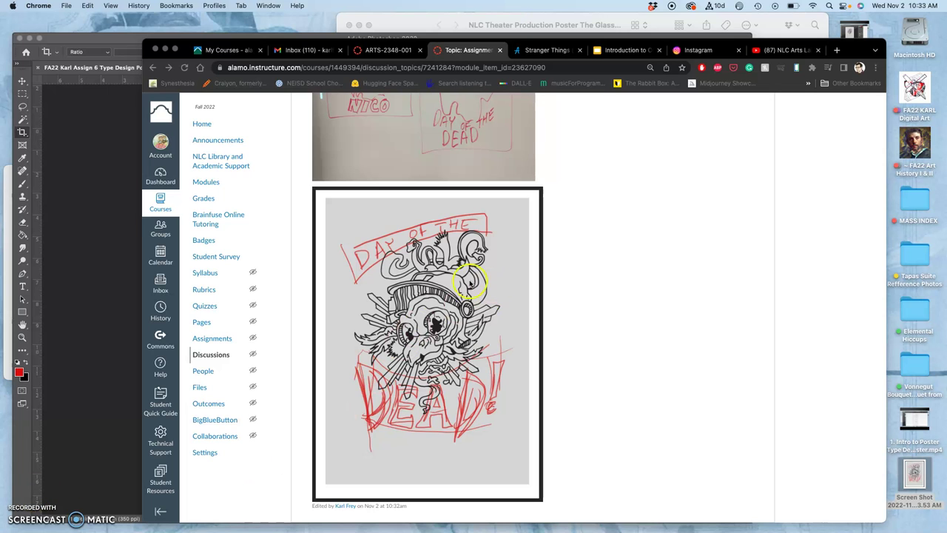
Scroll through the Canvas assignment, then bring the Photoshop poster layout forward
scroll(468, 282, up, 5)
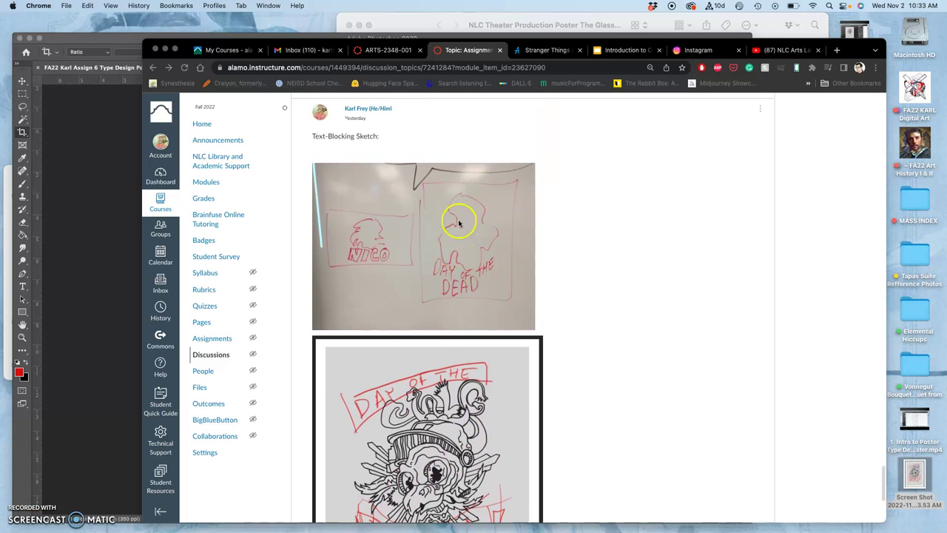
scroll(458, 259, down, 3)
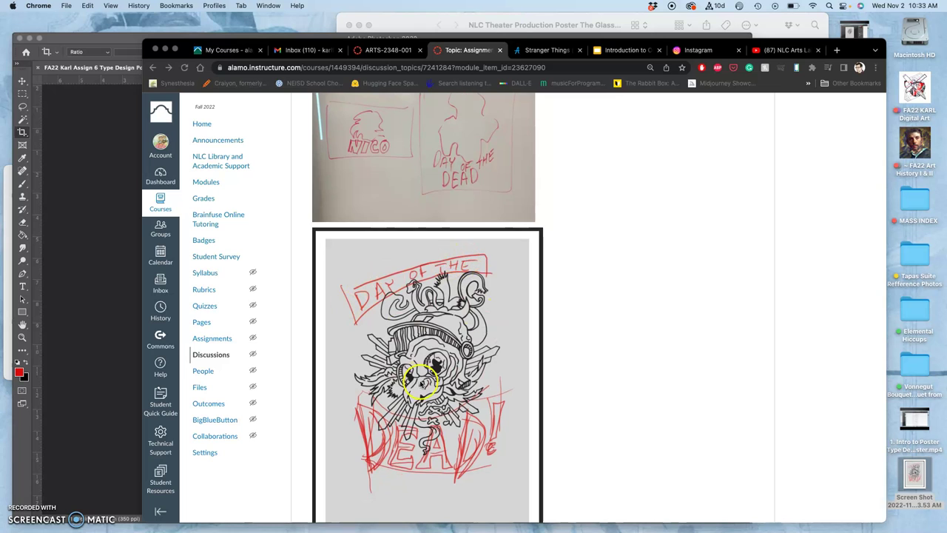
scroll(421, 383, down, 2)
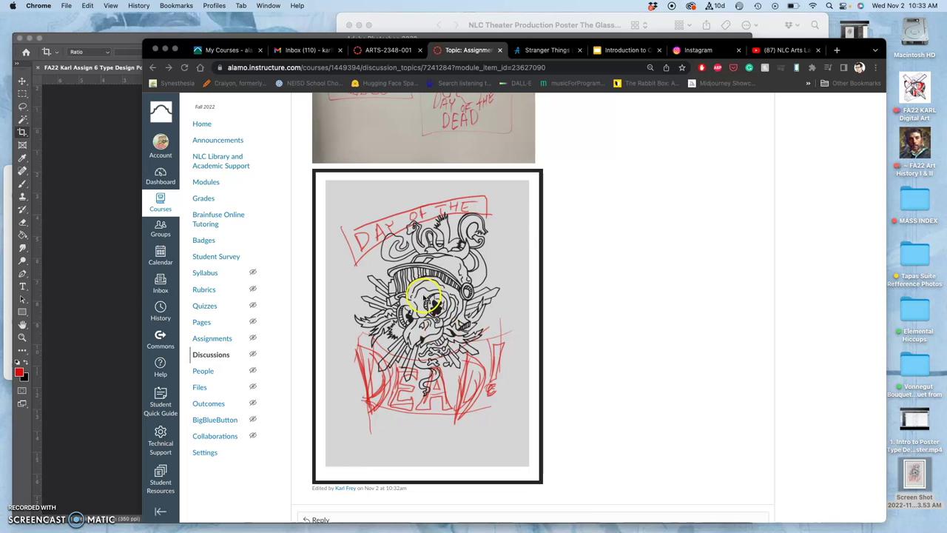
scroll(408, 318, down, 2)
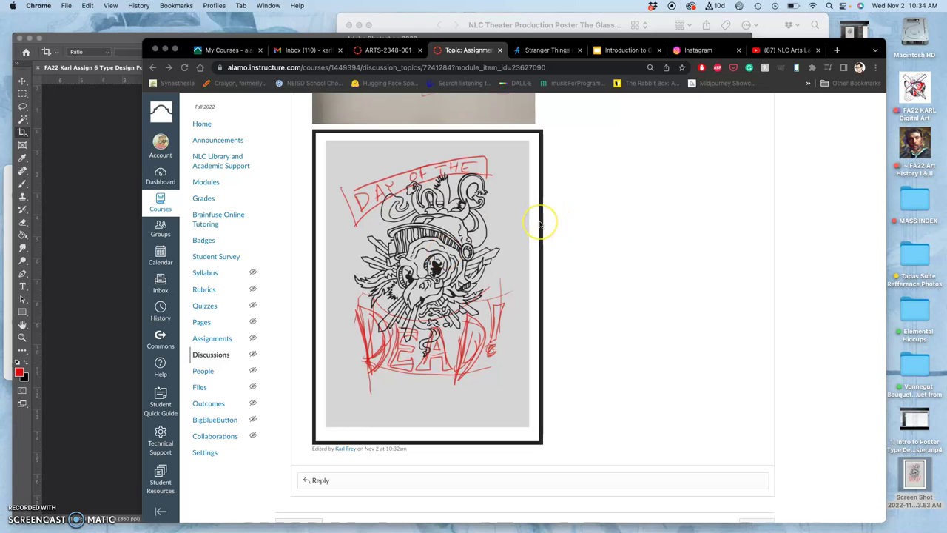
click(128, 246)
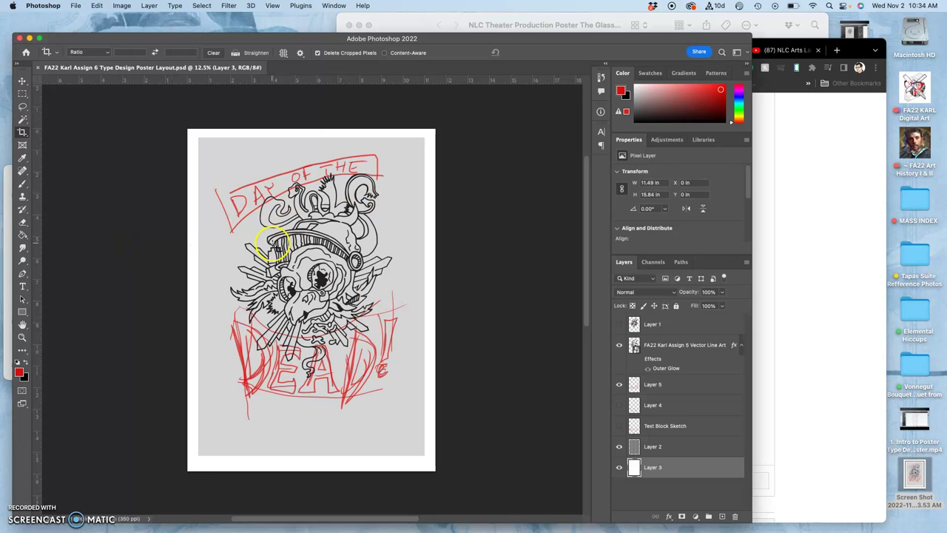
Return to the Canvas assignment and scroll to the dafont.com type-modification section
click(801, 191)
scroll(801, 190, up, 20)
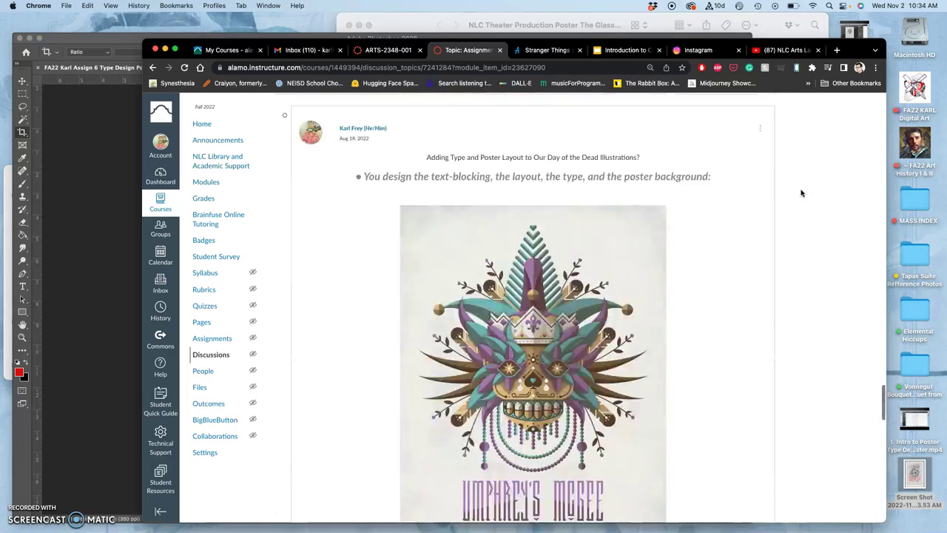
scroll(801, 191, down, 15)
scroll(801, 192, up, 20)
scroll(801, 193, down, 8)
scroll(801, 192, down, 1)
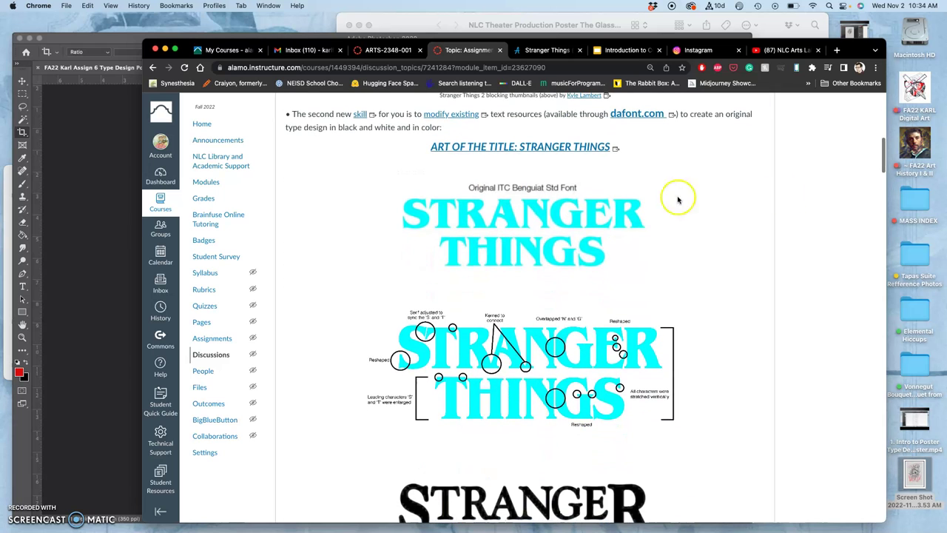
scroll(548, 390, down, 4)
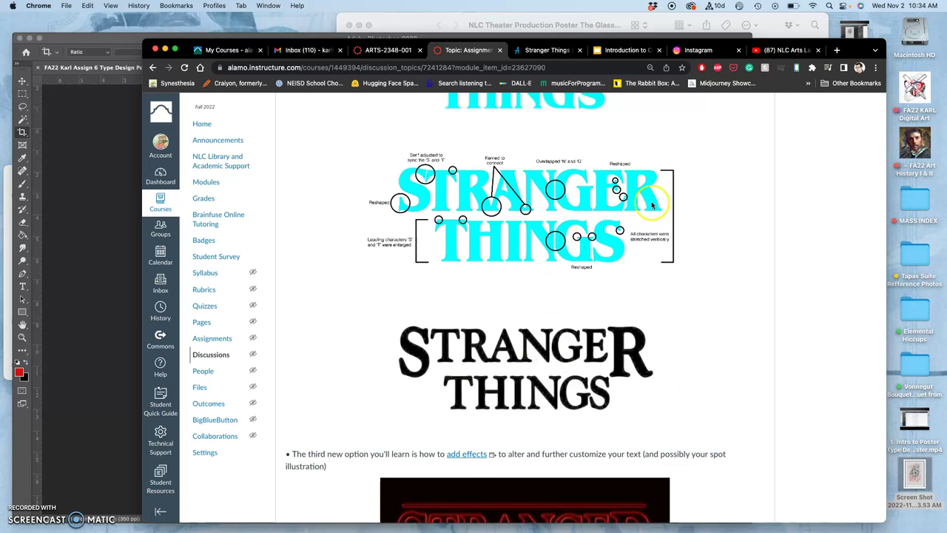
scroll(651, 206, up, 7)
scroll(652, 206, up, 3)
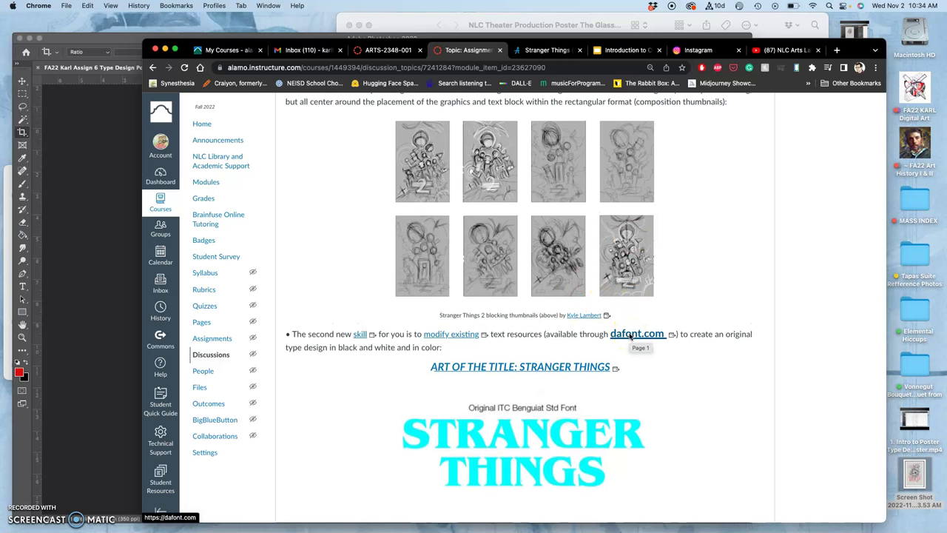
Open dafont.com in a new tab and browse the recently added fonts
click(629, 337)
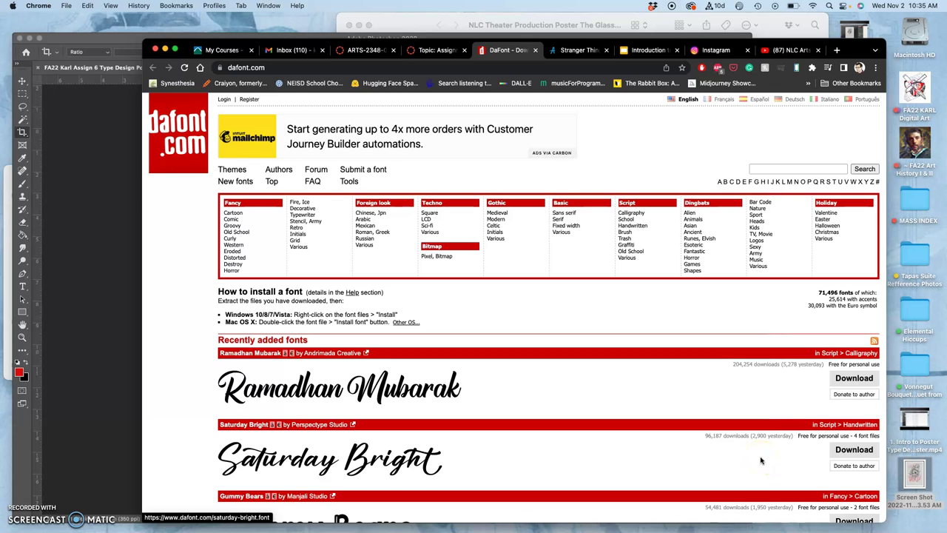
scroll(761, 460, down, 1)
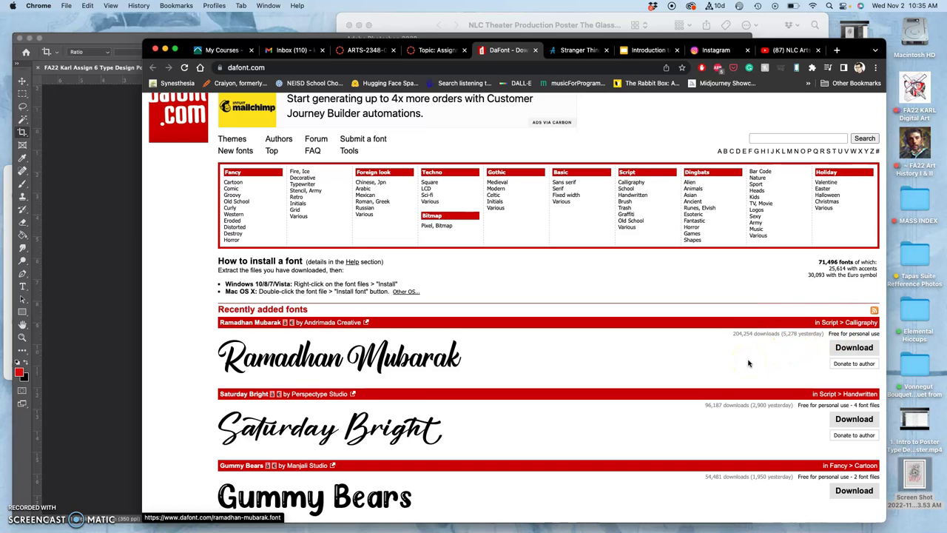
scroll(749, 363, down, 5)
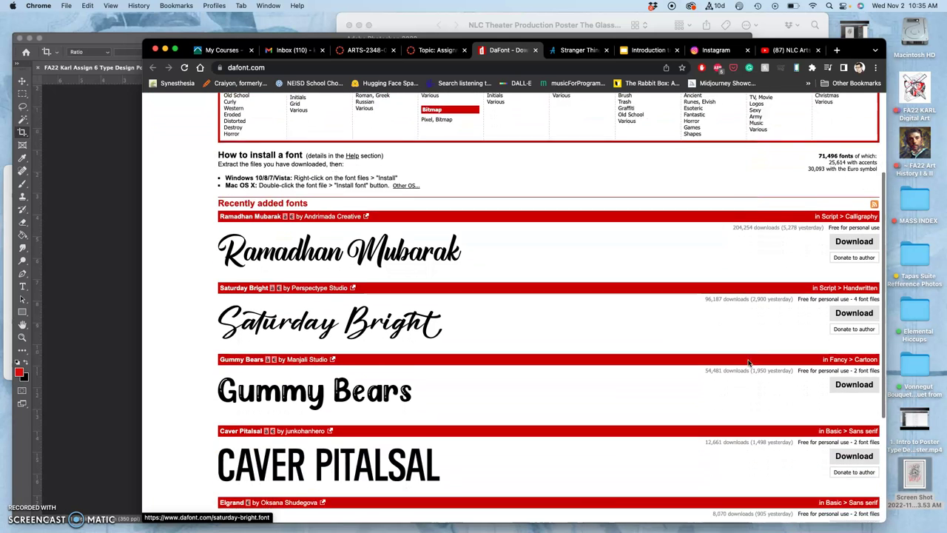
scroll(749, 363, up, 2)
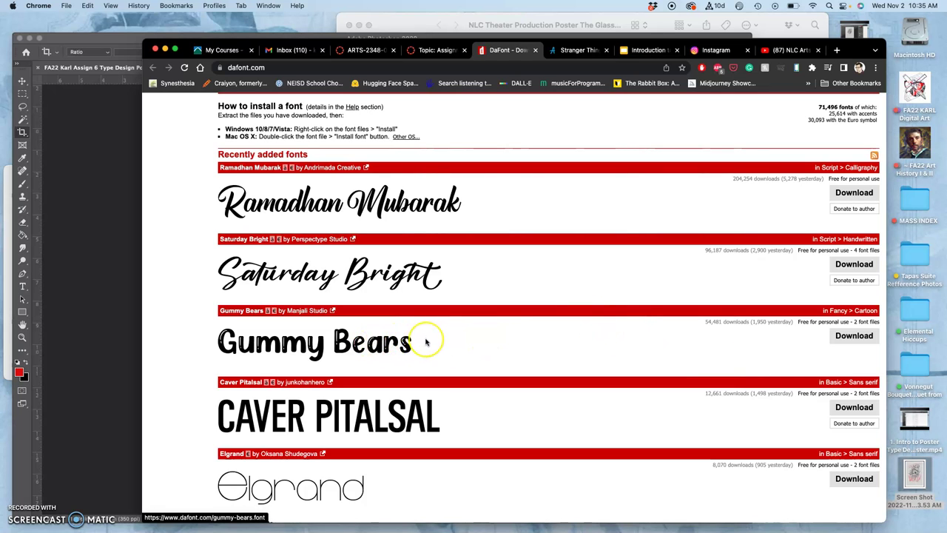
scroll(424, 341, up, 2)
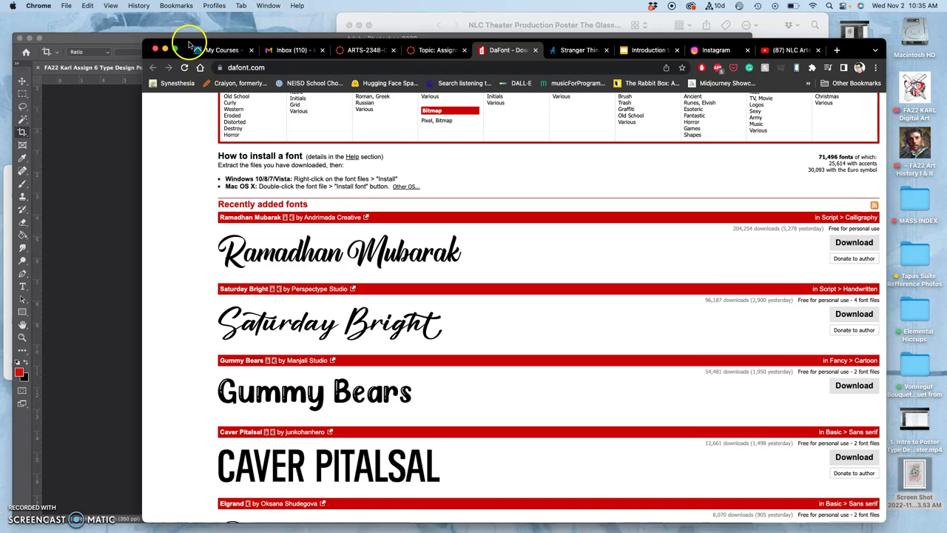
Position the Chrome window beside the Photoshop poster sketch and return to the page top
mouse_move(189, 45)
mouse_down()
mouse_move(497, 33)
mouse_move(429, 35)
mouse_up()
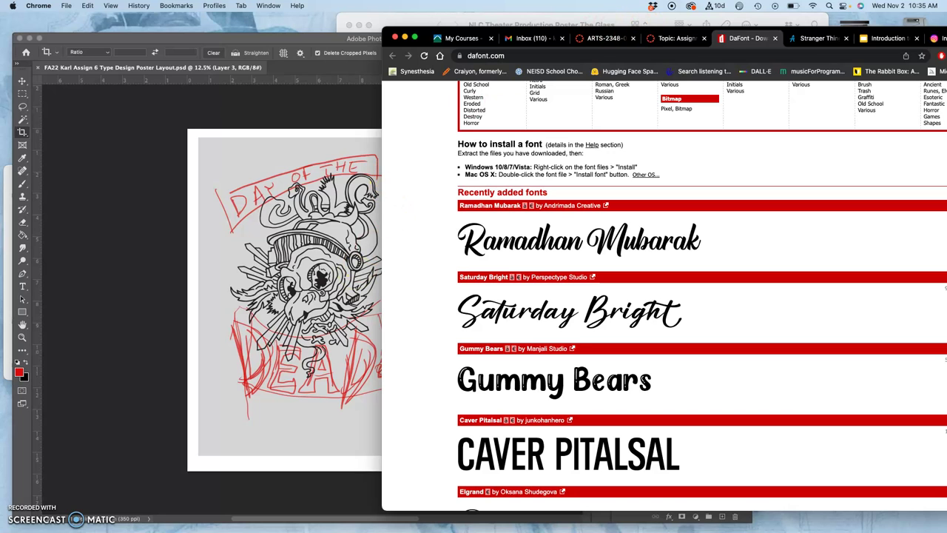
drag(811, 52, 464, 21)
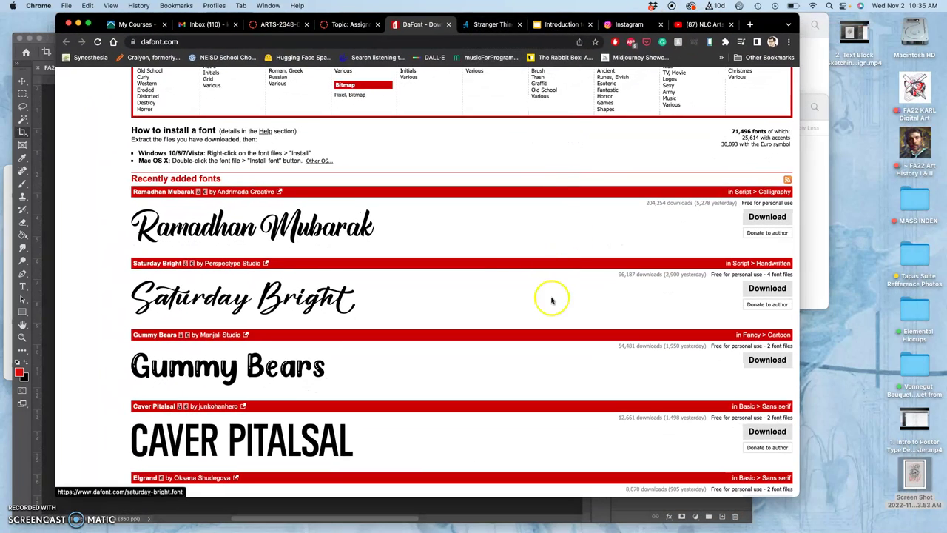
scroll(344, 333, down, 3)
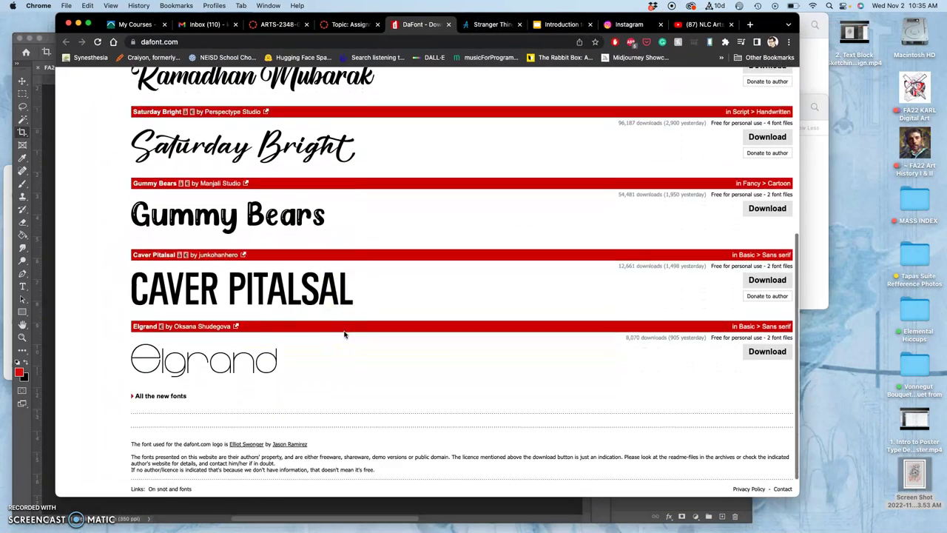
scroll(344, 335, up, 5)
scroll(344, 335, up, 2)
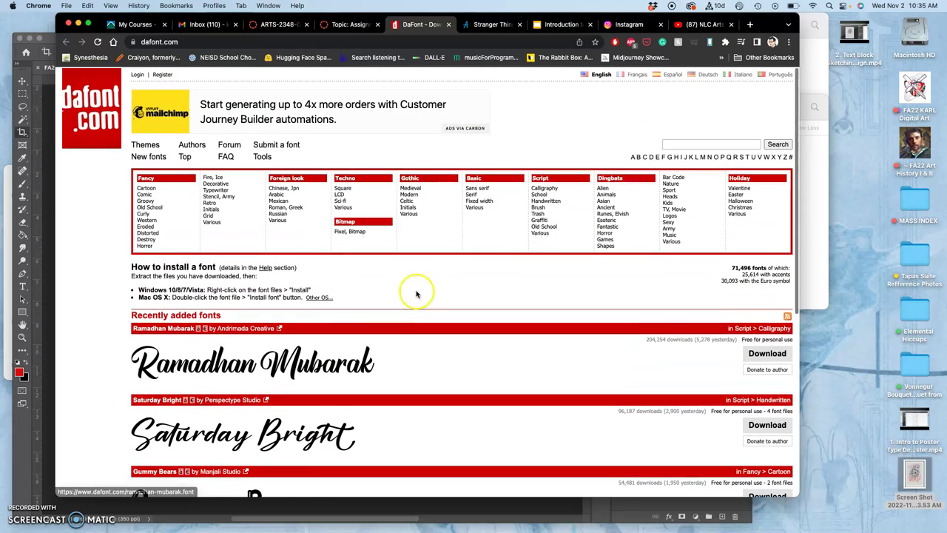
drag(773, 24, 802, 25)
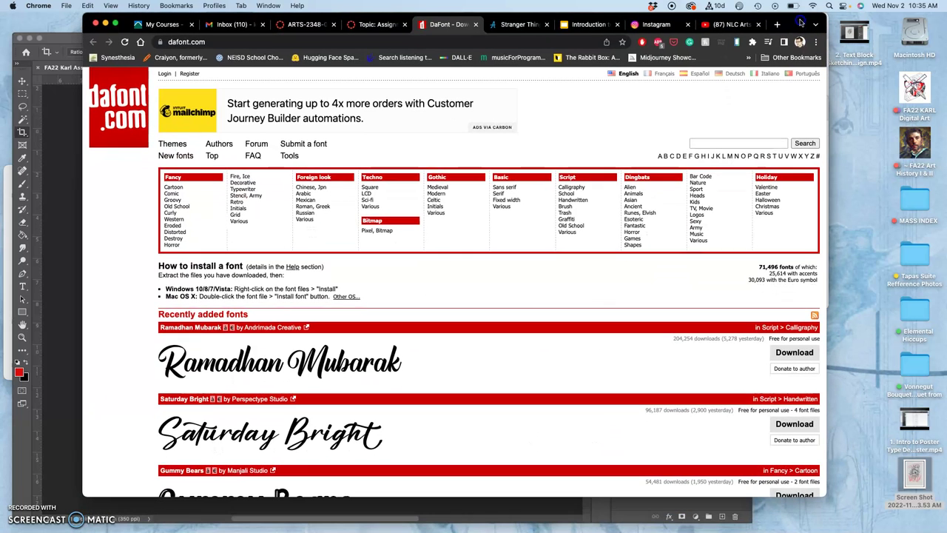
Search DaFont for 'poster' fonts and browse the results
click(729, 145)
text(poster)
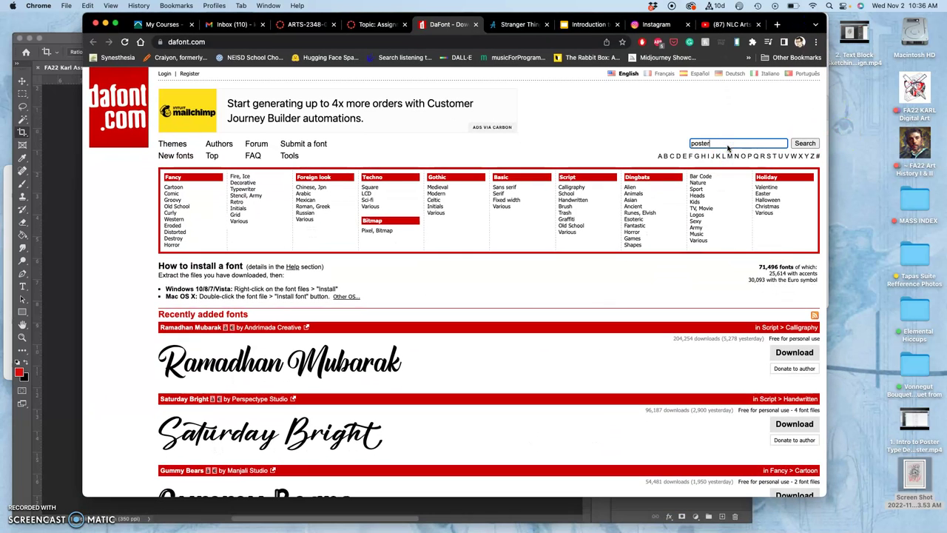
key(Return)
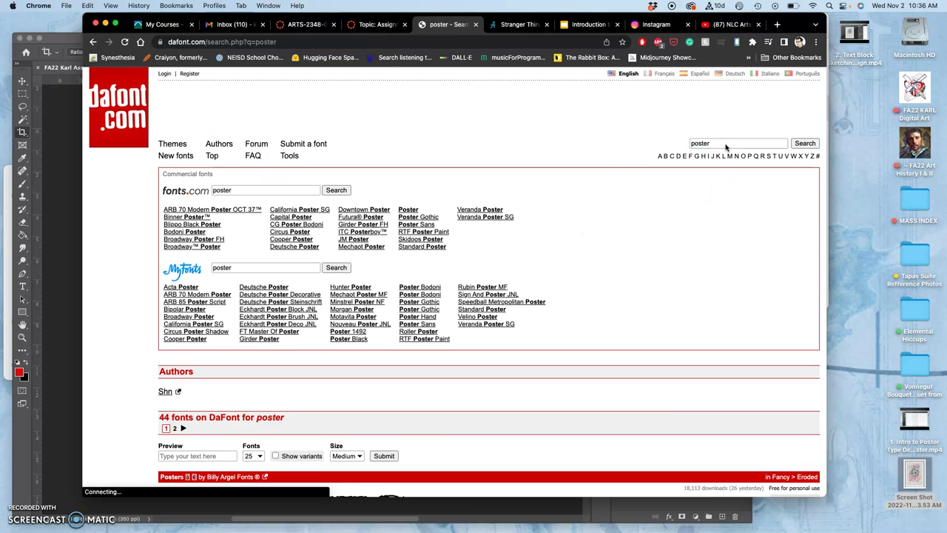
scroll(571, 273, down, 3)
scroll(571, 275, down, 10)
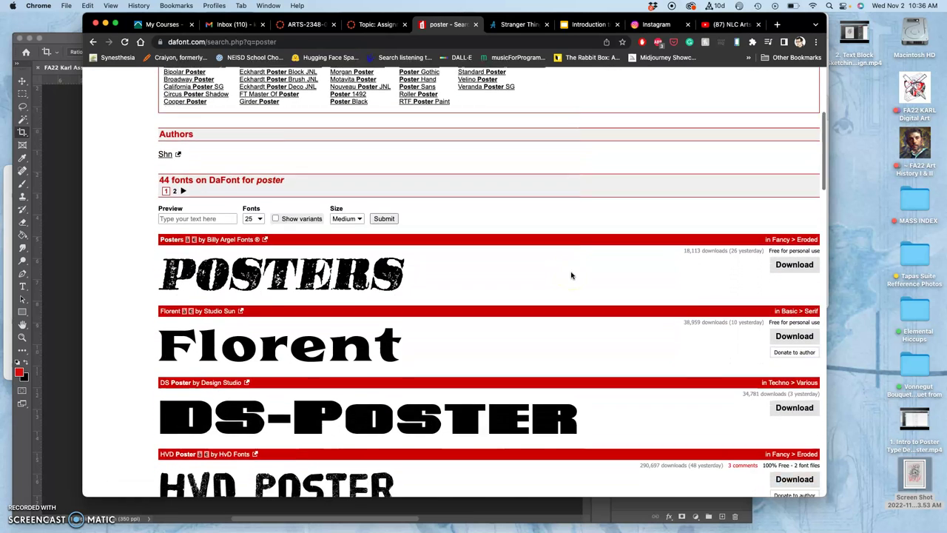
scroll(572, 275, down, 6)
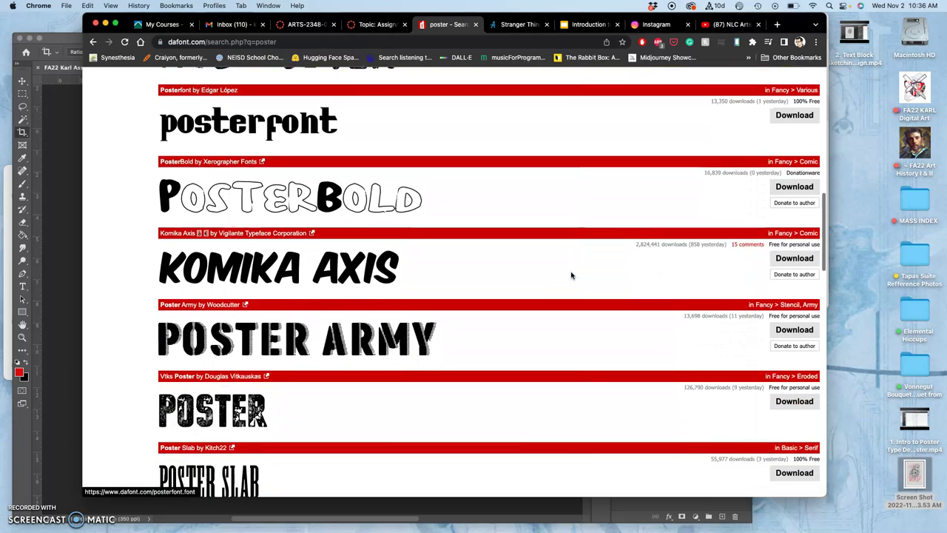
scroll(571, 275, down, 4)
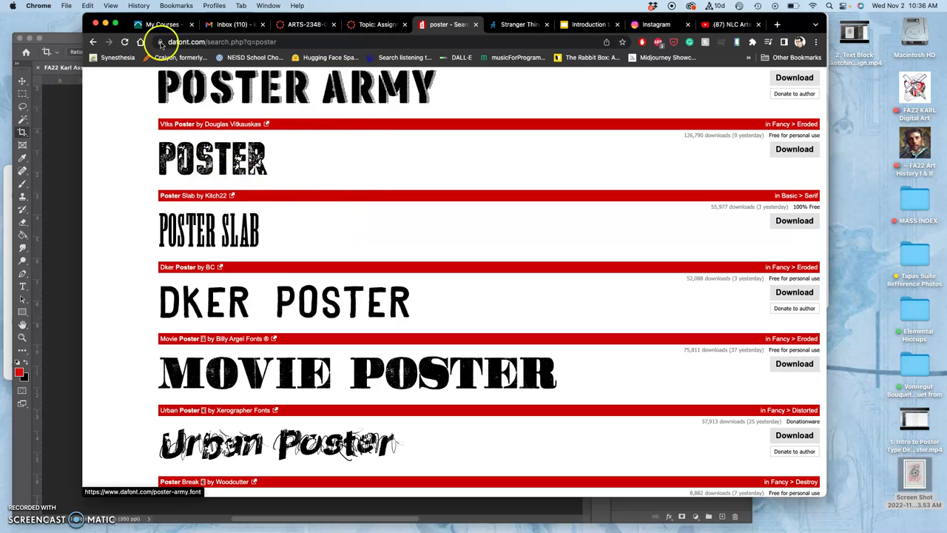
Bring the browser fully on screen and screenshot the Not Posterman font sample
drag(124, 21, 336, 22)
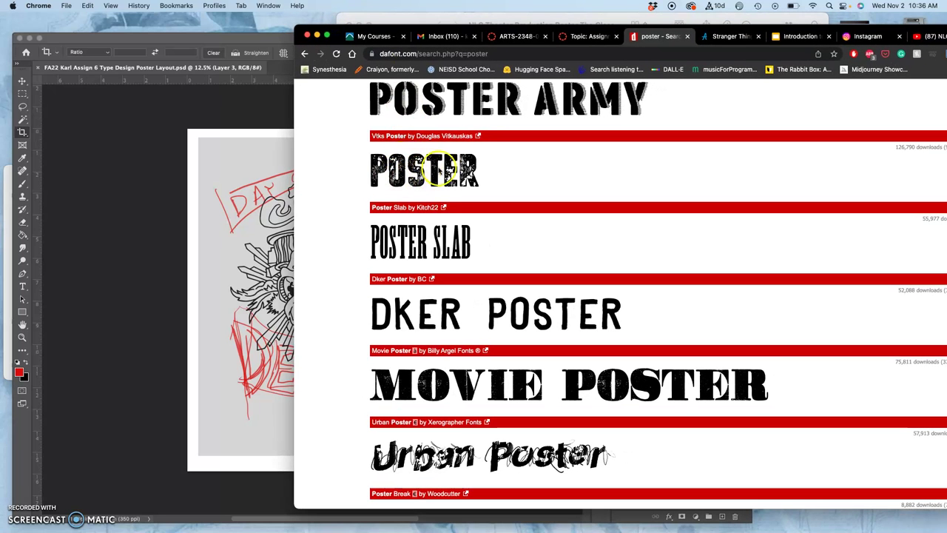
scroll(443, 170, down, 5)
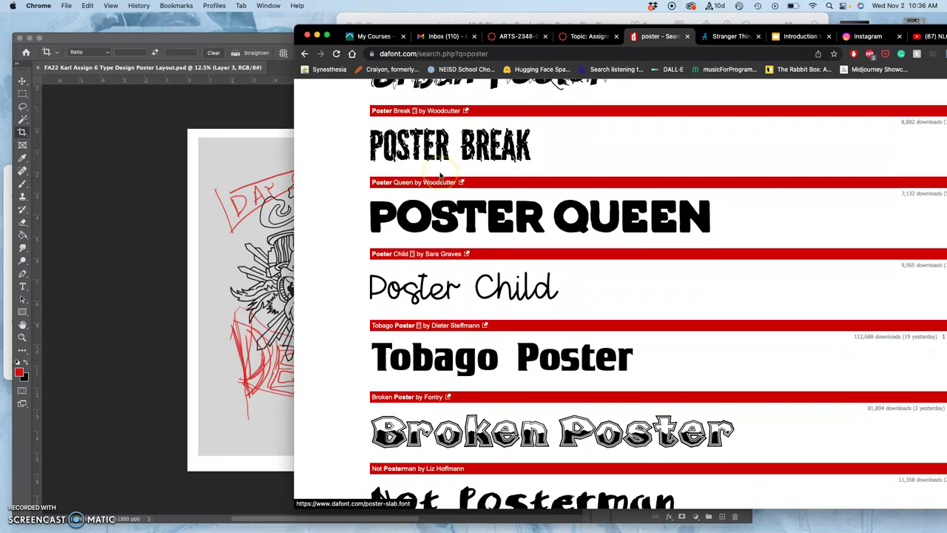
scroll(440, 175, down, 1)
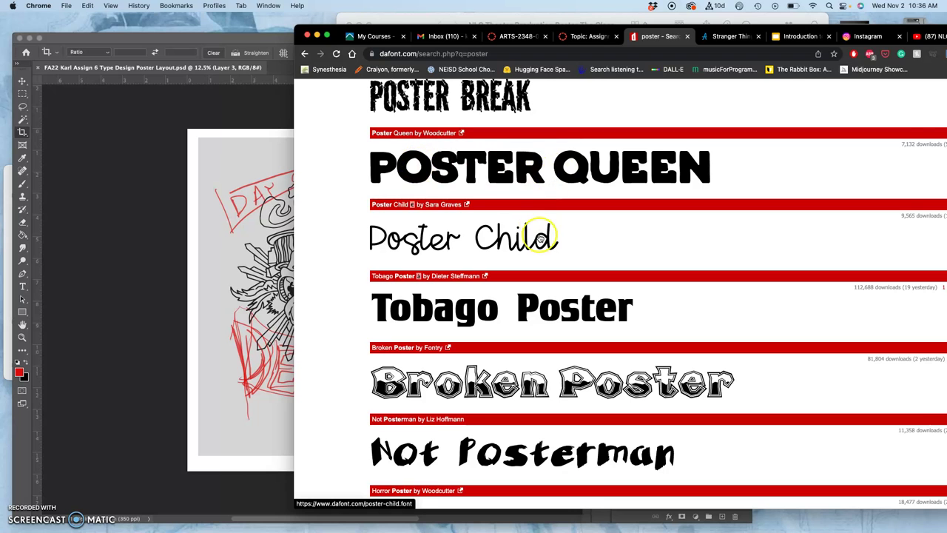
scroll(540, 239, down, 1)
scroll(540, 239, down, 1)
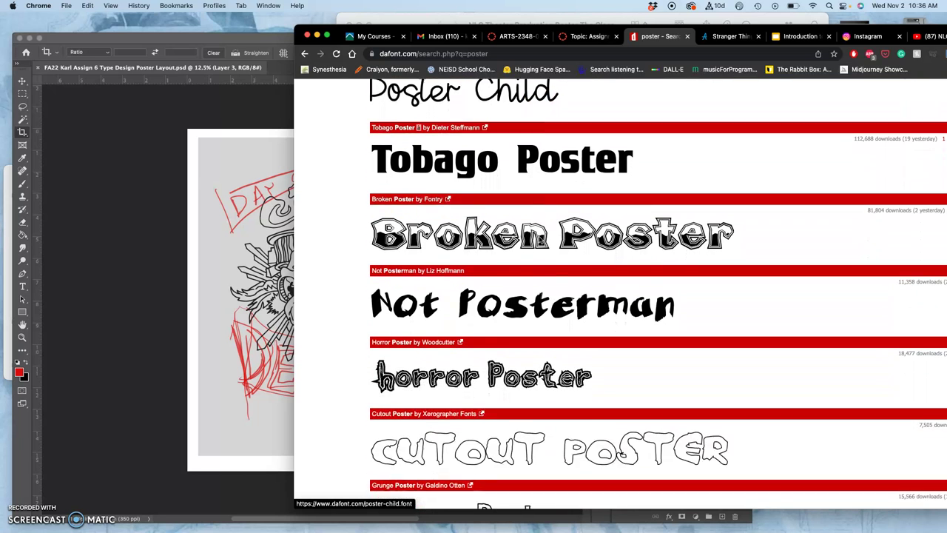
scroll(540, 236, down, 10)
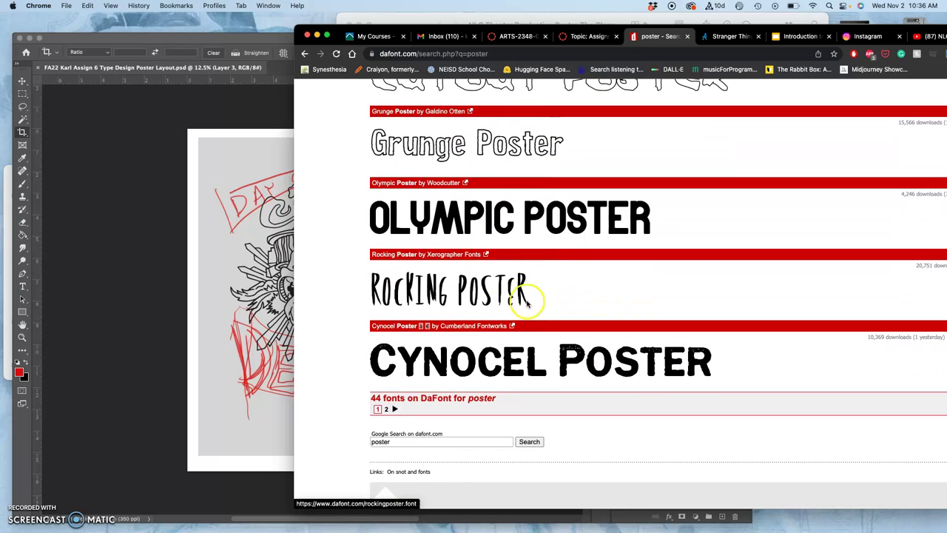
scroll(538, 344, up, 9)
scroll(537, 342, up, 2)
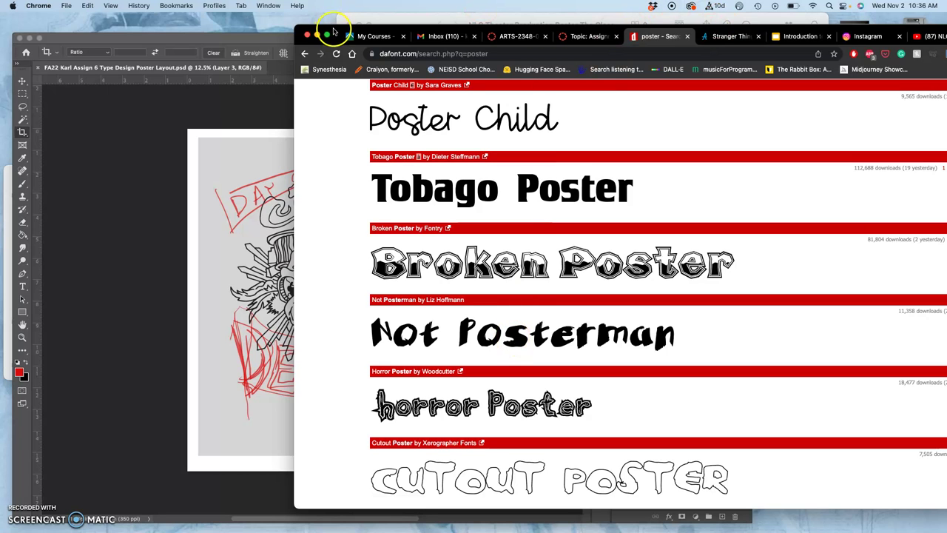
drag(336, 28, 109, 41)
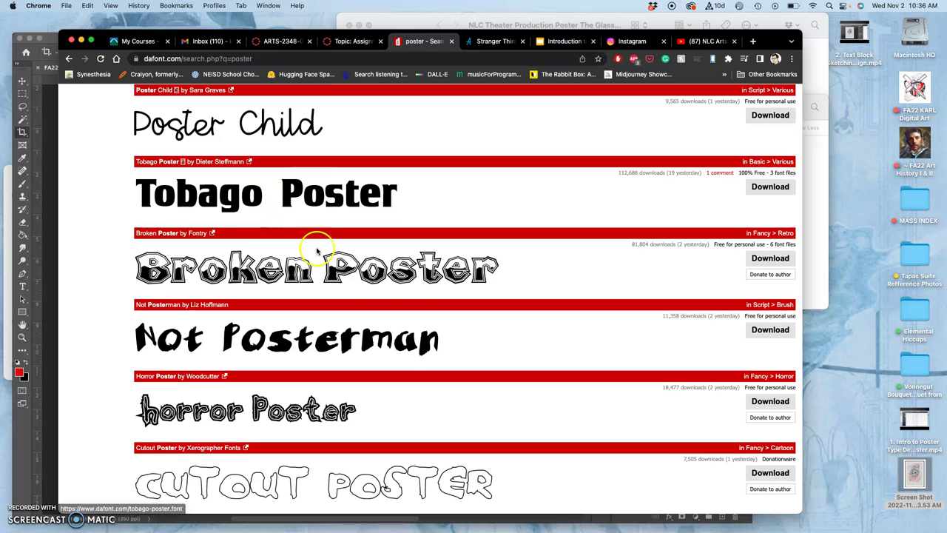
scroll(432, 327, down, 1)
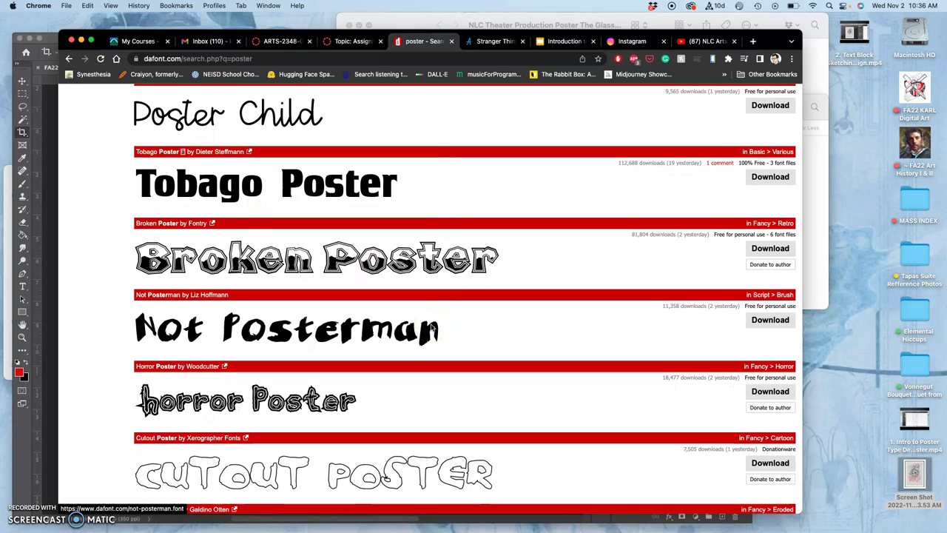
drag(125, 285, 450, 358)
Screenshot the Poster Queen font sample from the results
scroll(434, 287, up, 3)
scroll(431, 286, up, 5)
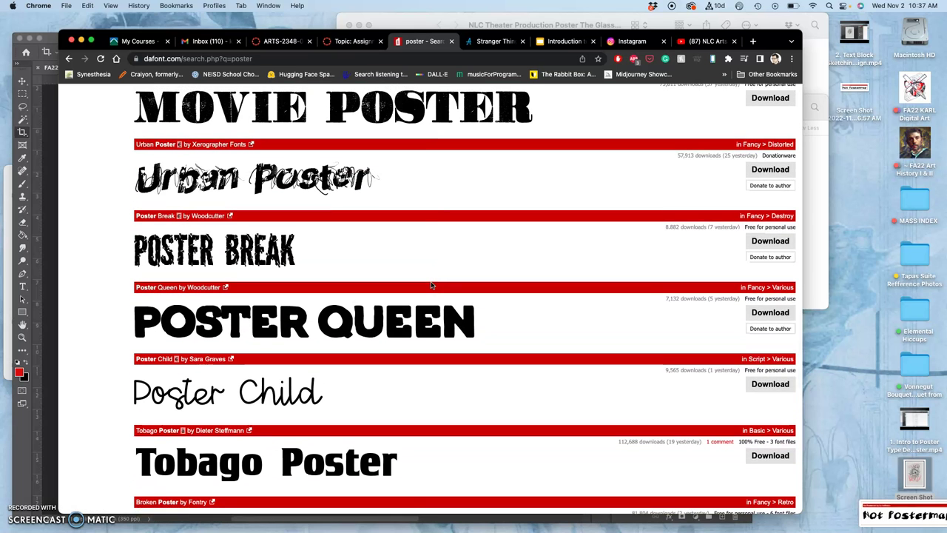
click(129, 279)
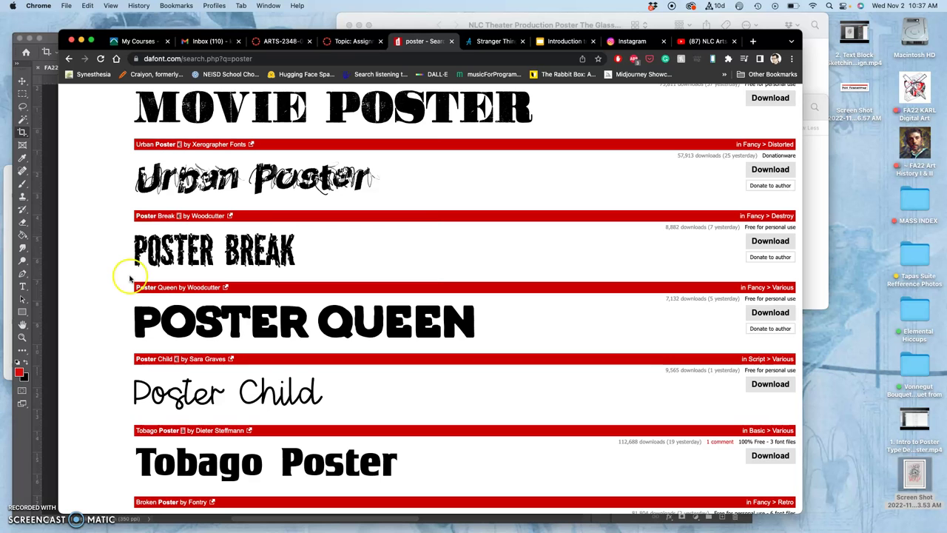
drag(129, 279, 498, 346)
Screenshot the Vtks Poster font sample further up the list
scroll(407, 281, up, 4)
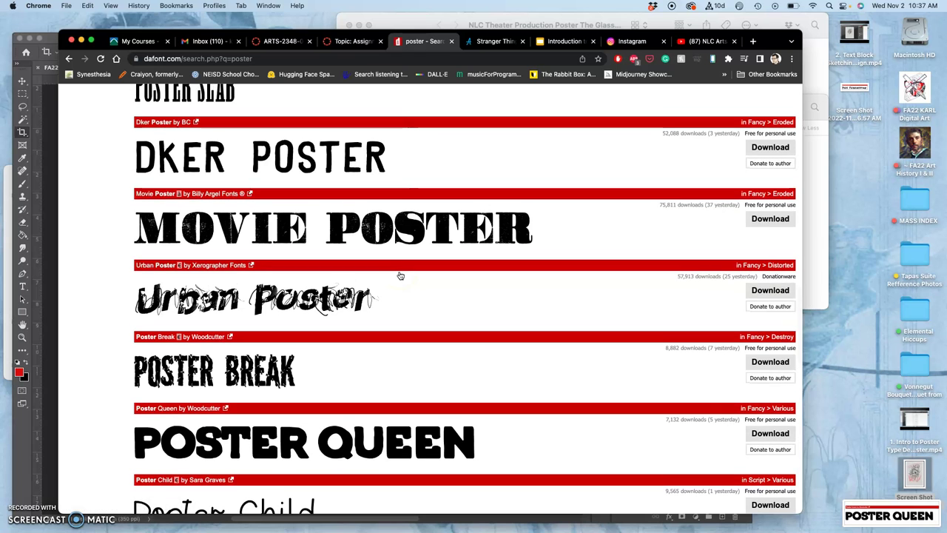
scroll(400, 276, up, 6)
scroll(400, 275, up, 3)
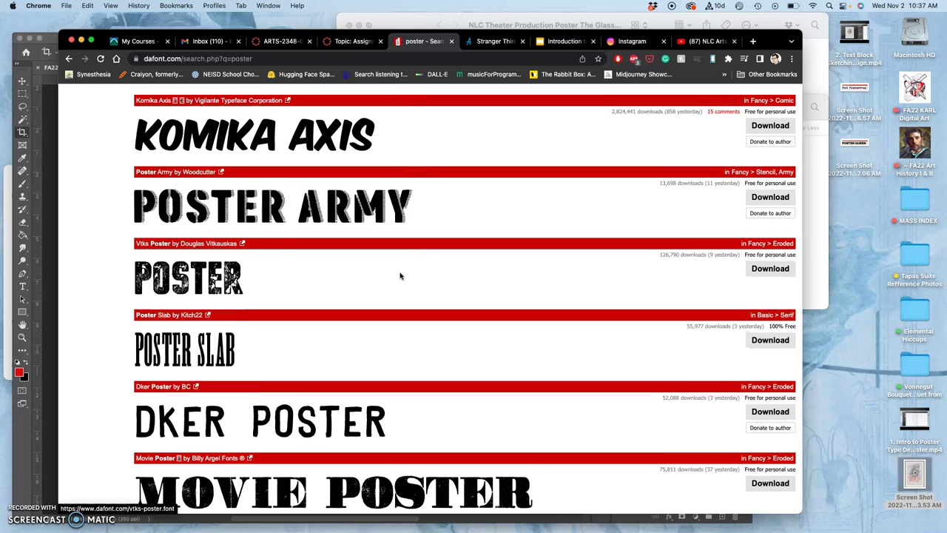
drag(127, 234, 276, 304)
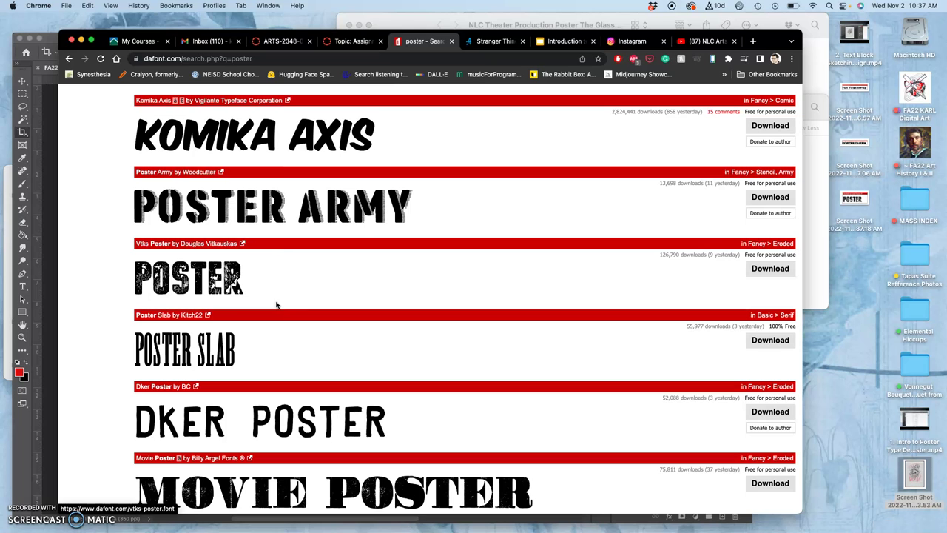
Download Vtks Poster as vtks_poster.zip and show it in the Downloads stack
click(765, 270)
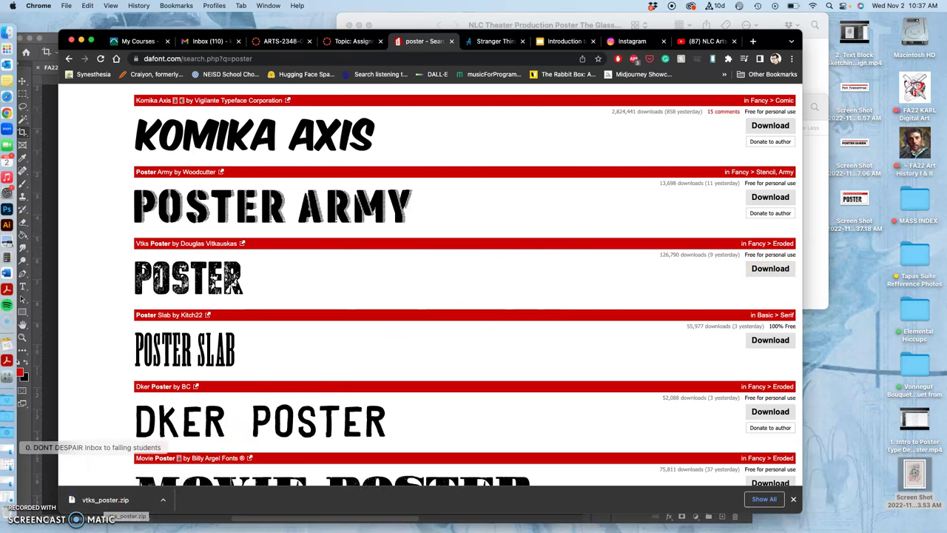
click(13, 434)
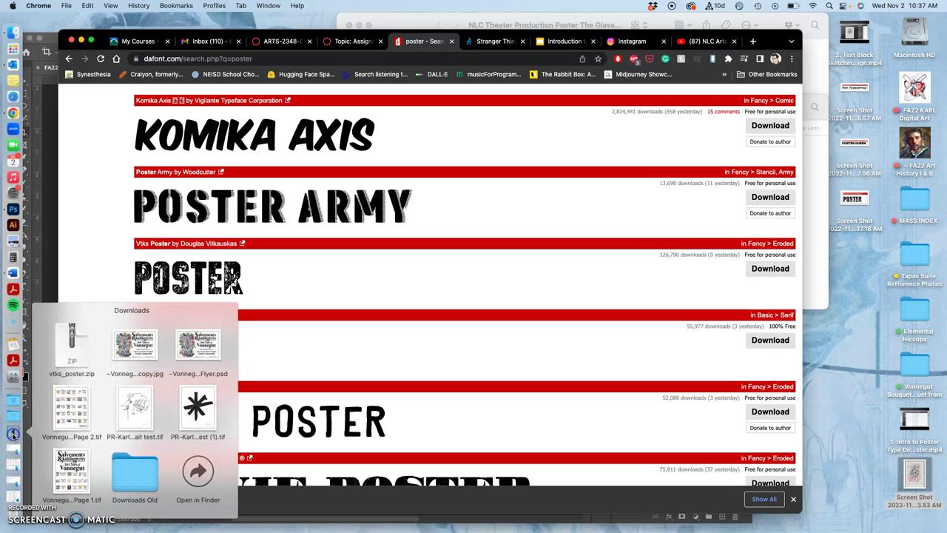
Open Downloads in Finder and unzip vtks_poster.zip to get Poster.ttf
click(197, 473)
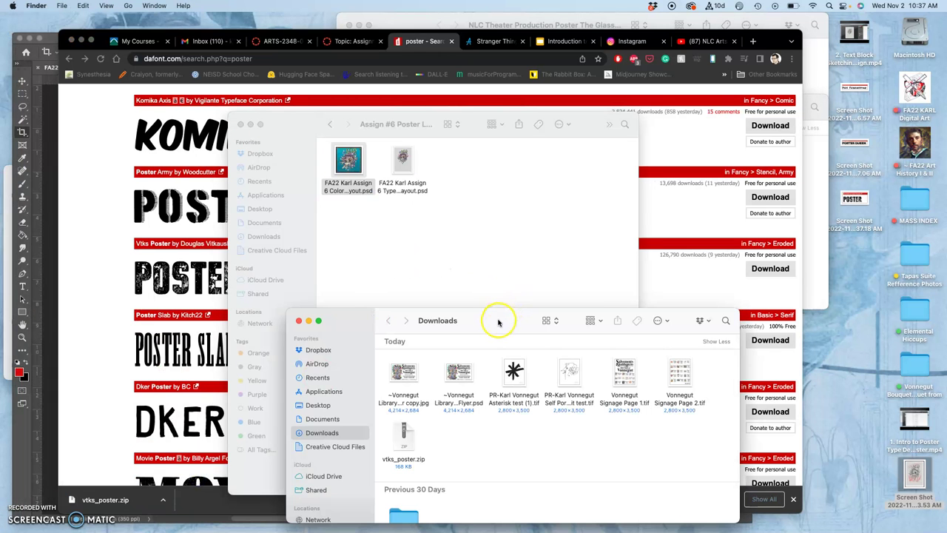
drag(499, 321, 654, 108)
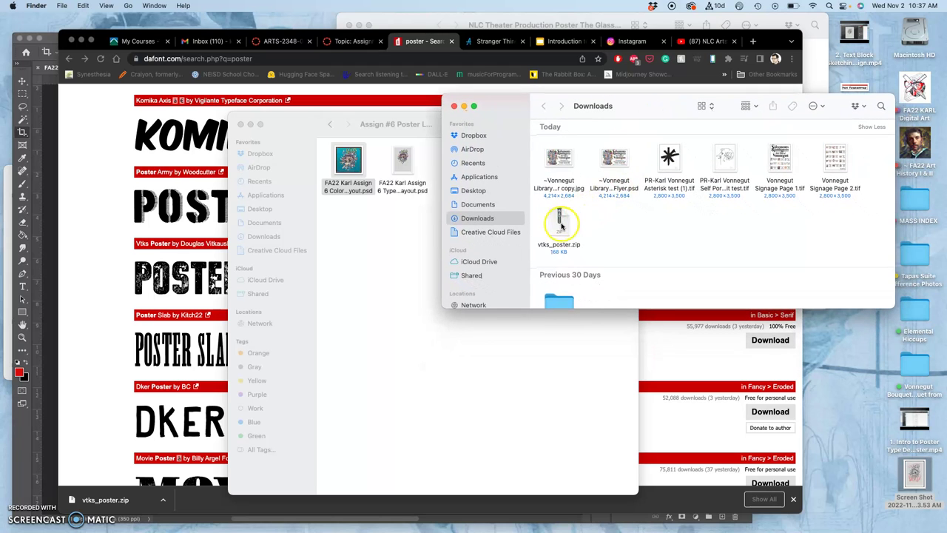
click(561, 224)
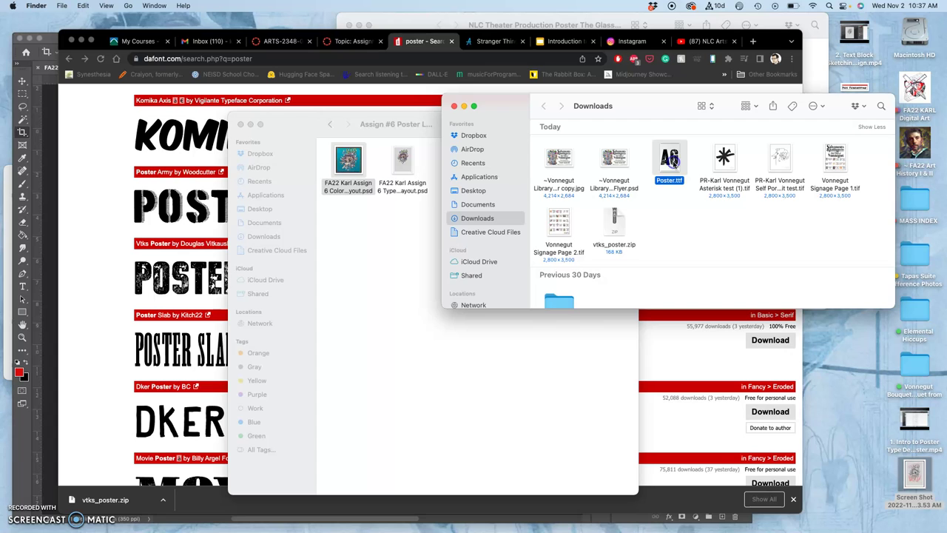
Try installing Poster.ttf in Font Book, cancel the admin prompt, and return to the Photoshop poster
double_click(673, 163)
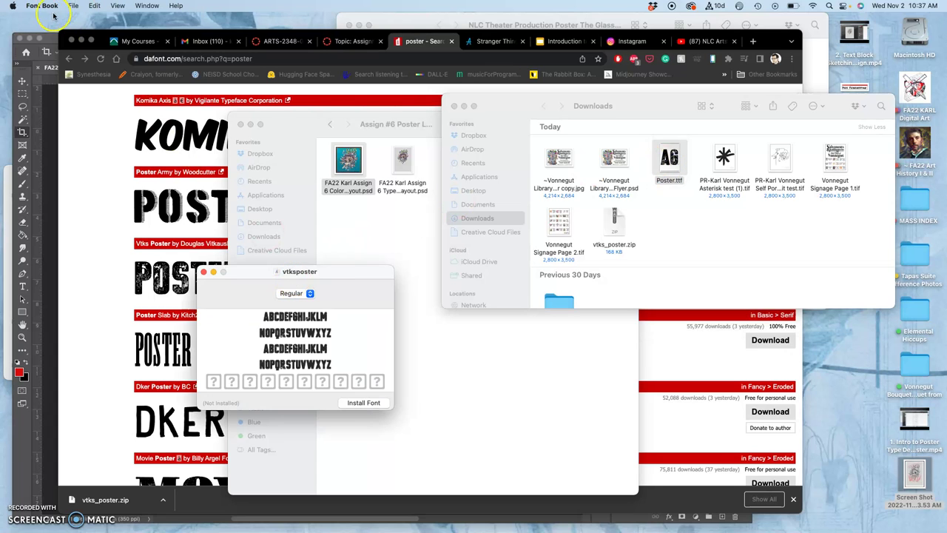
click(364, 403)
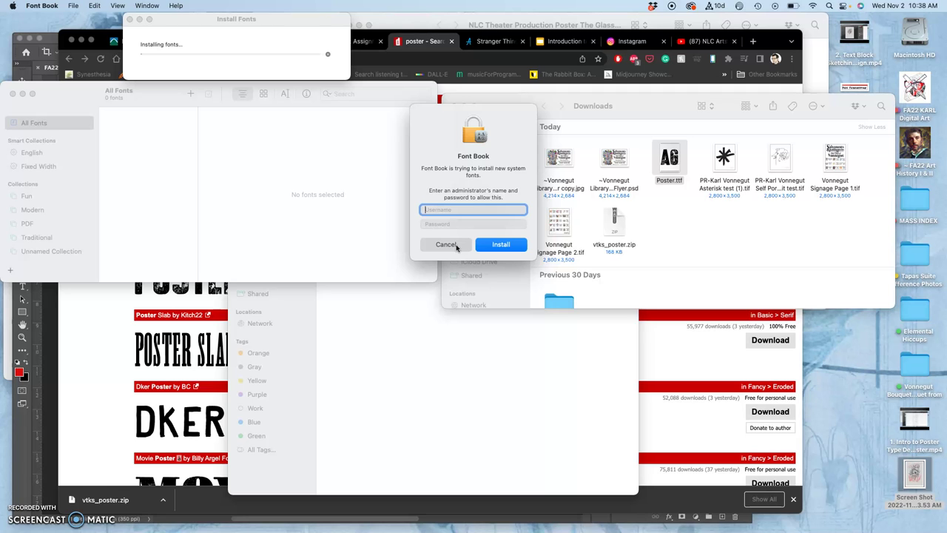
click(455, 245)
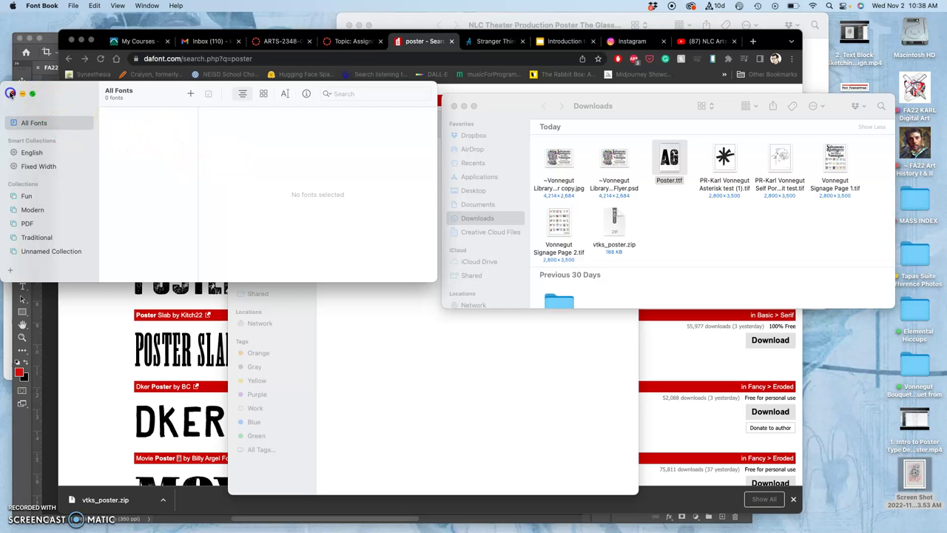
click(9, 93)
click(52, 112)
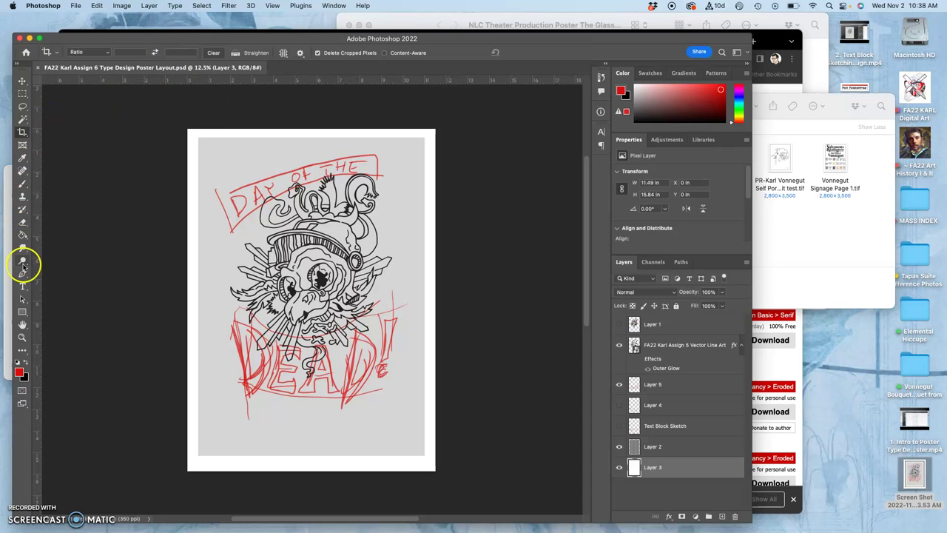
Place placeholder text at the poster's top-left and set it to 72 pt
click(23, 287)
click(205, 156)
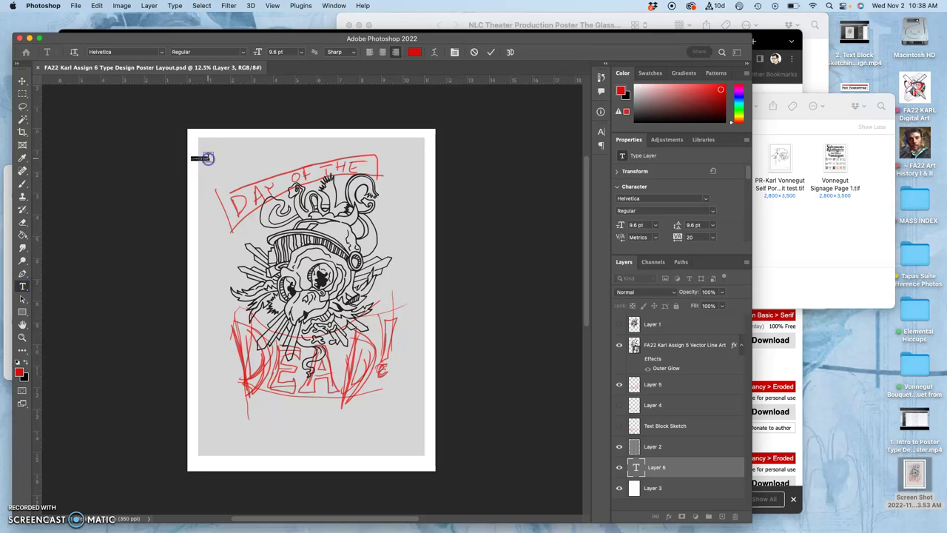
scroll(237, 156, up, 3)
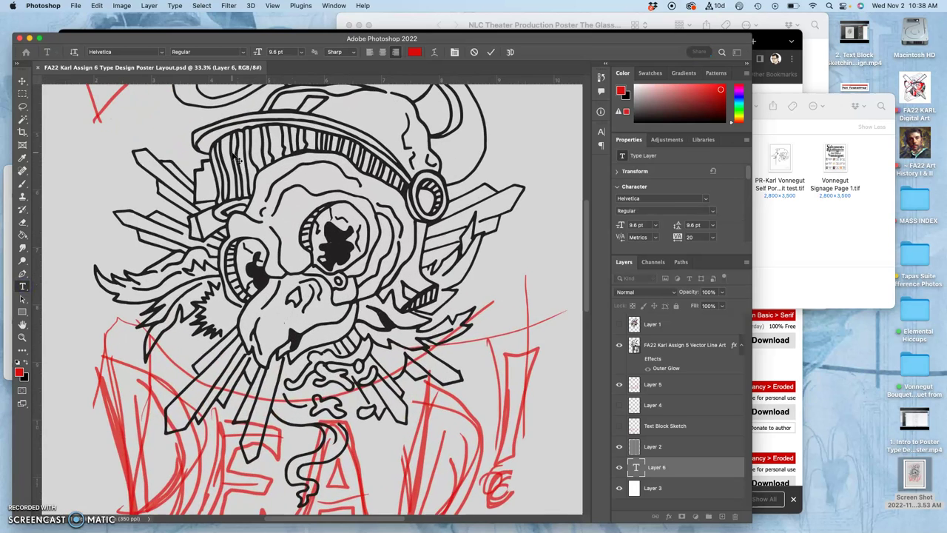
scroll(236, 157, up, 5)
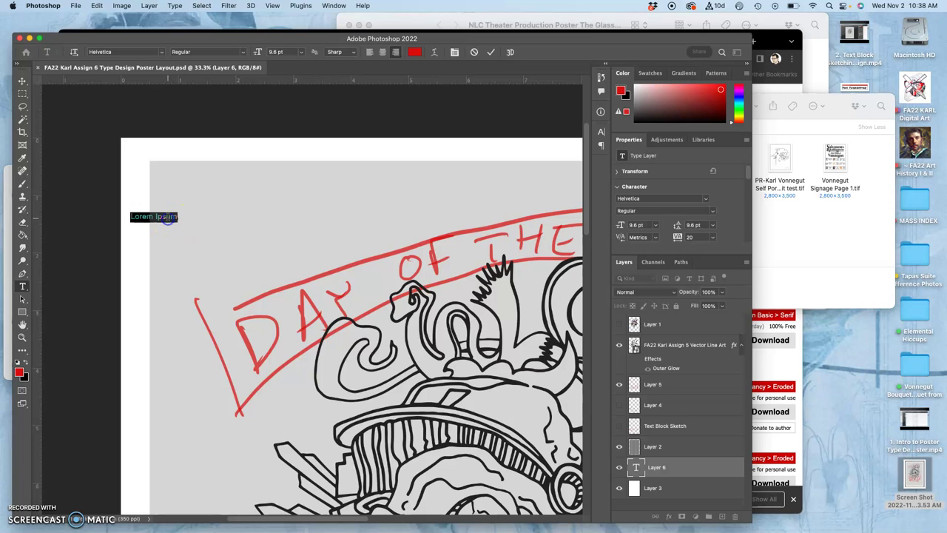
click(301, 52)
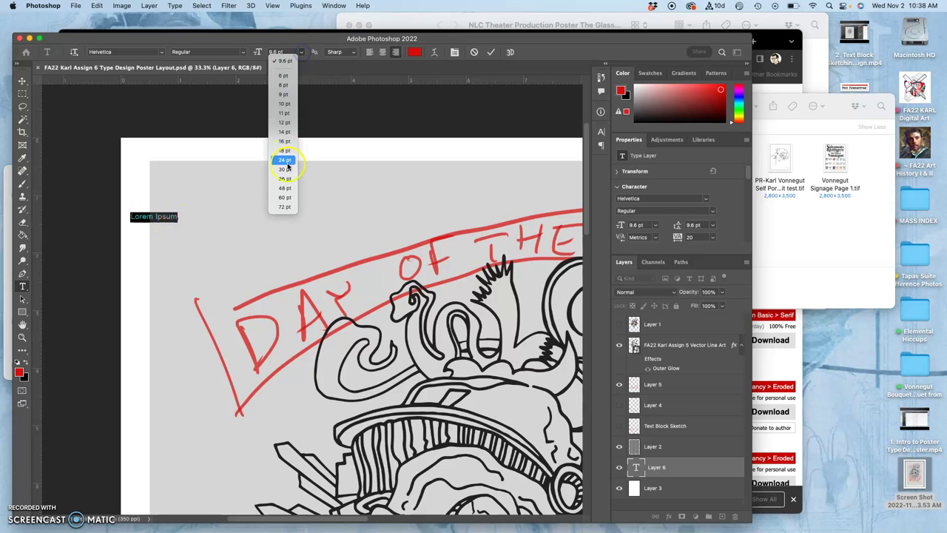
click(287, 208)
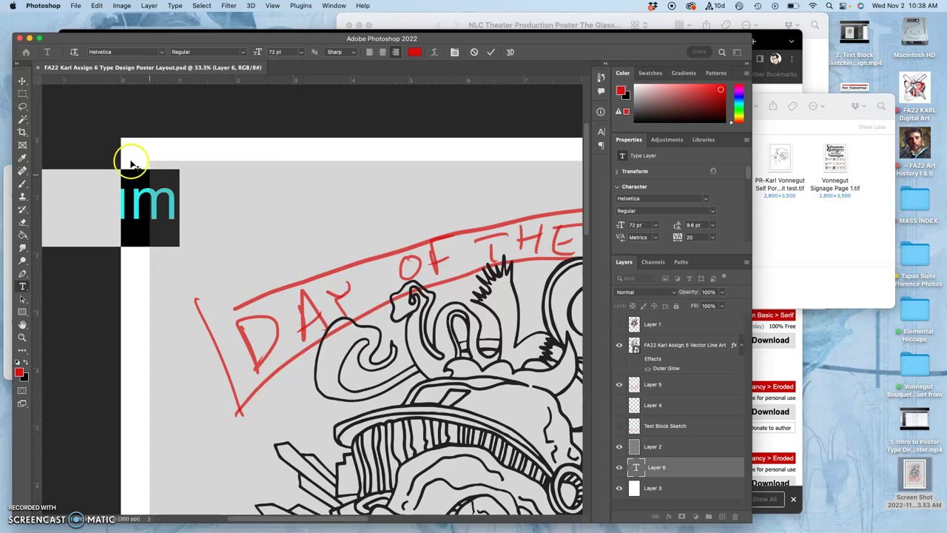
Move the text across the poster top and replace it with 'Day of the'
click(22, 81)
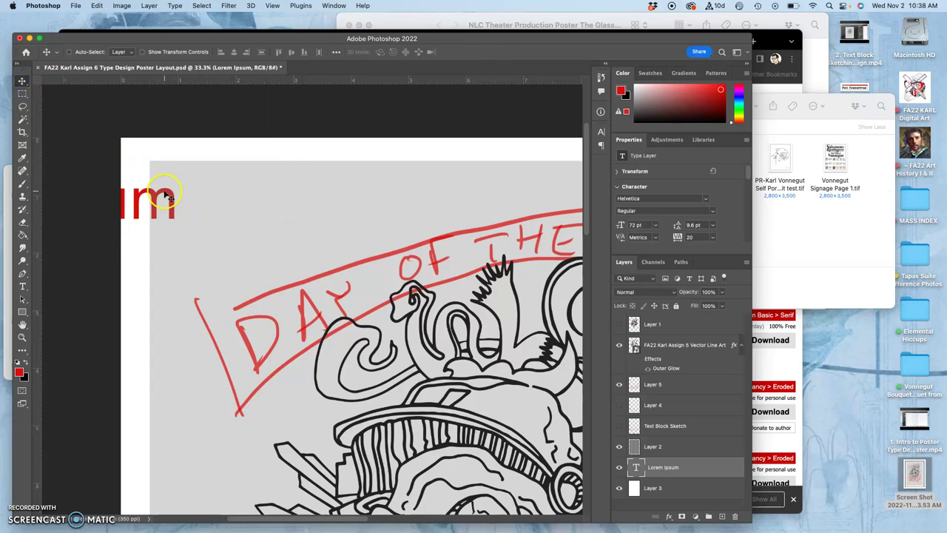
drag(167, 186, 493, 198)
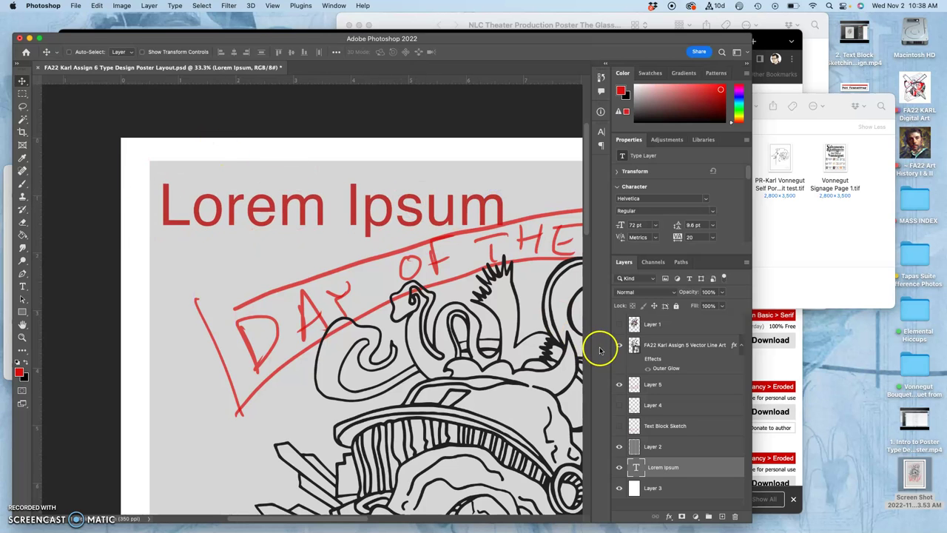
double_click(638, 467)
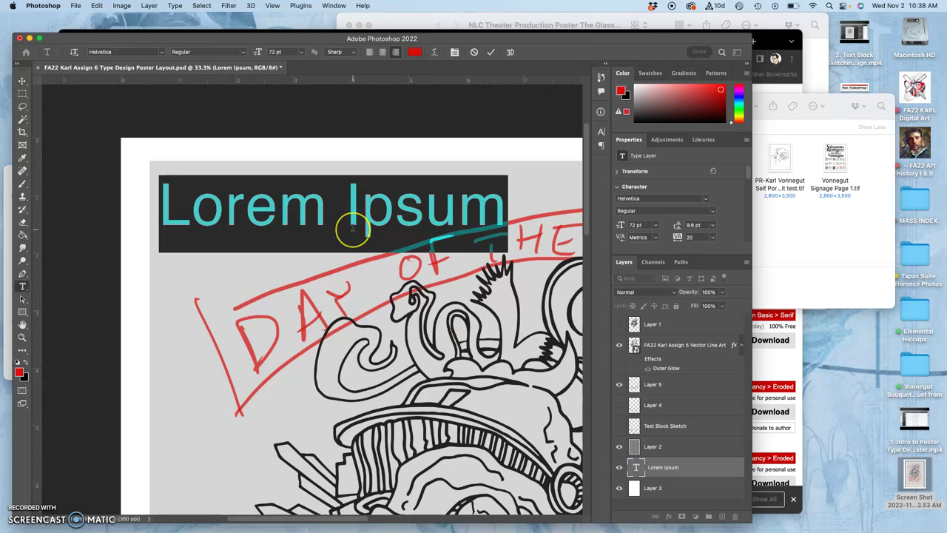
text(Day)
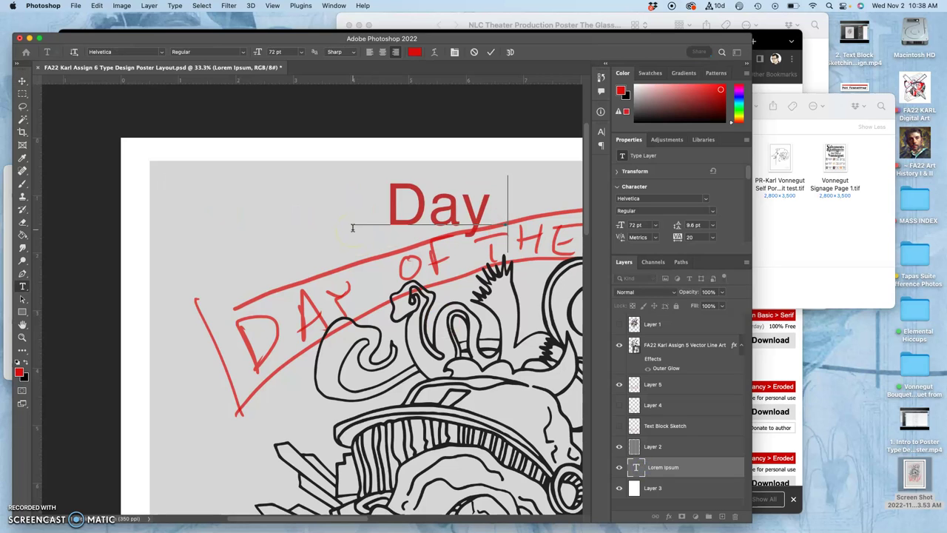
text( of the)
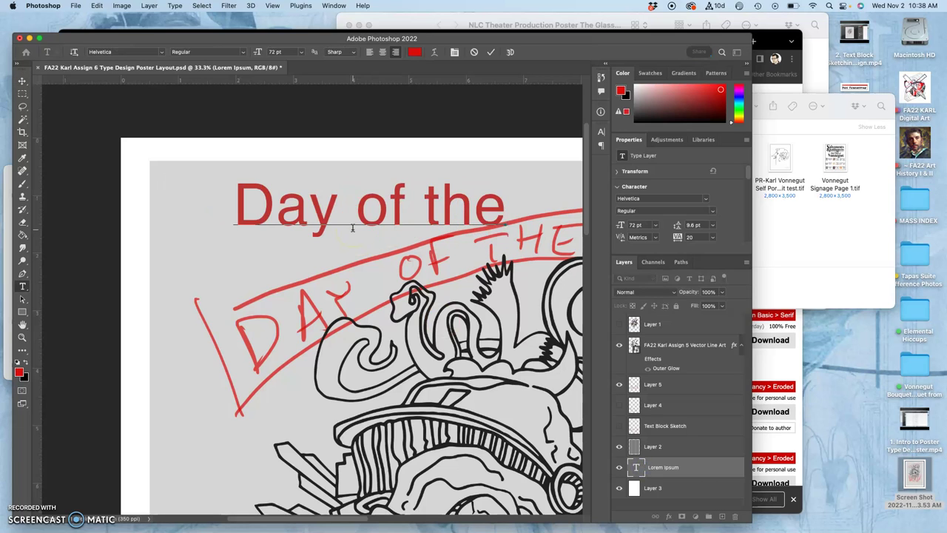
drag(508, 214, 239, 220)
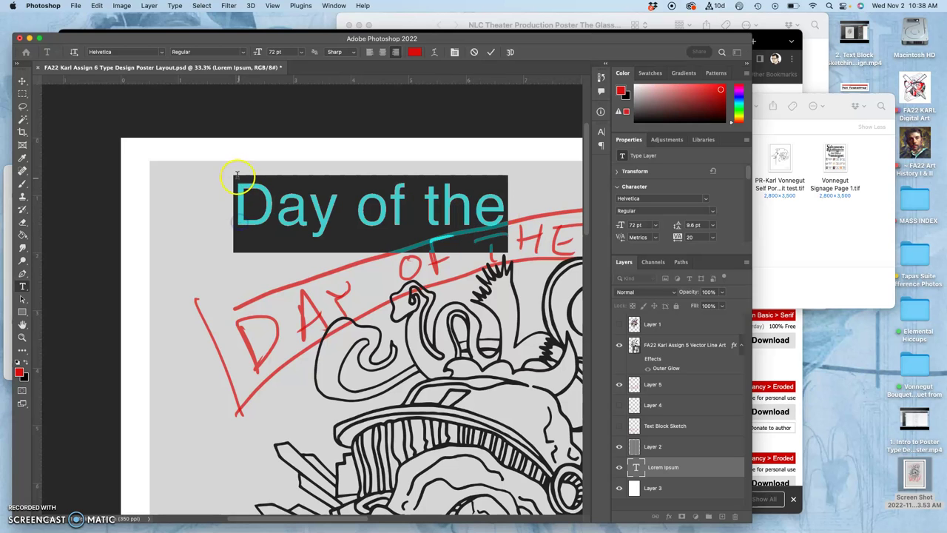
Switch the 'Day of the' heading from Helvetica to Linowrite and select the whole line
click(161, 51)
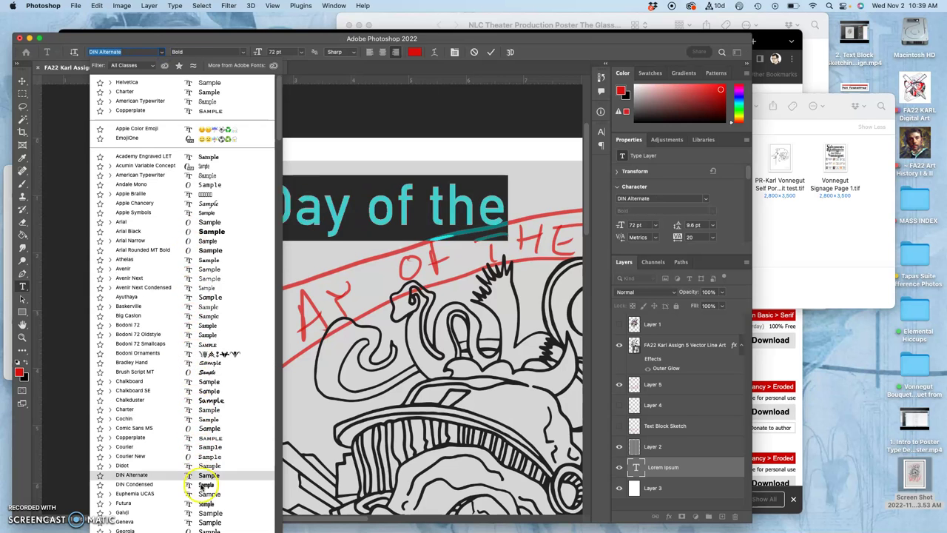
scroll(200, 524, down, 5)
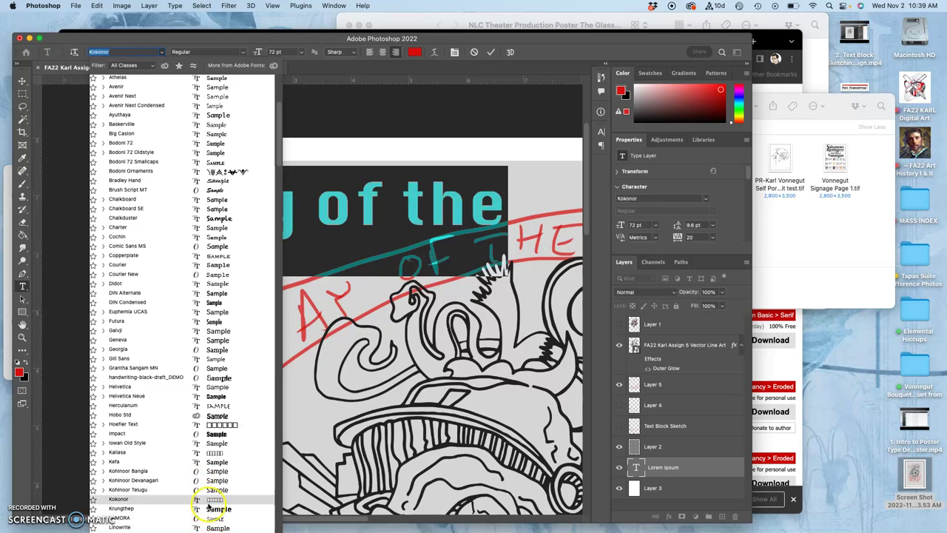
click(206, 526)
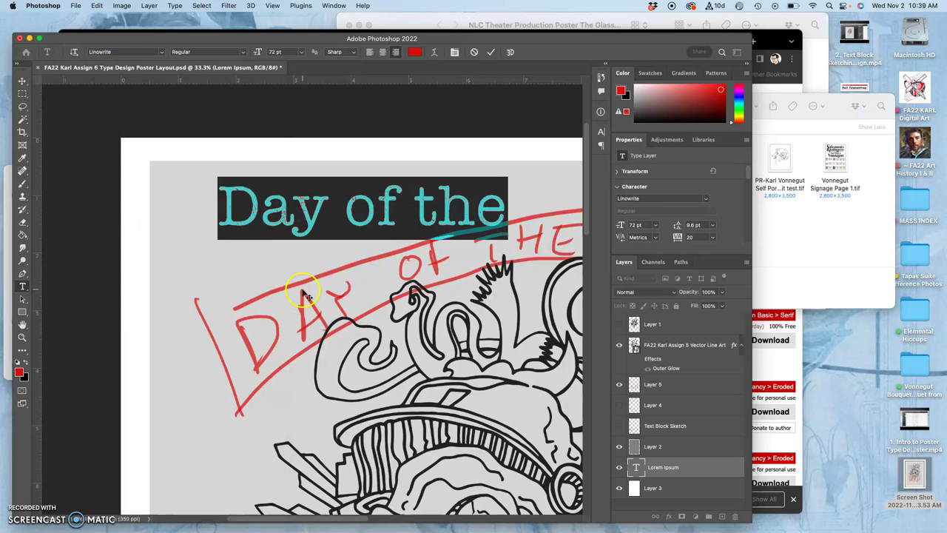
click(354, 208)
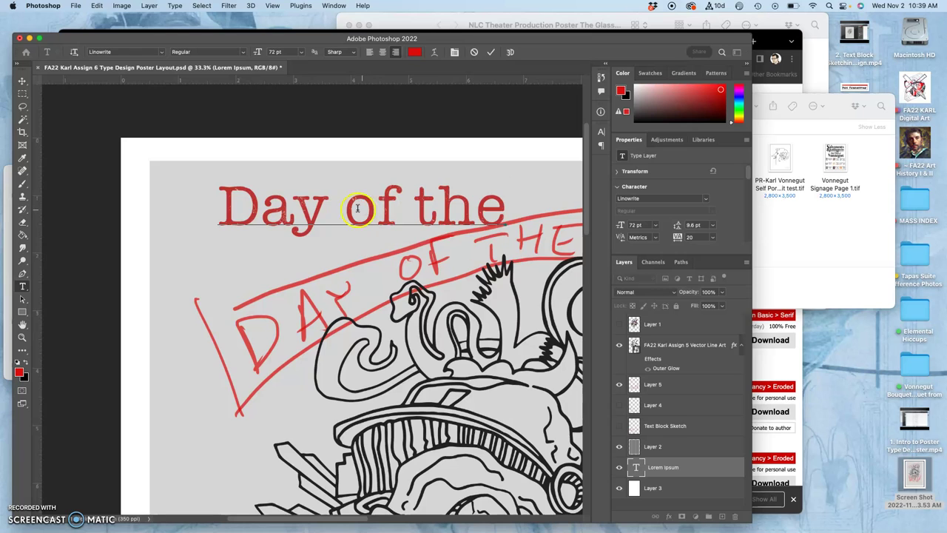
click(349, 209)
click(500, 212)
drag(499, 212, 219, 202)
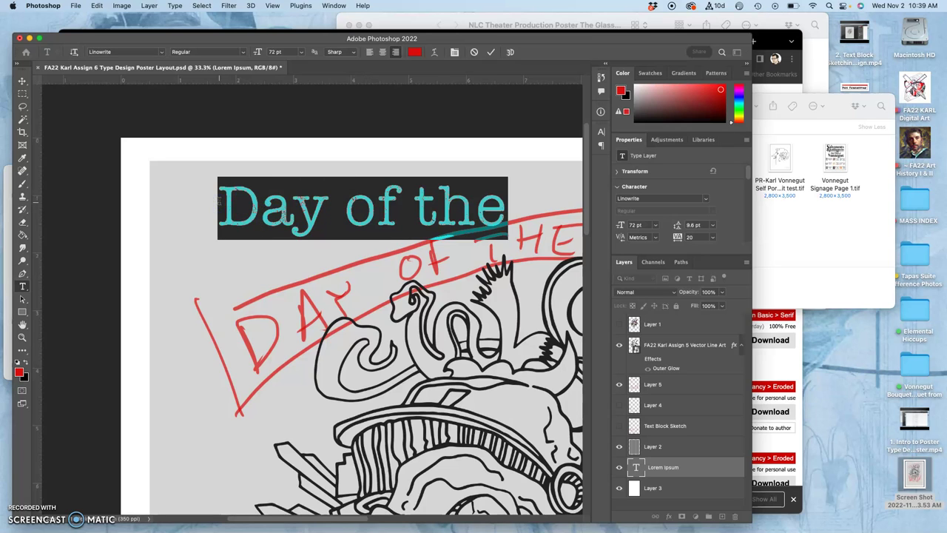
Tighten the headline's letter spacing to -20
key(alt+Left)
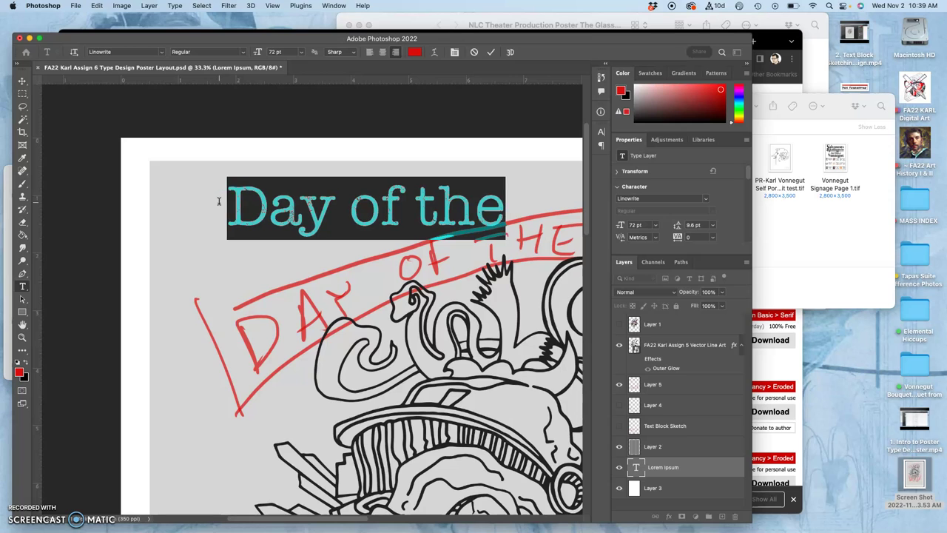
key(alt+Left)
key(alt+Right)
key(alt+Right)
key(alt+Left)
key(alt+Left)
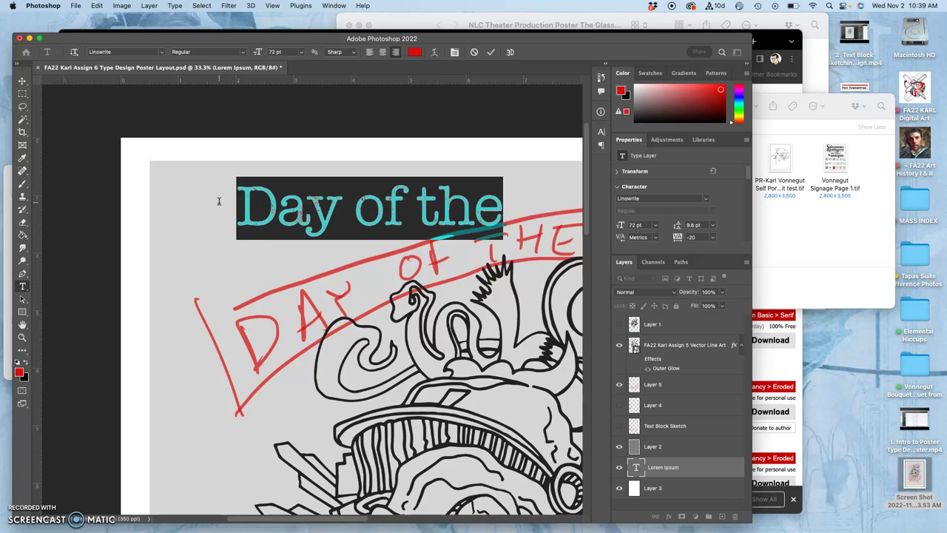
click(359, 220)
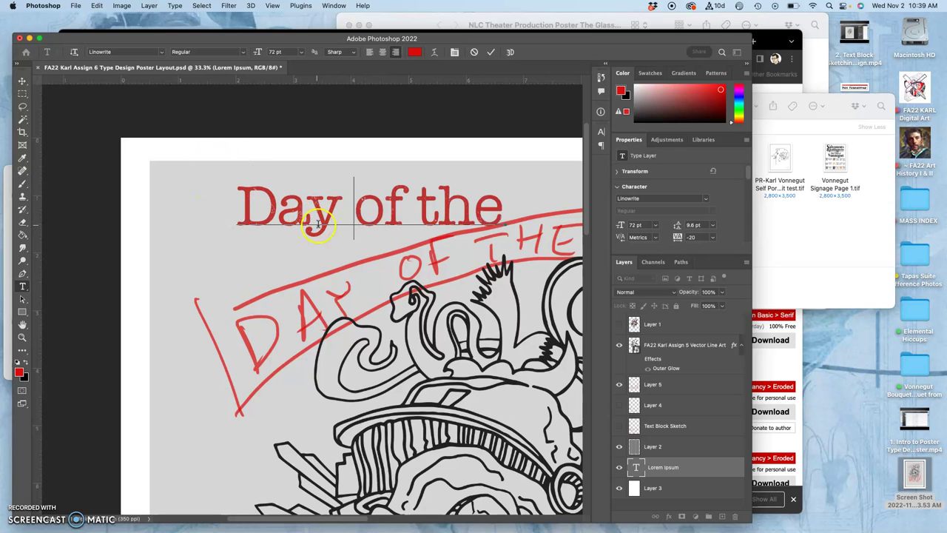
Kern the gaps between Day/of and of/the to -20, and between t/h to 20
click(357, 213)
shift+click(339, 214)
key(alt+Left)
key(alt+Left)
key(alt+Left)
key(alt+Left)
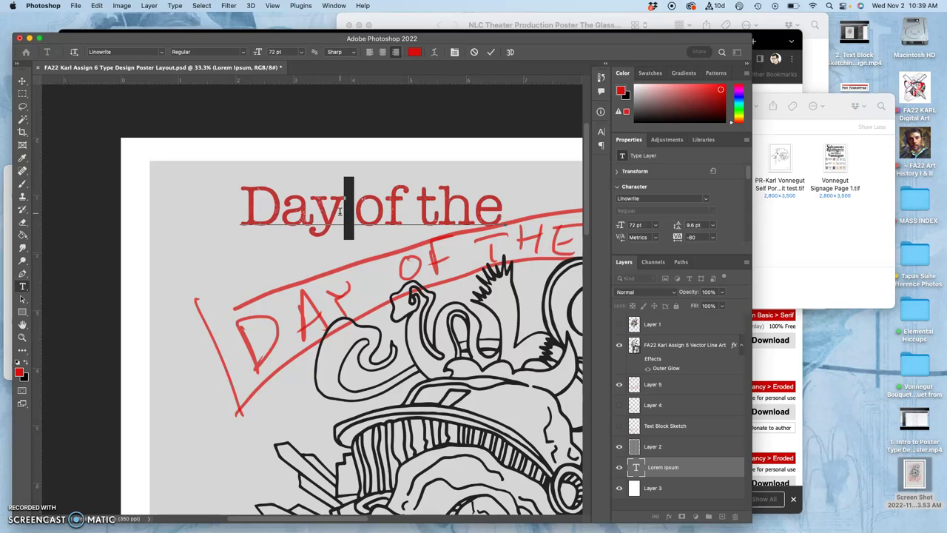
key(alt+Right)
click(412, 207)
key(alt+Left)
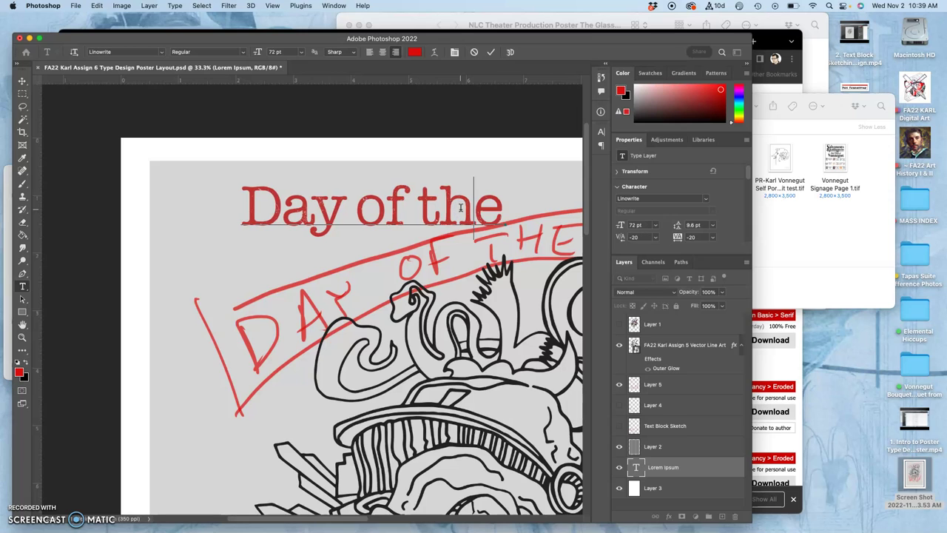
key(alt+Right)
click(439, 212)
key(alt+Right)
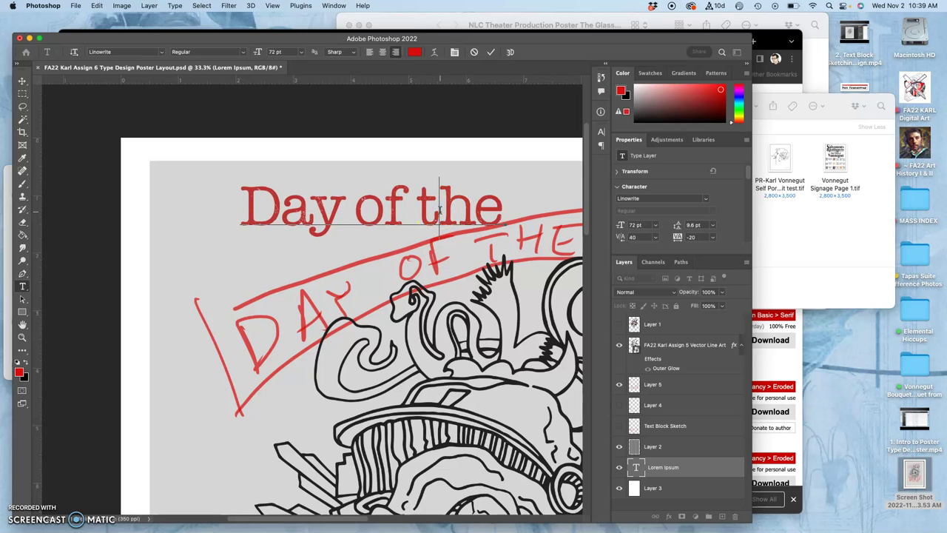
key(alt+Left)
Commit the text and delete the 'Day of the' type layer
click(638, 471)
key(v)
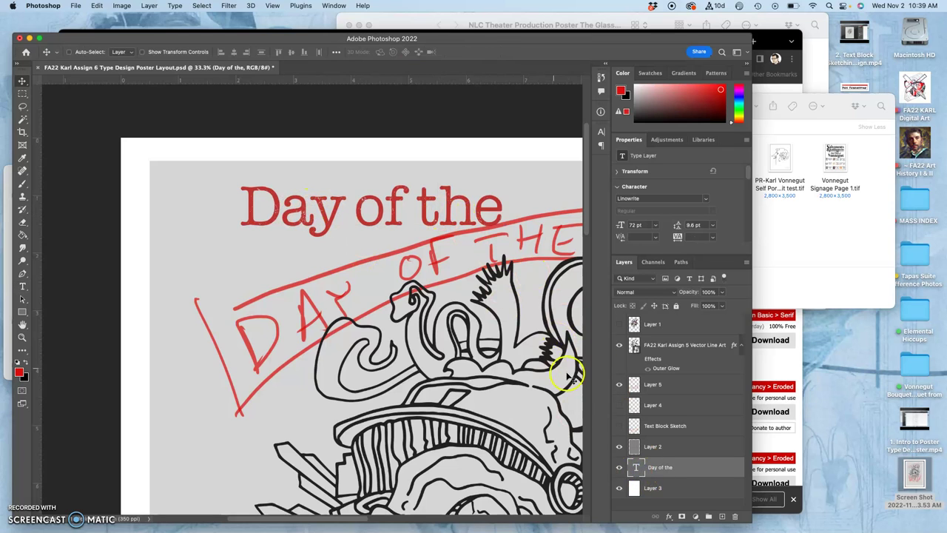
key(BackSpace)
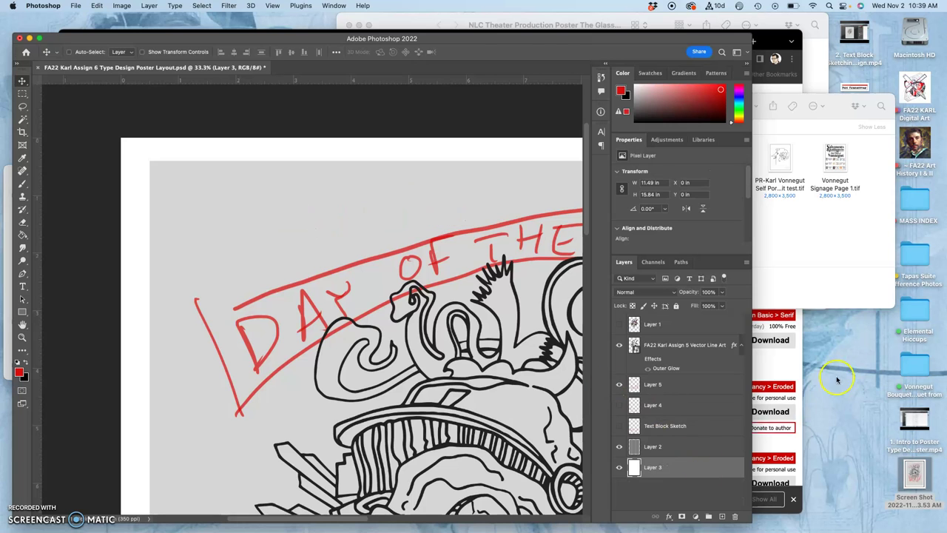
Open the Vtks Poster font page from the dafont search results
click(785, 366)
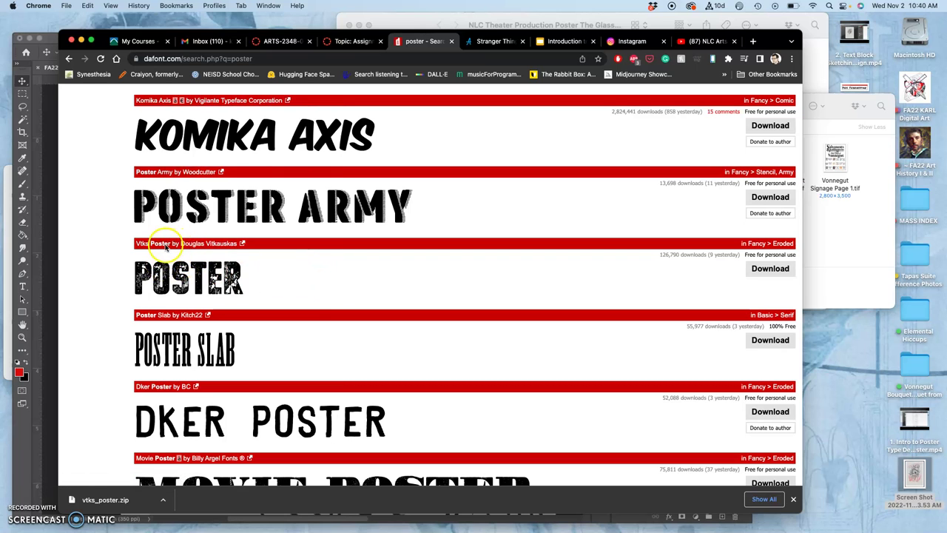
click(168, 268)
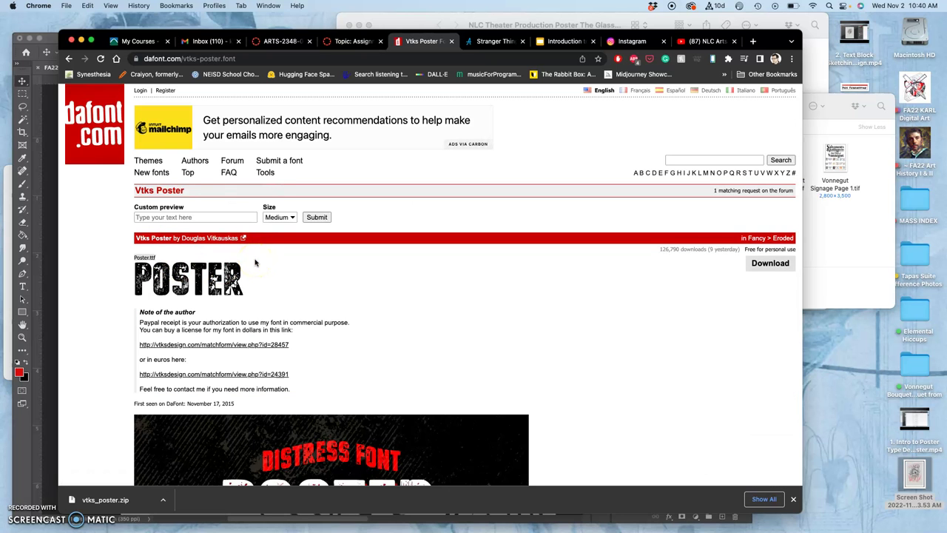
scroll(255, 263, down, 15)
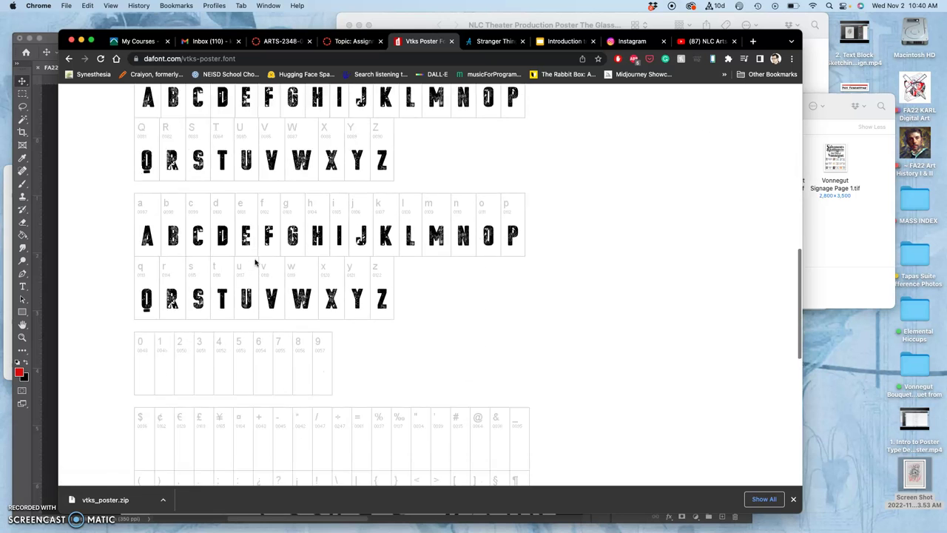
scroll(256, 262, down, 5)
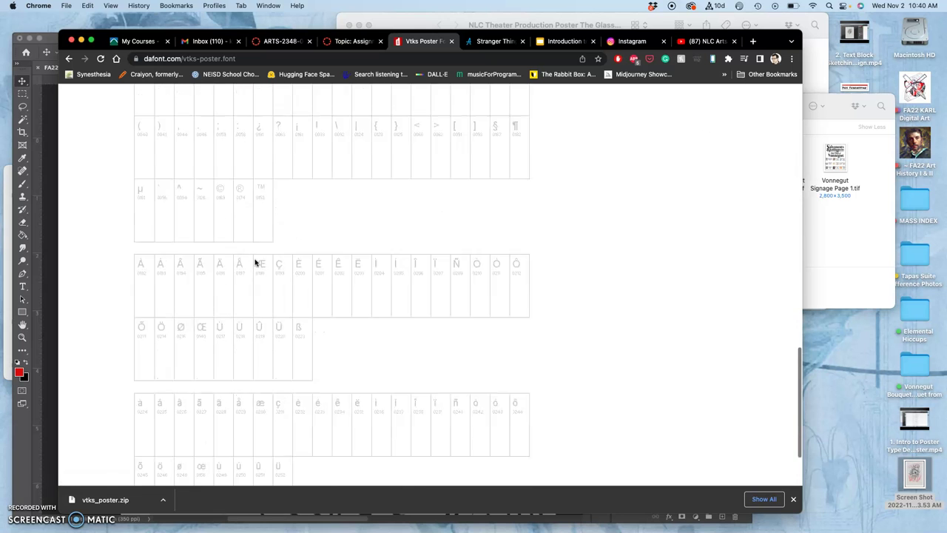
scroll(255, 262, up, 8)
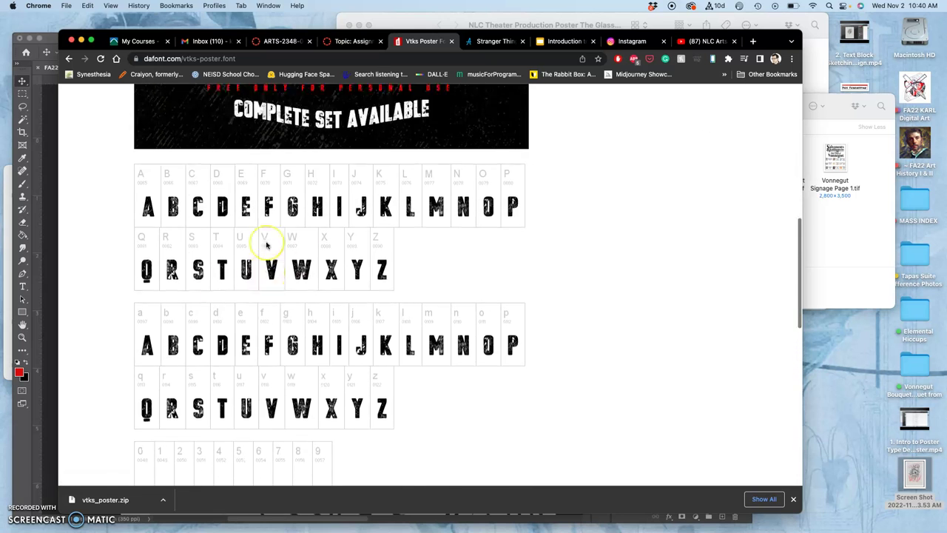
scroll(267, 245, up, 5)
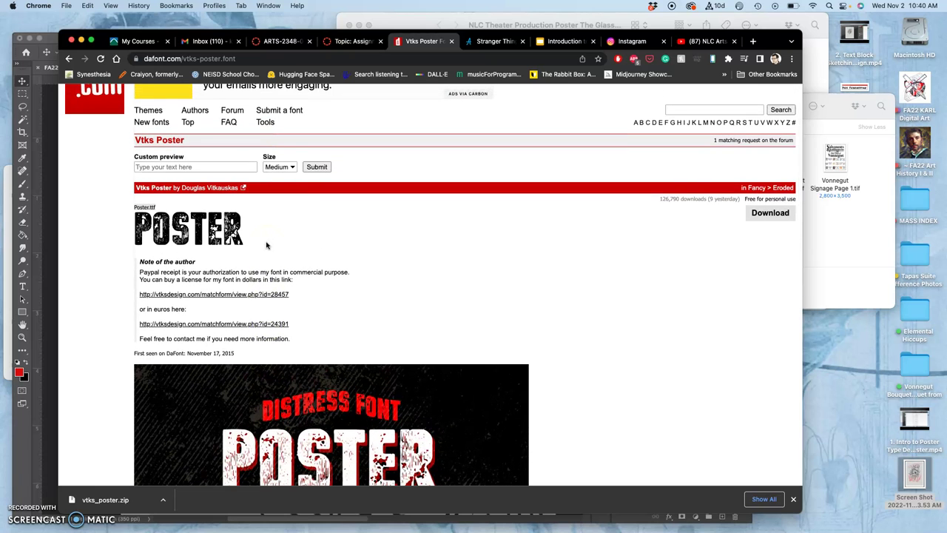
scroll(267, 245, up, 1)
Preview 'Day of the' in Vtks Poster at Large size, enlarge the page, and screenshot it
click(199, 195)
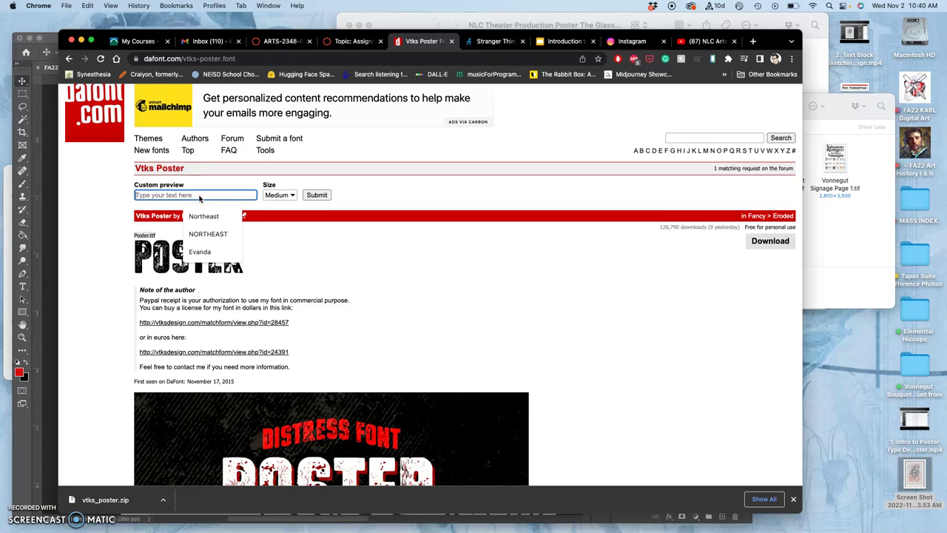
text(Day of the)
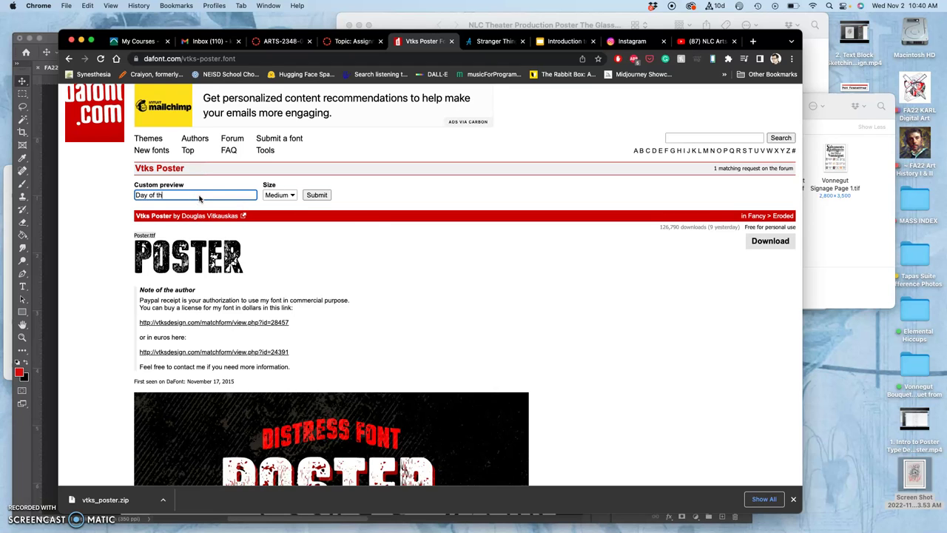
click(295, 198)
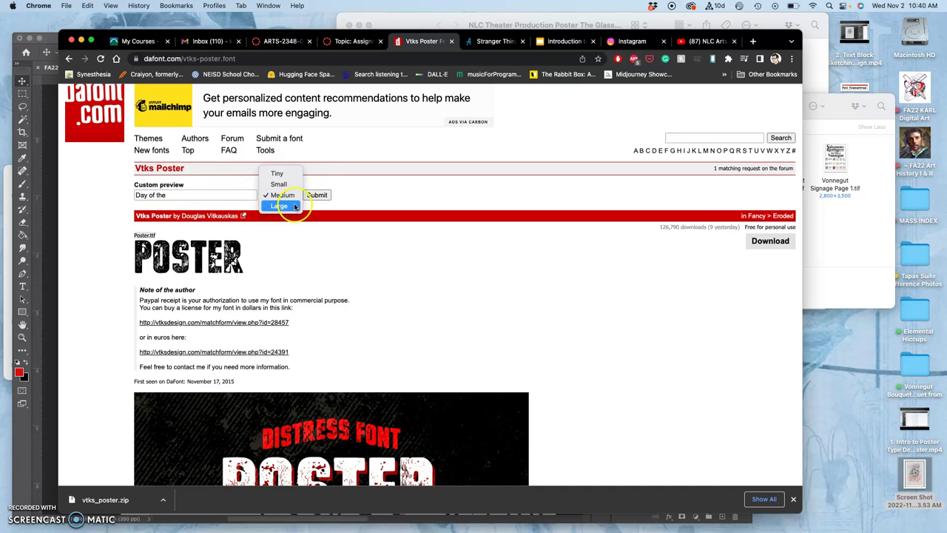
click(276, 205)
click(316, 196)
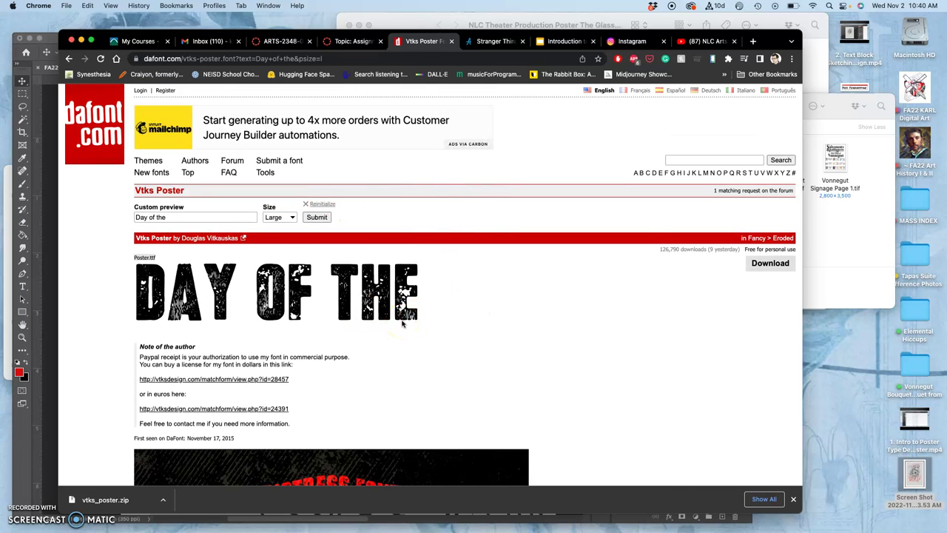
key(super+equal)
key(super+equal)
key(super+equal)
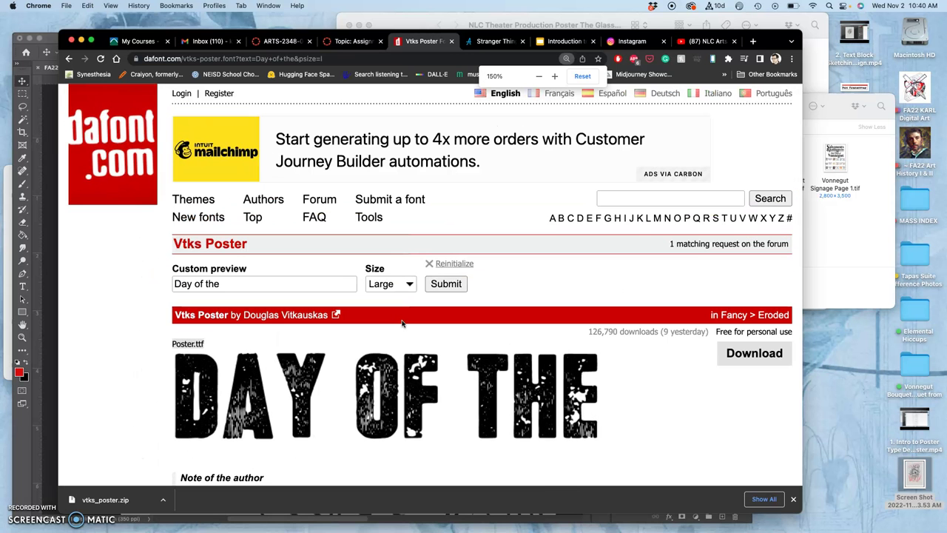
scroll(402, 323, down, 4)
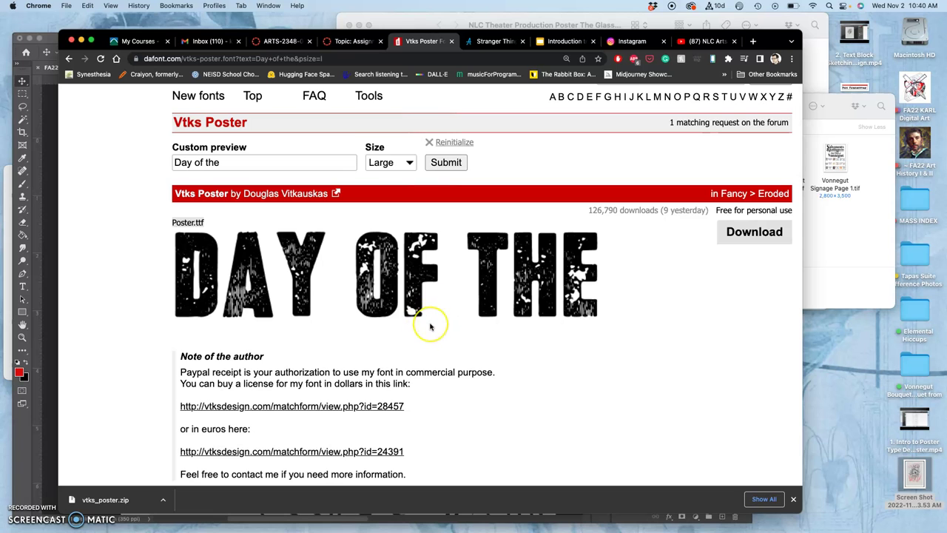
key(super+equal)
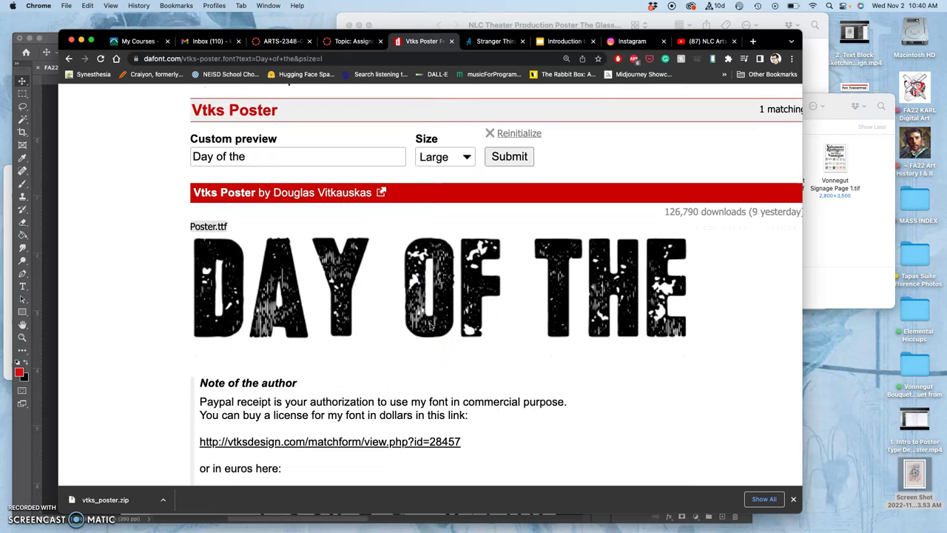
drag(188, 237, 699, 349)
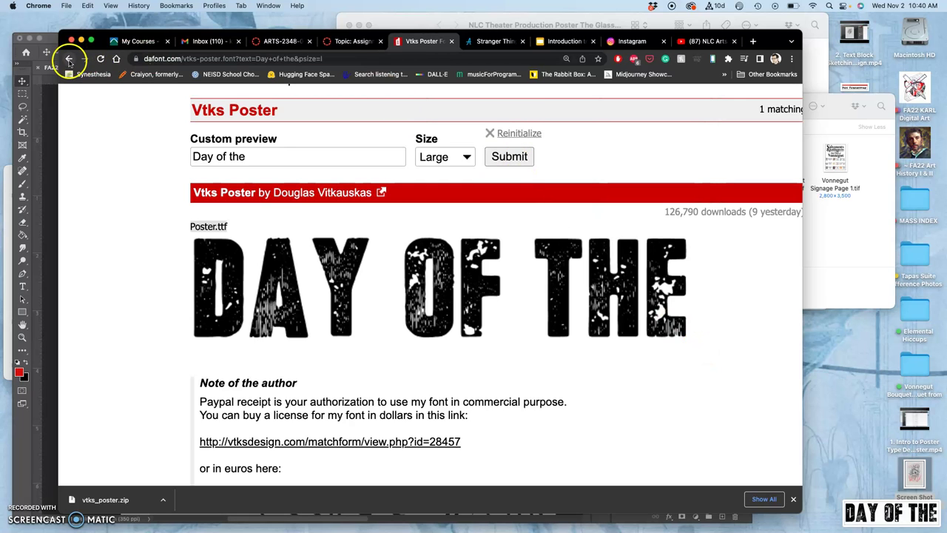
Replace the preview text with DEAD, zoom the page further, and screenshot the DEAD sample
click(252, 158)
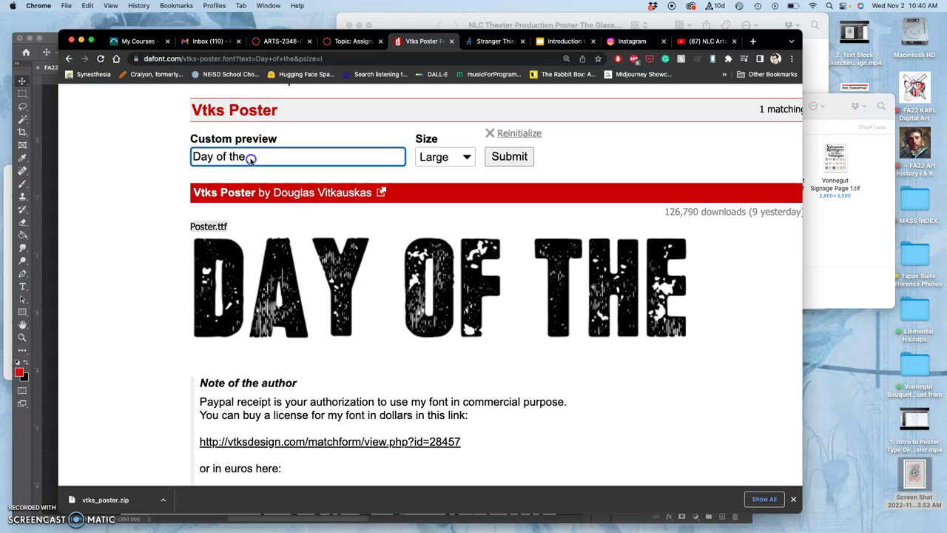
drag(252, 159, 194, 156)
text(DEAD!)
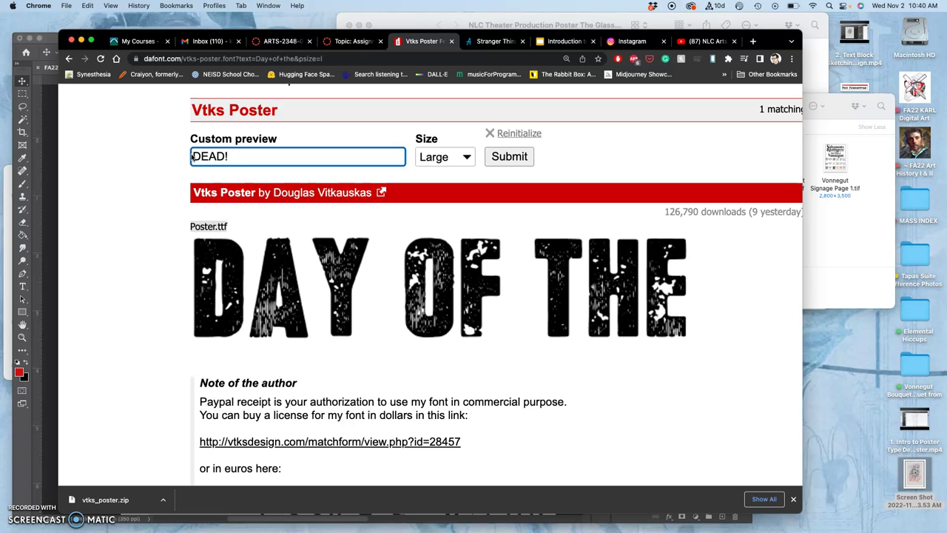
scroll(317, 264, down, 4)
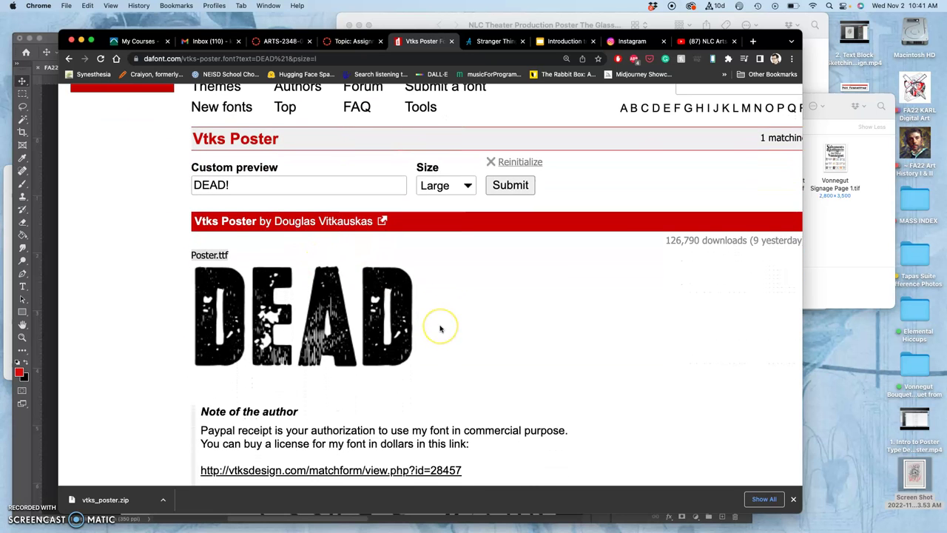
key(super+equal)
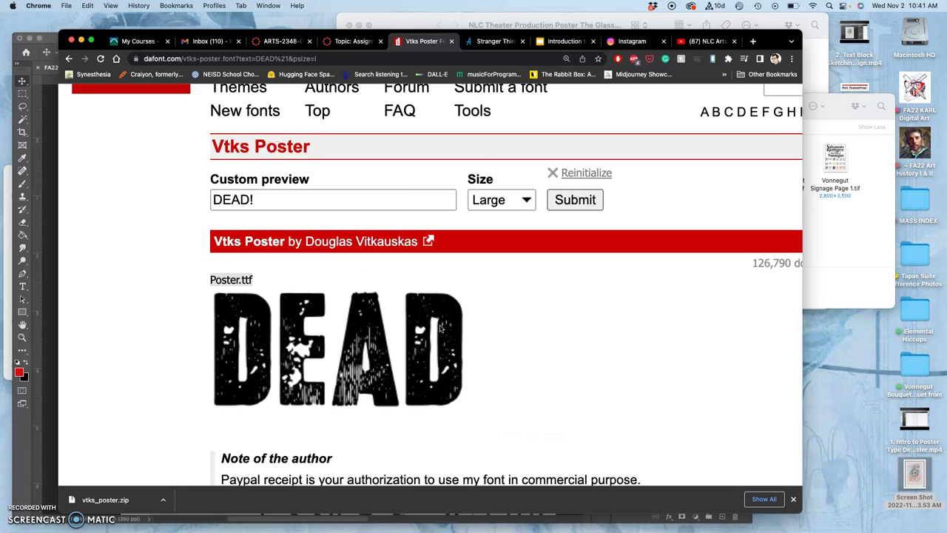
drag(440, 328, 469, 415)
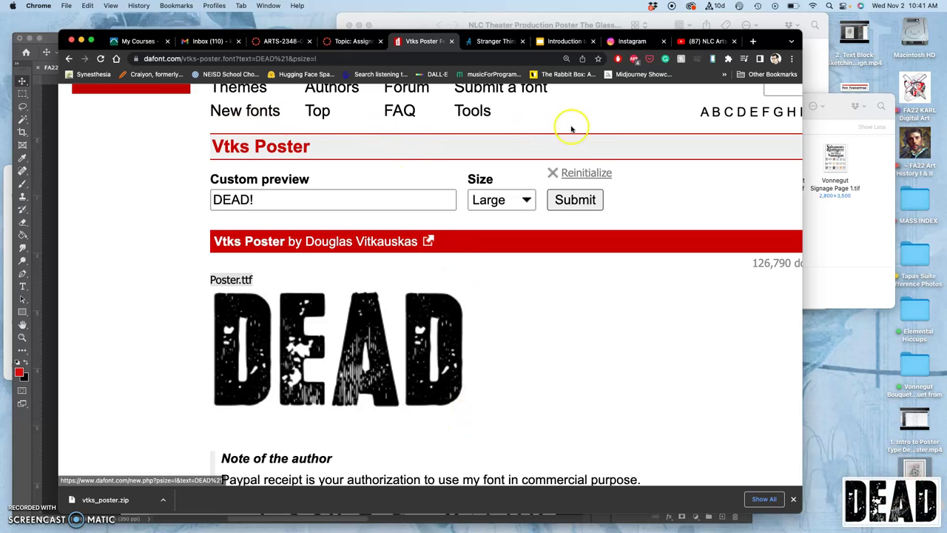
With the line art layer selected, place the DEAD screenshot below the skull
click(50, 155)
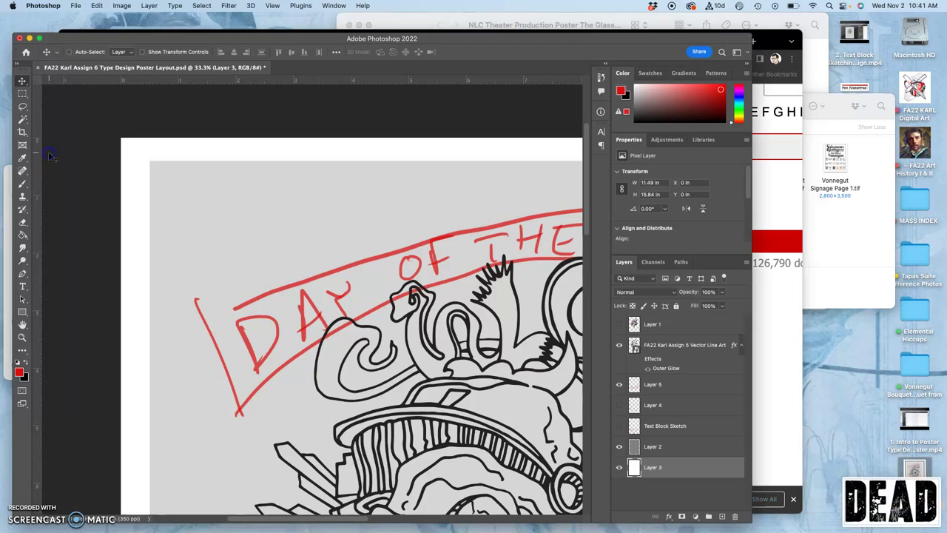
key(super+minus)
key(super+minus)
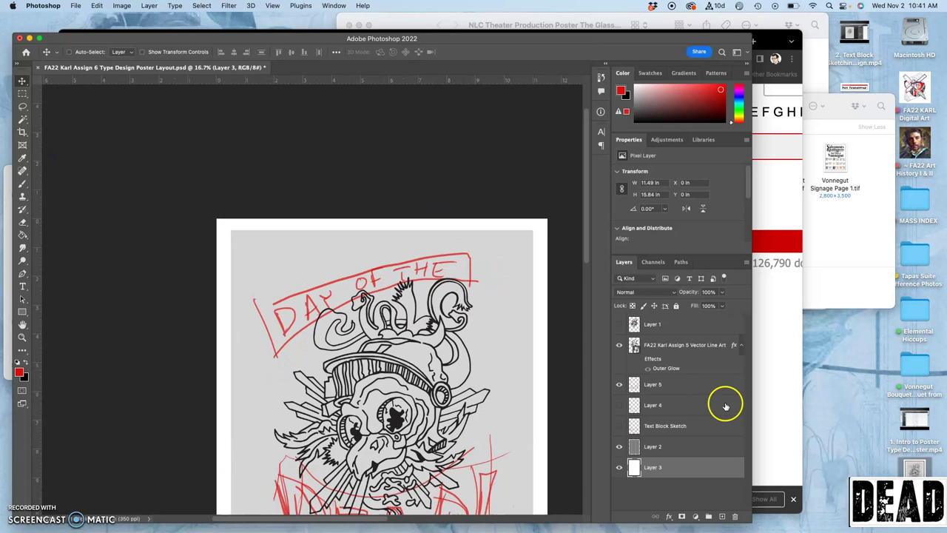
click(661, 345)
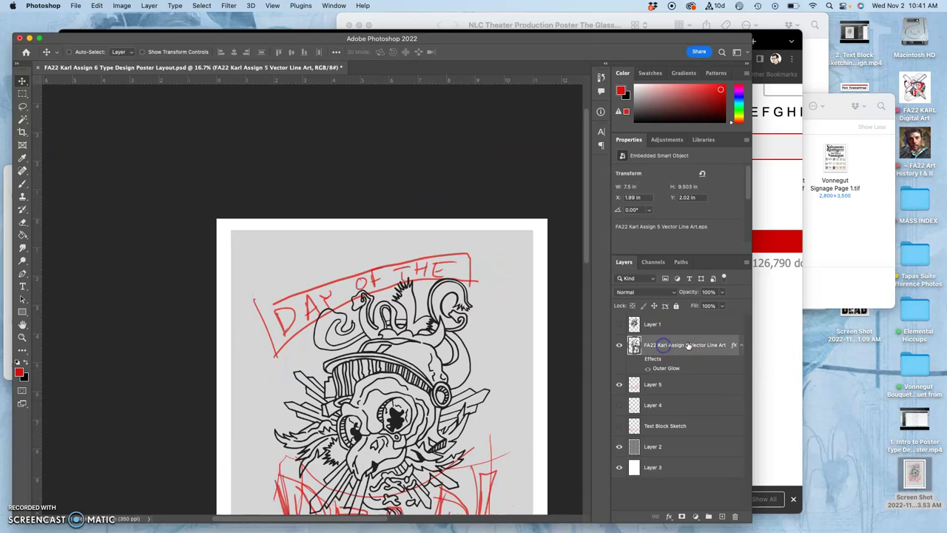
drag(851, 106, 837, 419)
drag(852, 309, 444, 380)
scroll(413, 126, down, 5)
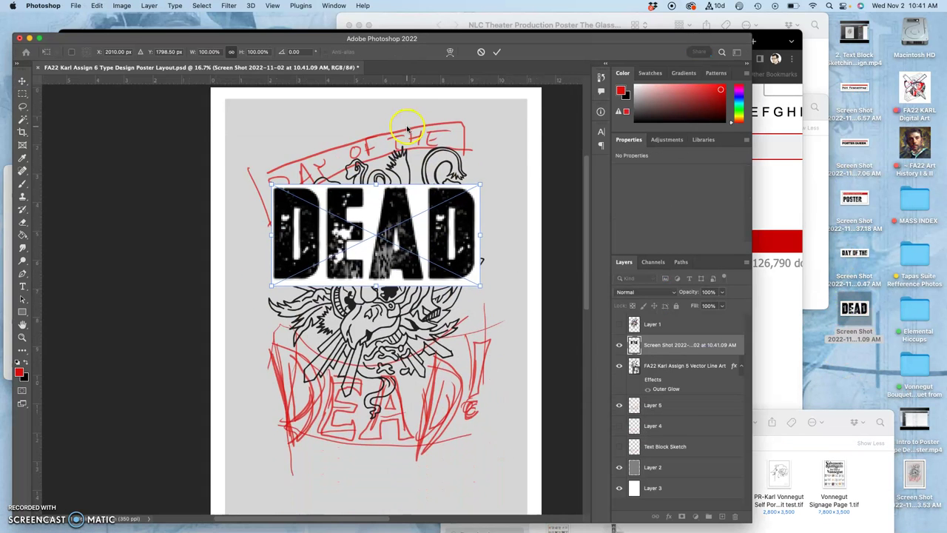
drag(394, 207, 406, 380)
key(Return)
click(442, 364)
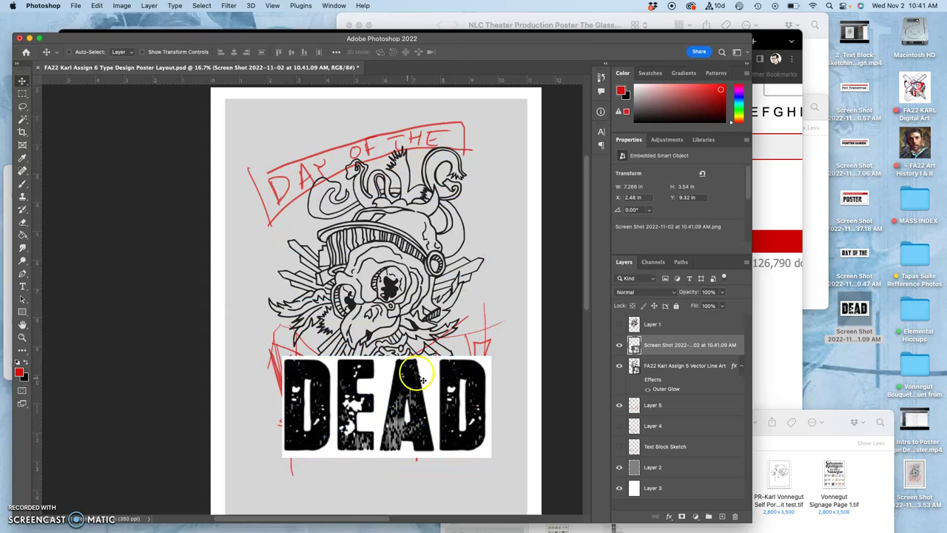
Place the DAY OF THE screenshot across the poster top, scaled to 55.5% and rotated -16.22°
drag(855, 253, 407, 208)
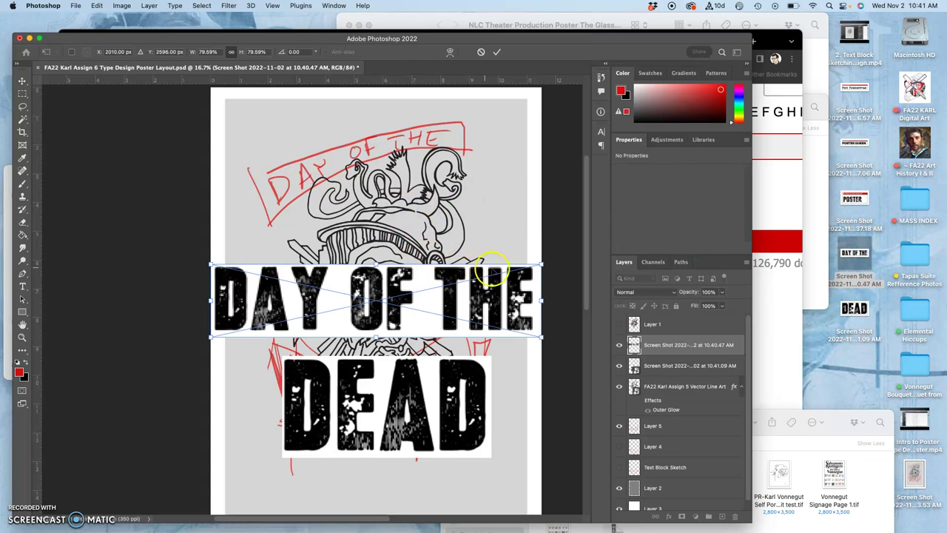
drag(490, 288, 490, 169)
drag(541, 216, 453, 176)
drag(483, 141, 463, 117)
drag(428, 150, 419, 144)
click(377, 168)
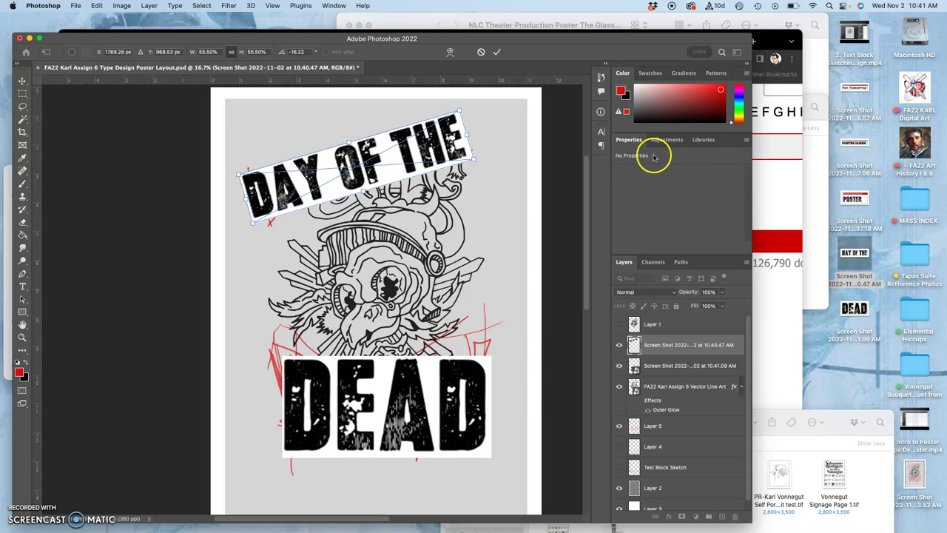
click(776, 199)
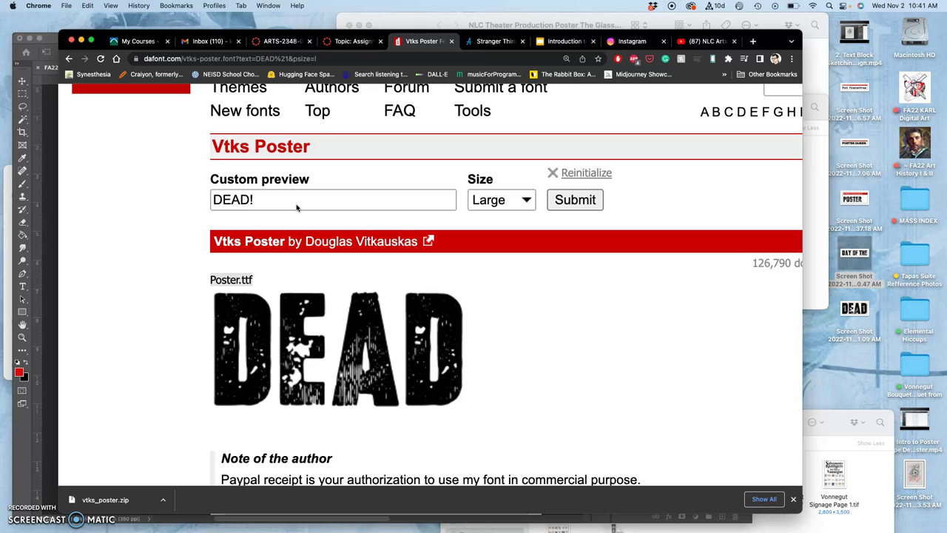
click(55, 153)
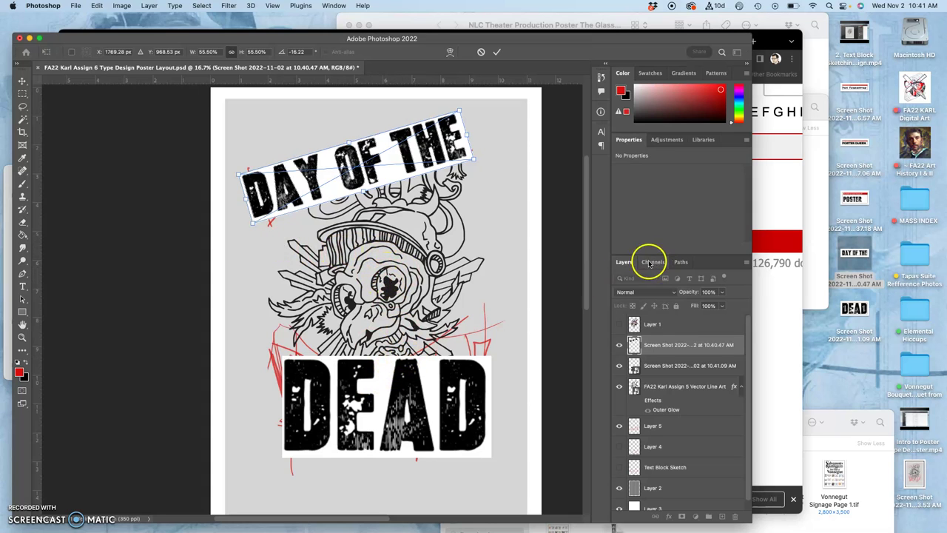
Group both Vtks Poster screenshot layers as 'POSTER Typeface', then switch back to dafont
click(657, 365)
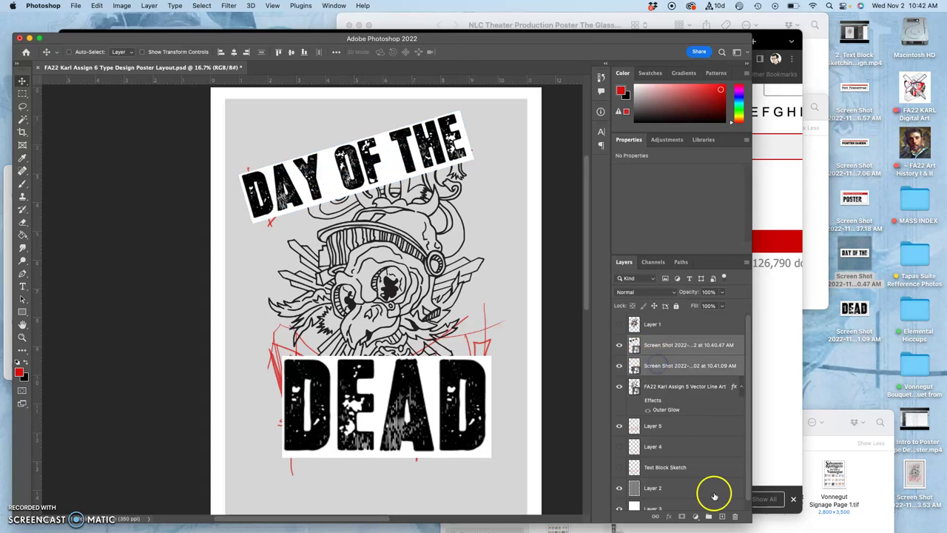
click(710, 514)
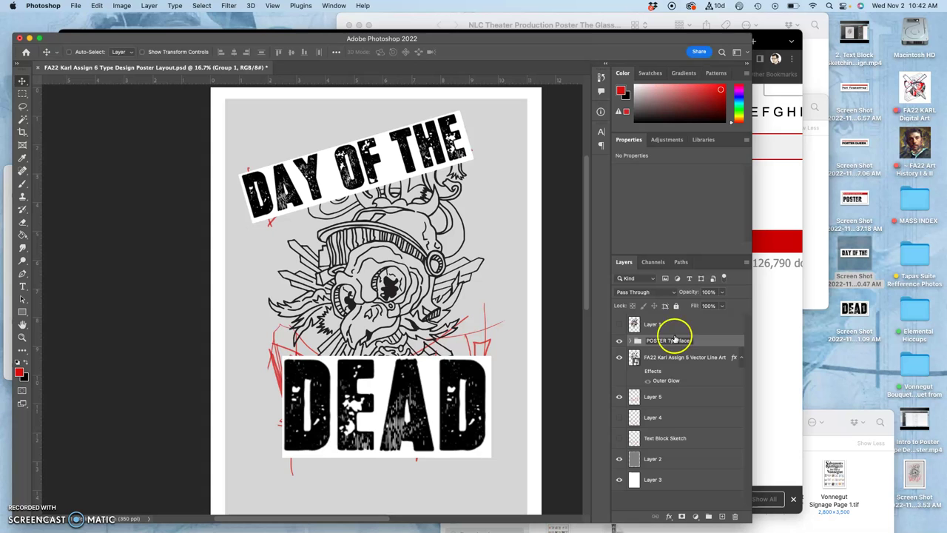
click(698, 343)
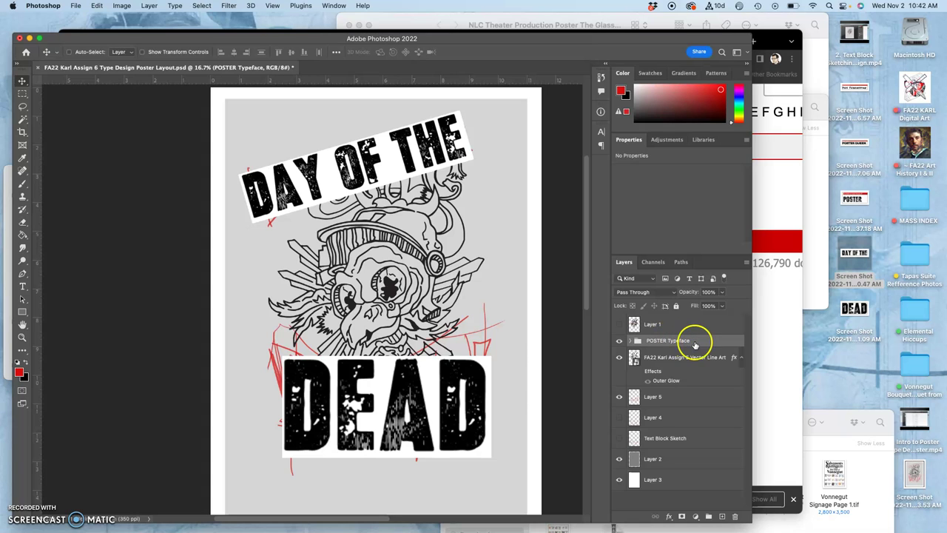
click(780, 360)
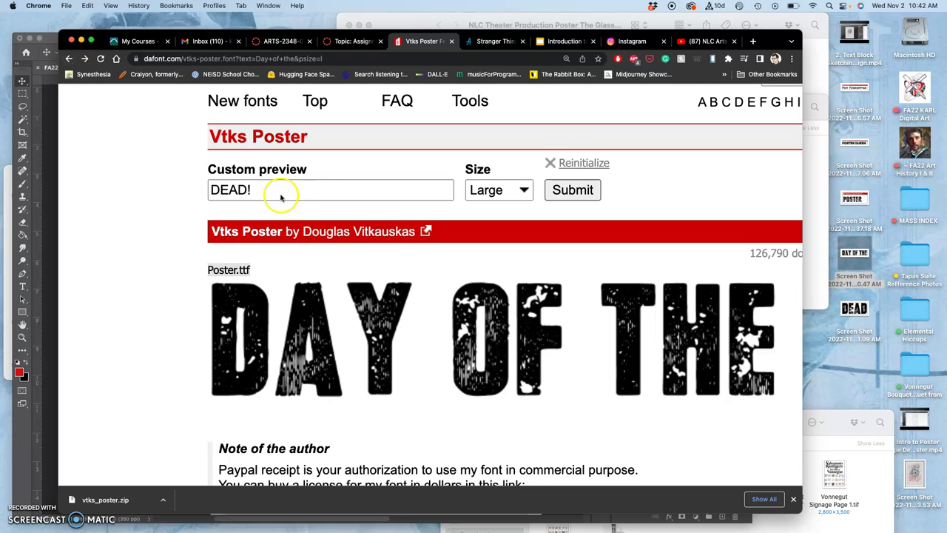
Go back to the 'poster' results, scroll to Poster Queen, and briefly visit its author's site
click(69, 58)
click(68, 58)
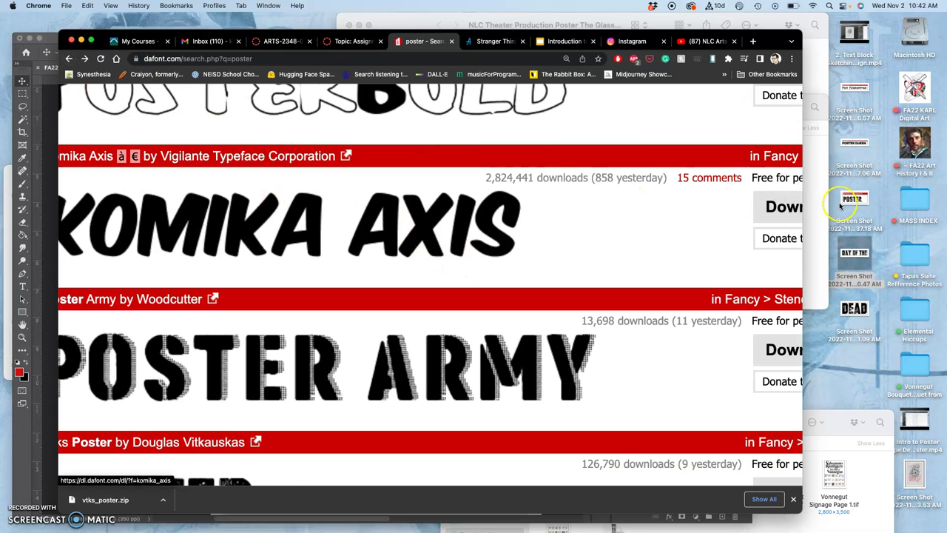
scroll(444, 329, down, 15)
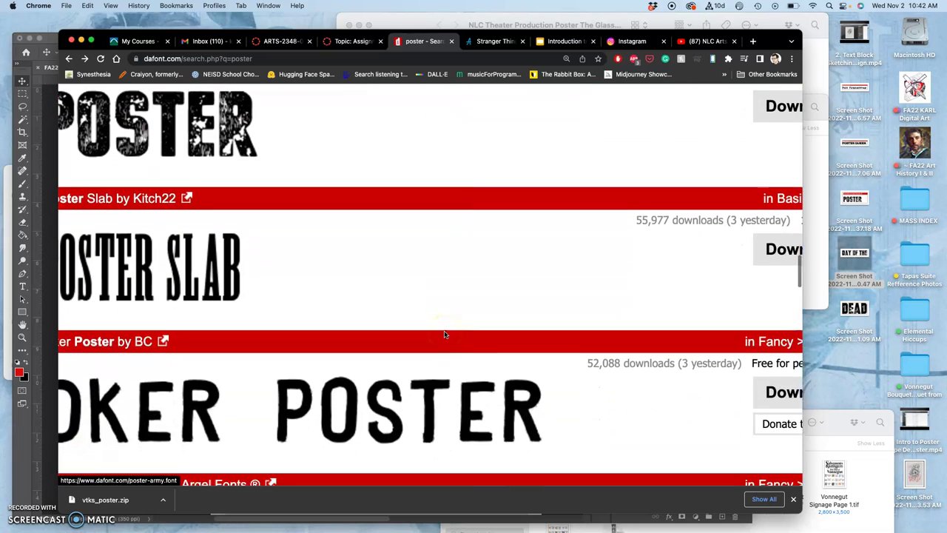
scroll(444, 334, down, 5)
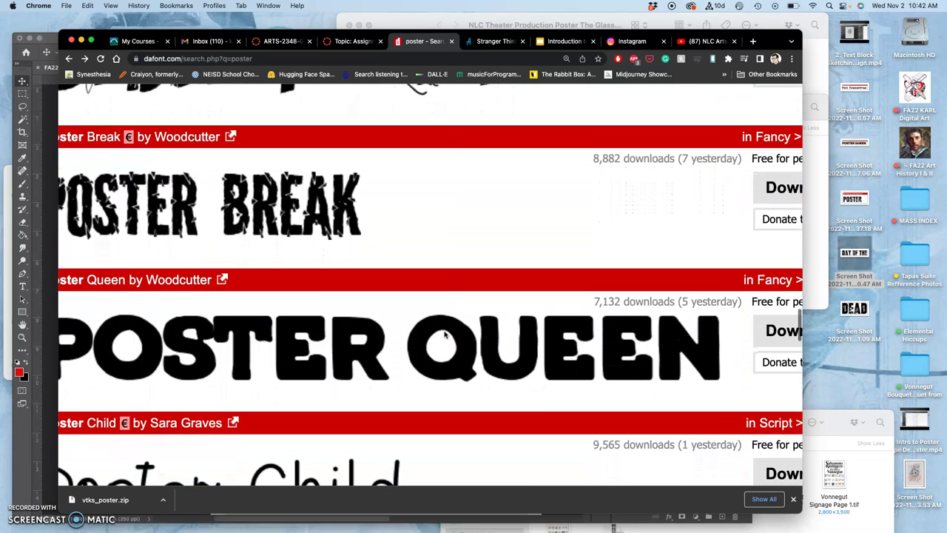
scroll(444, 335, left, 3)
drag(254, 281, 122, 279)
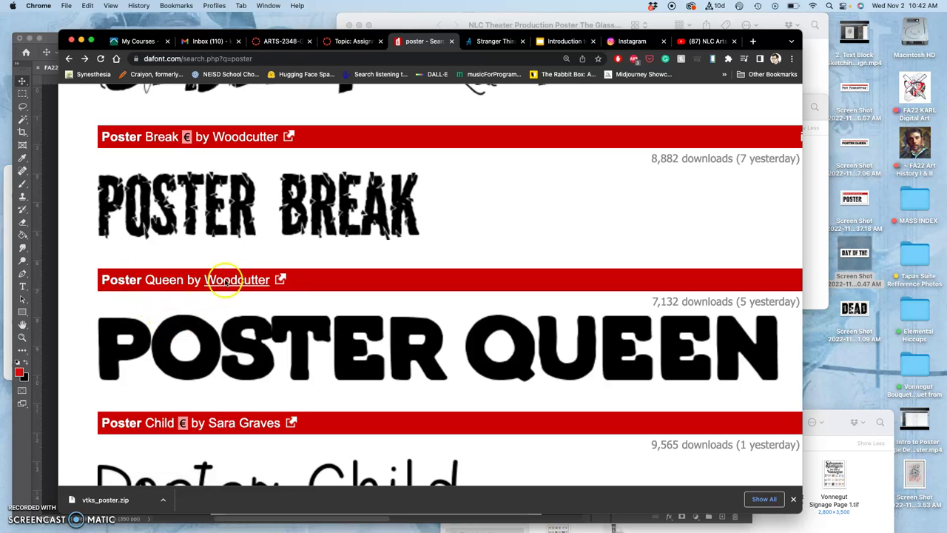
click(280, 279)
click(334, 287)
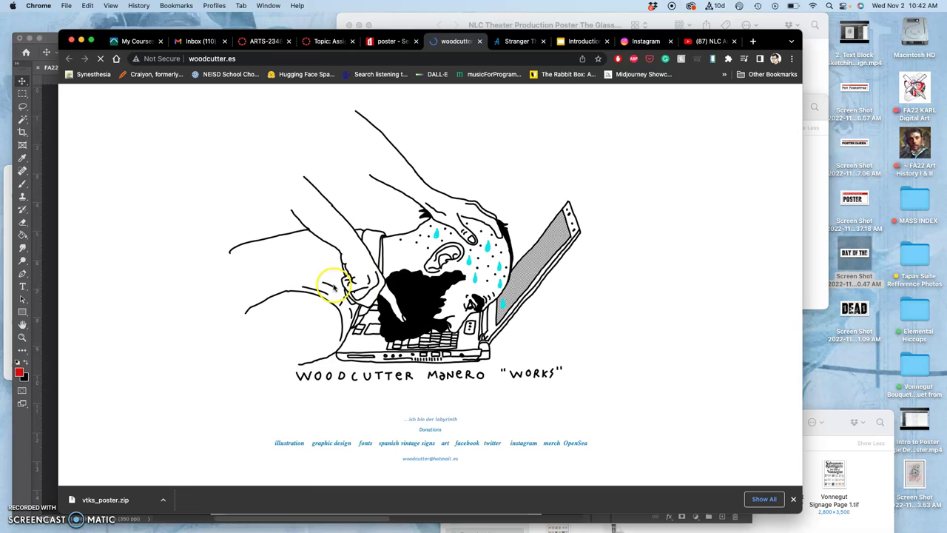
click(478, 42)
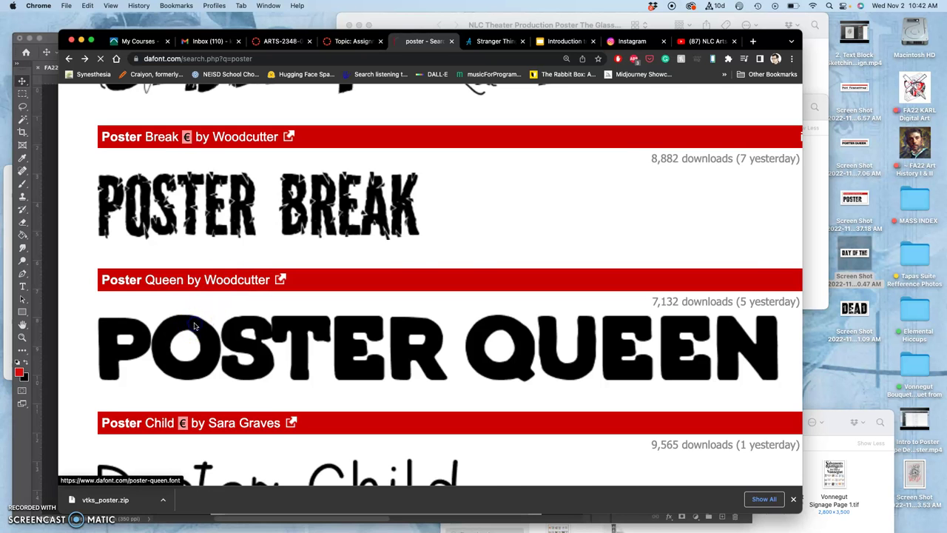
Scroll the Poster Queen page until its Download button shows beside the preview
scroll(151, 319, down, 6)
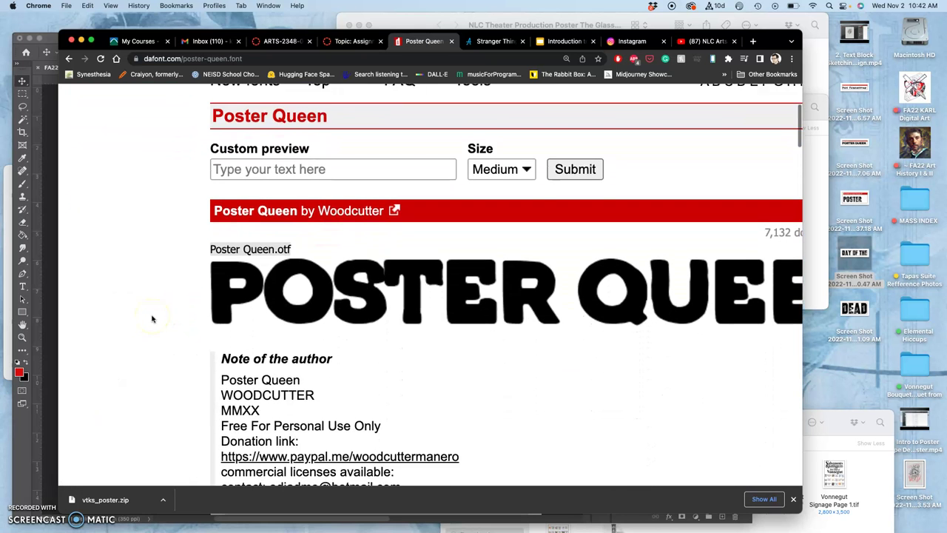
scroll(152, 318, down, 15)
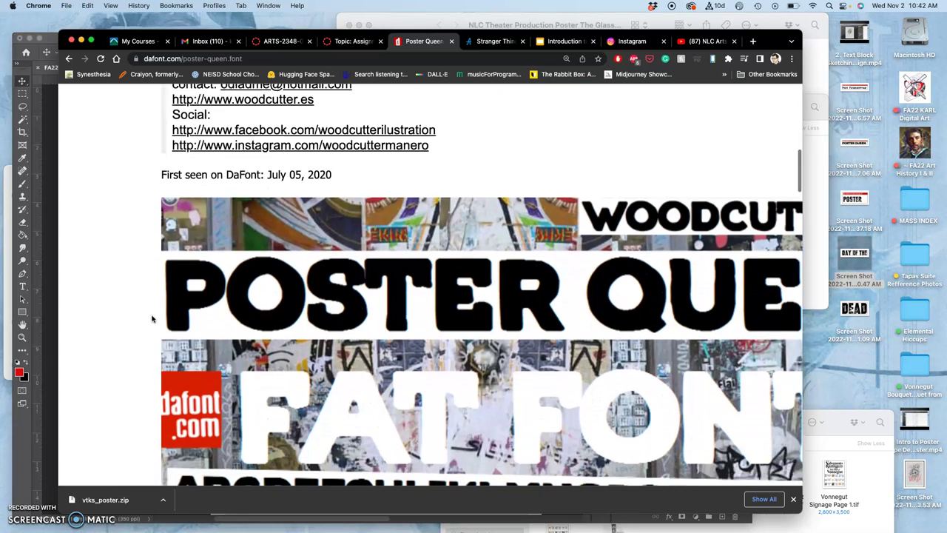
scroll(303, 294, left, 3)
scroll(304, 292, up, 2)
scroll(303, 294, up, 8)
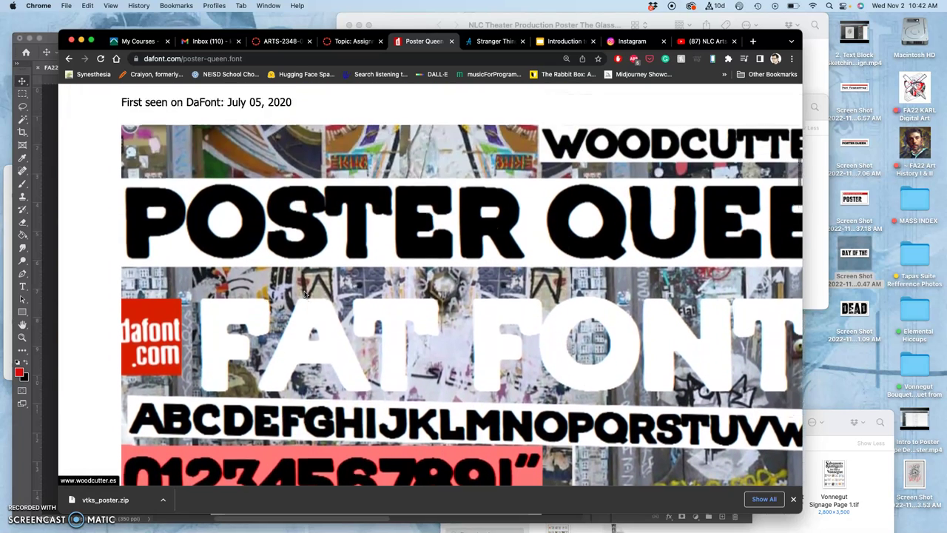
scroll(304, 295, down, 8)
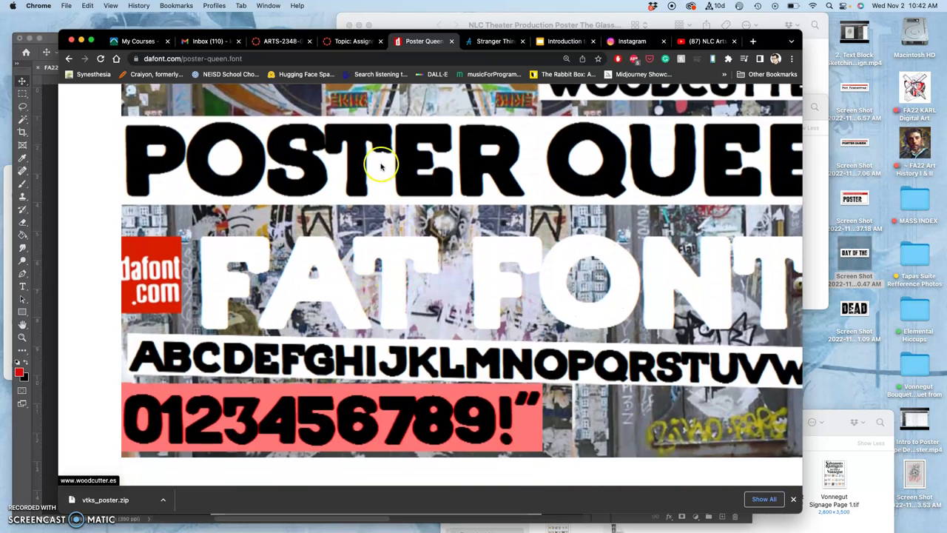
scroll(389, 169, up, 10)
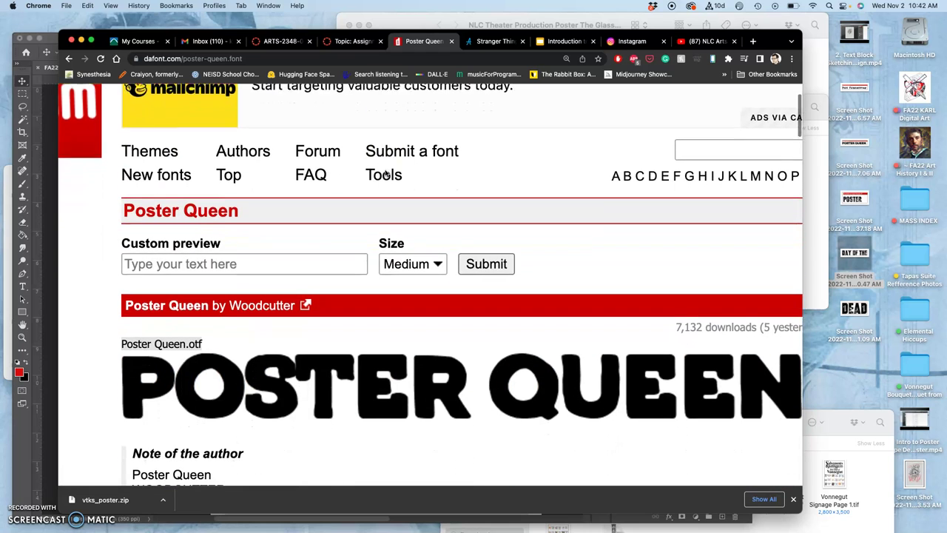
scroll(385, 172, down, 2)
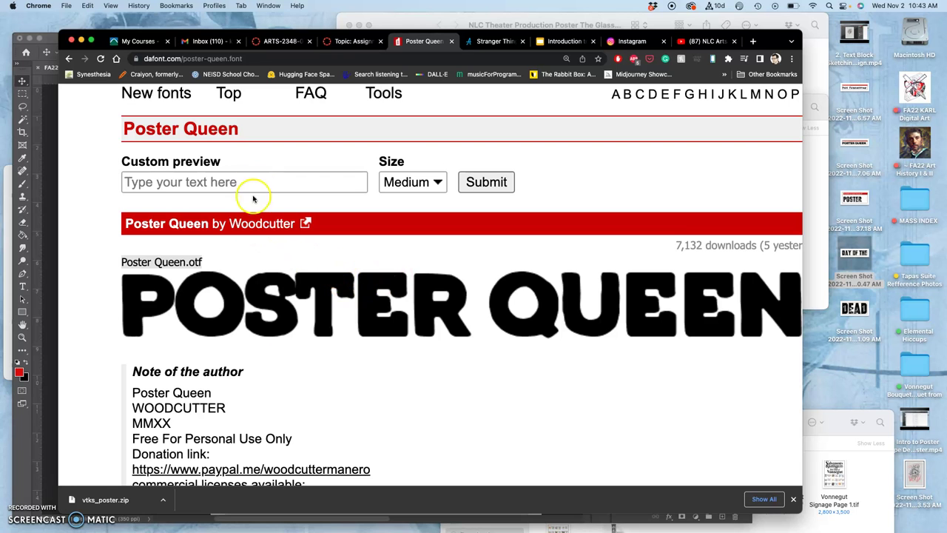
scroll(300, 372, down, 2)
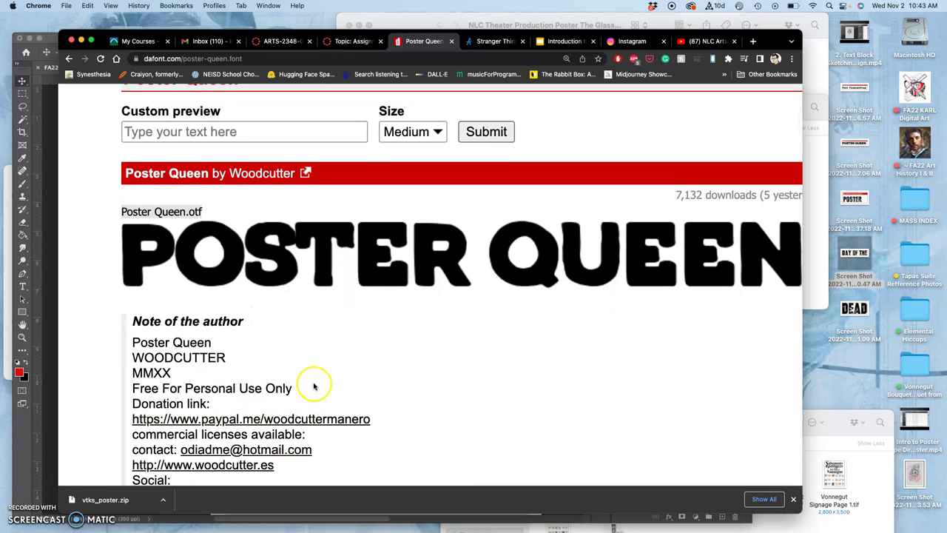
scroll(315, 363, up, 2)
scroll(312, 333, left, 1)
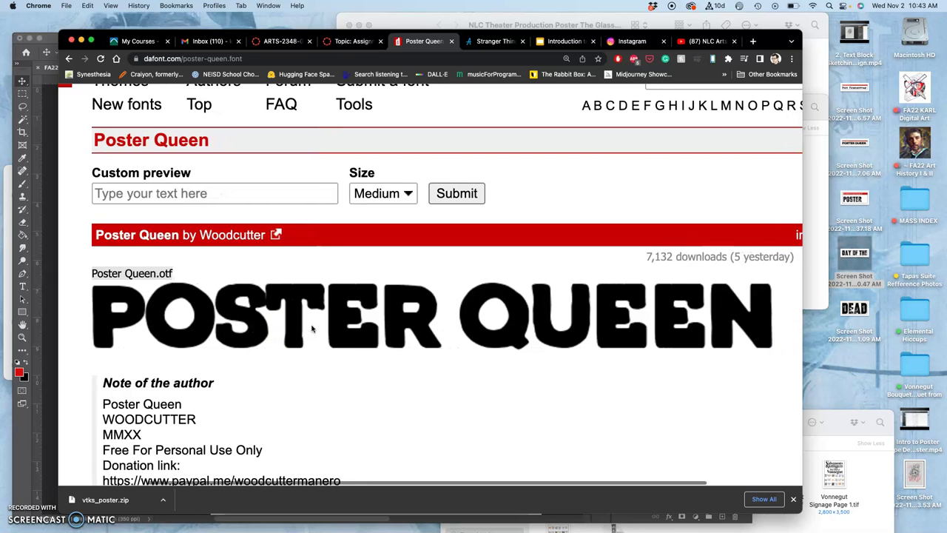
scroll(312, 329, right, 3)
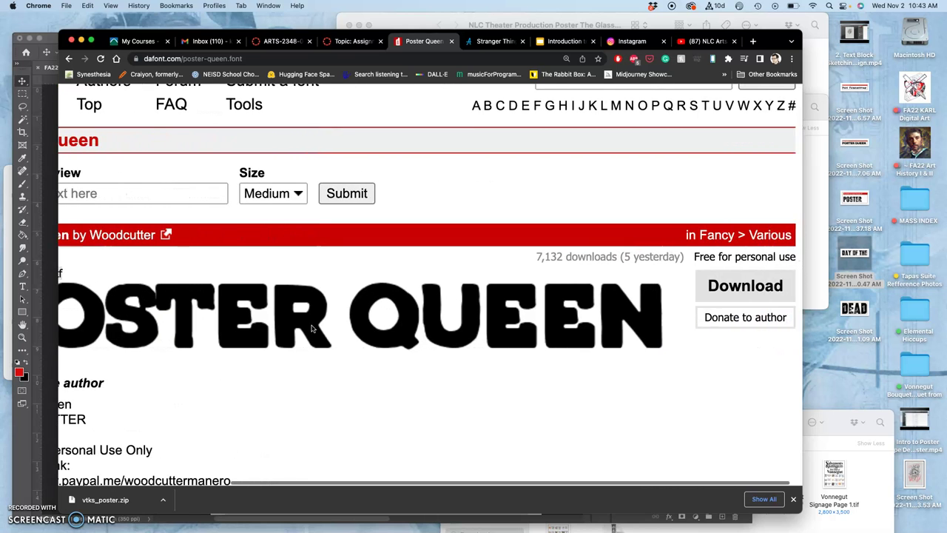
scroll(312, 329, left, 3)
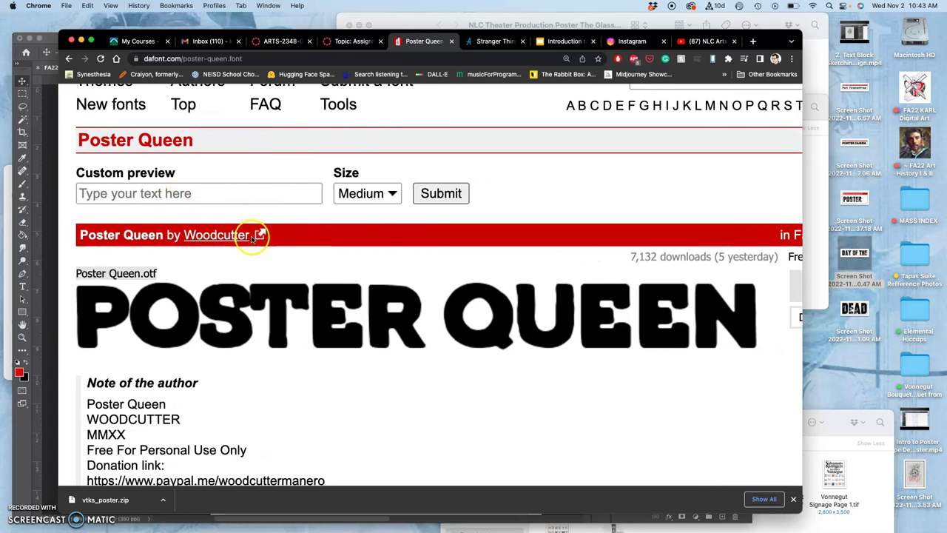
scroll(486, 295, right, 5)
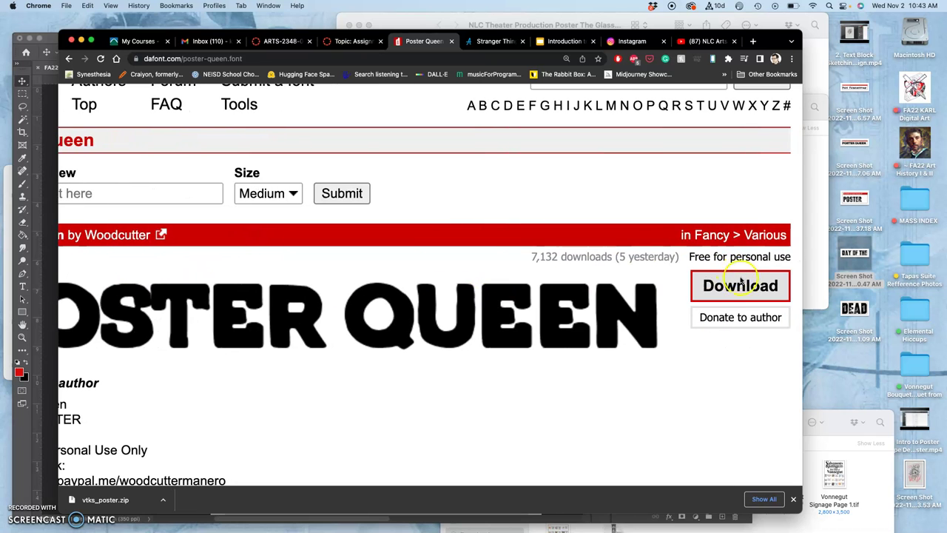
Download Poster Queen and unzip poster_queen.zip in the Downloads folder
click(740, 286)
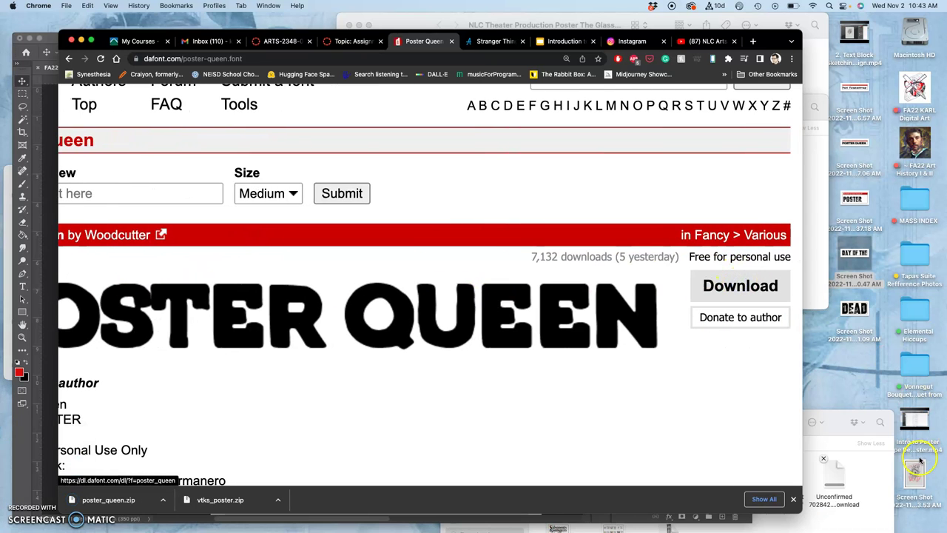
click(864, 473)
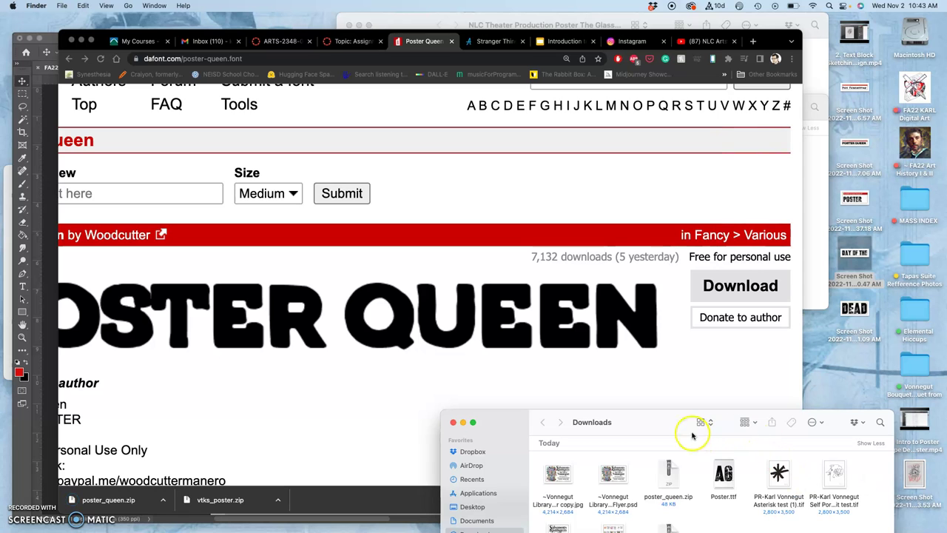
drag(676, 422, 672, 363)
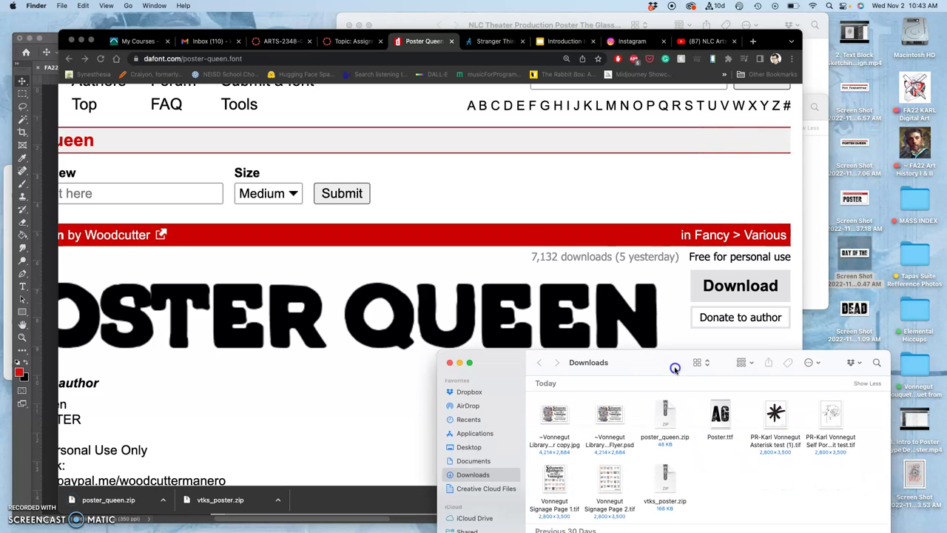
double_click(665, 418)
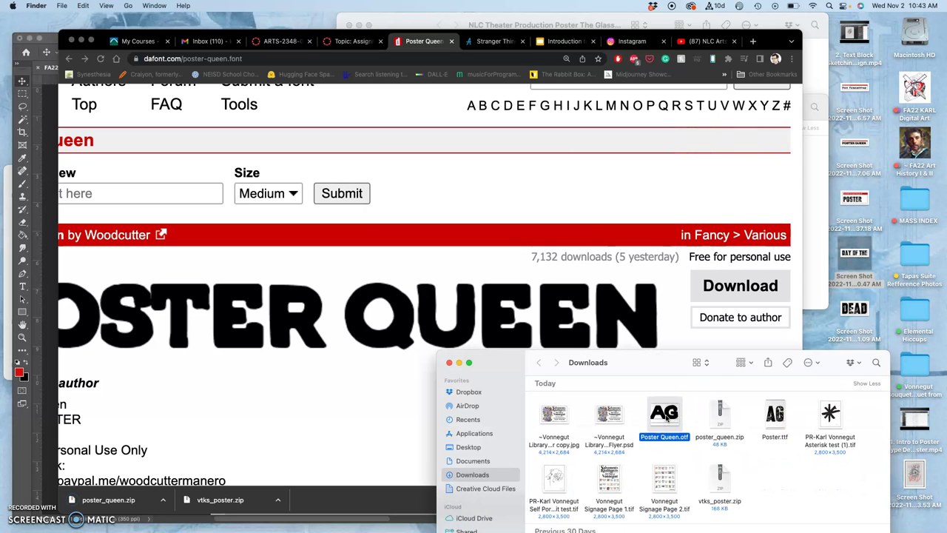
Open Poster Queen.otf, start installing it, then close the windows and cancel the password prompt
double_click(665, 418)
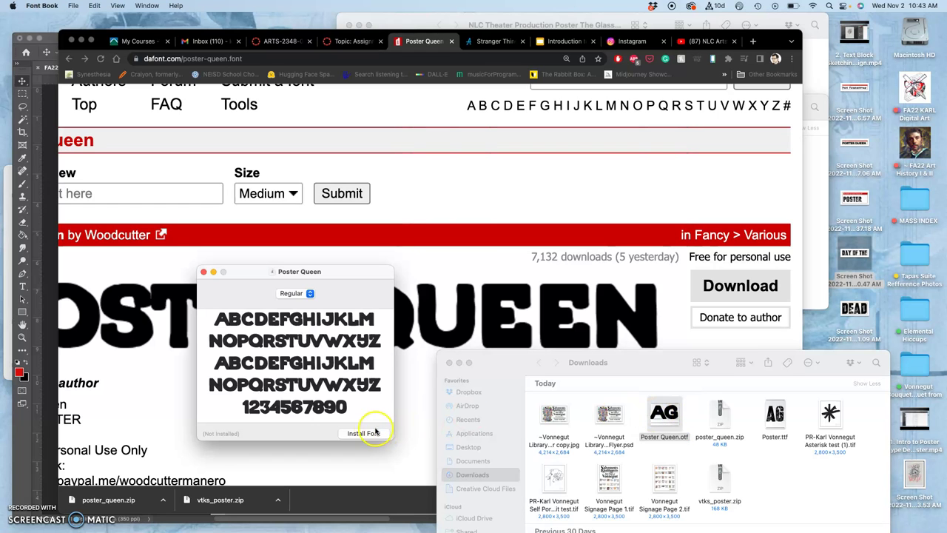
click(370, 433)
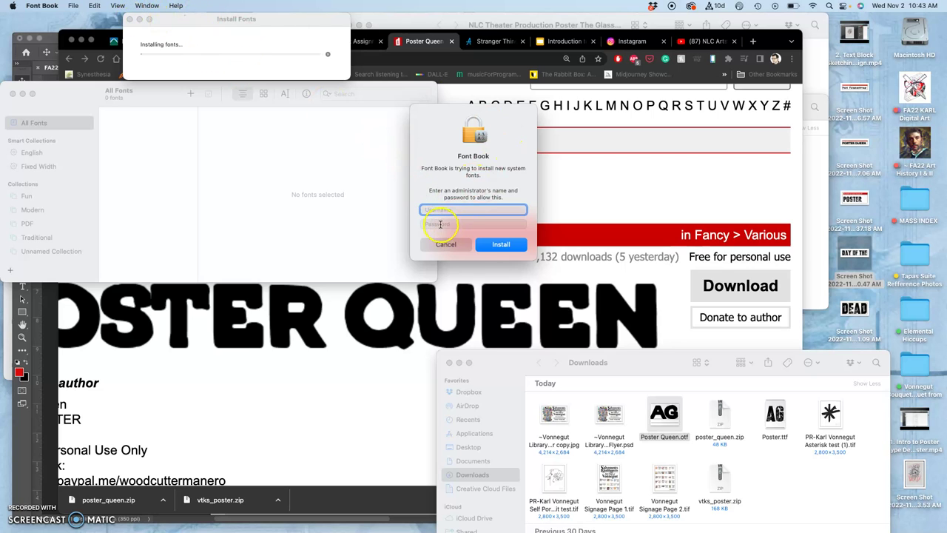
click(140, 20)
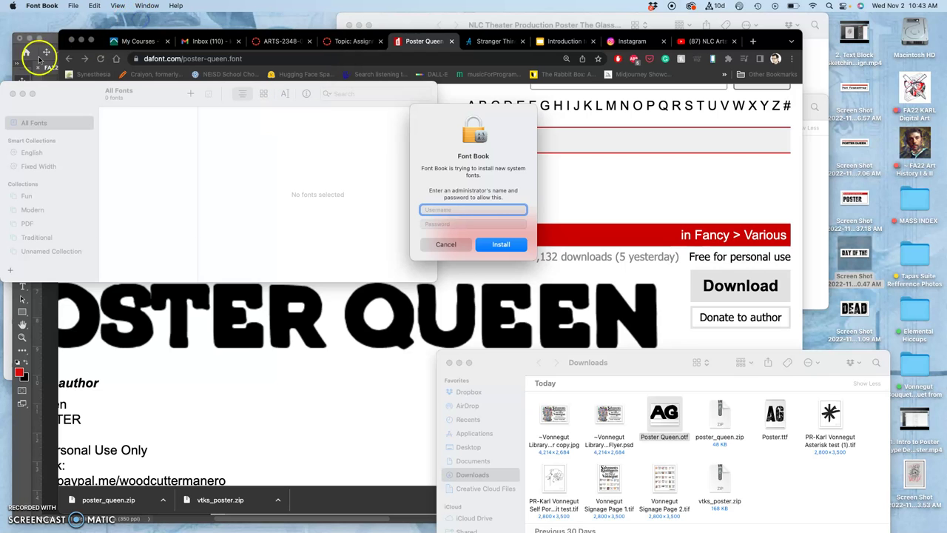
click(13, 95)
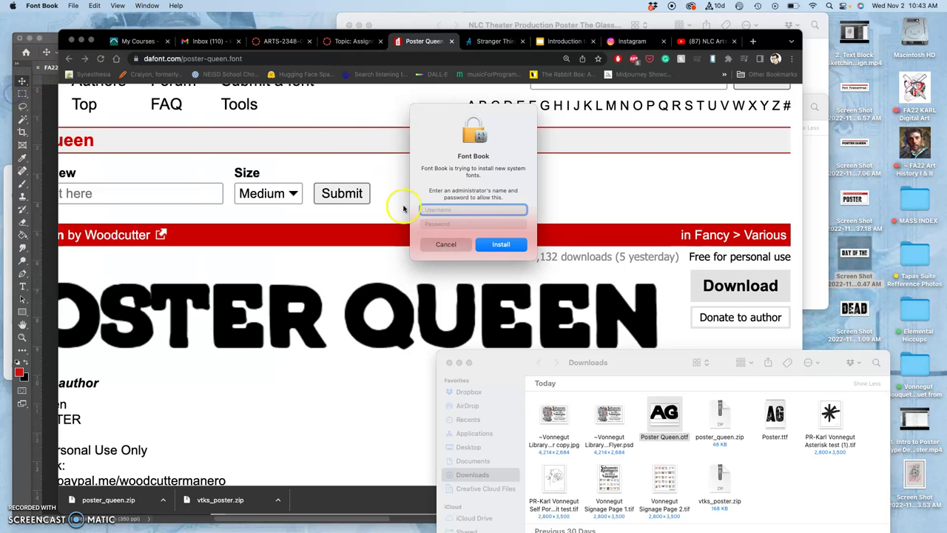
click(445, 244)
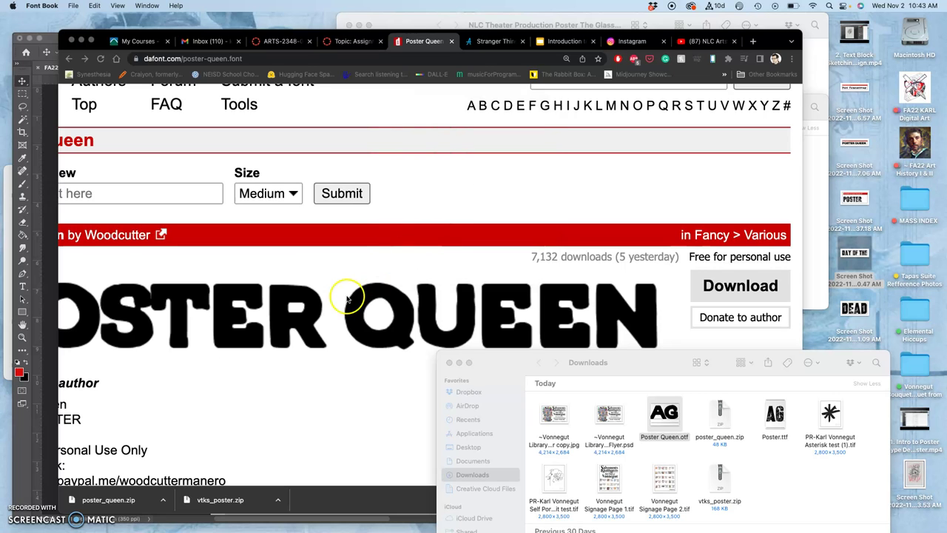
Render the Poster Queen preview with the custom text 'Day of the'
scroll(348, 293, left, 3)
scroll(348, 296, down, 3)
scroll(347, 299, up, 1)
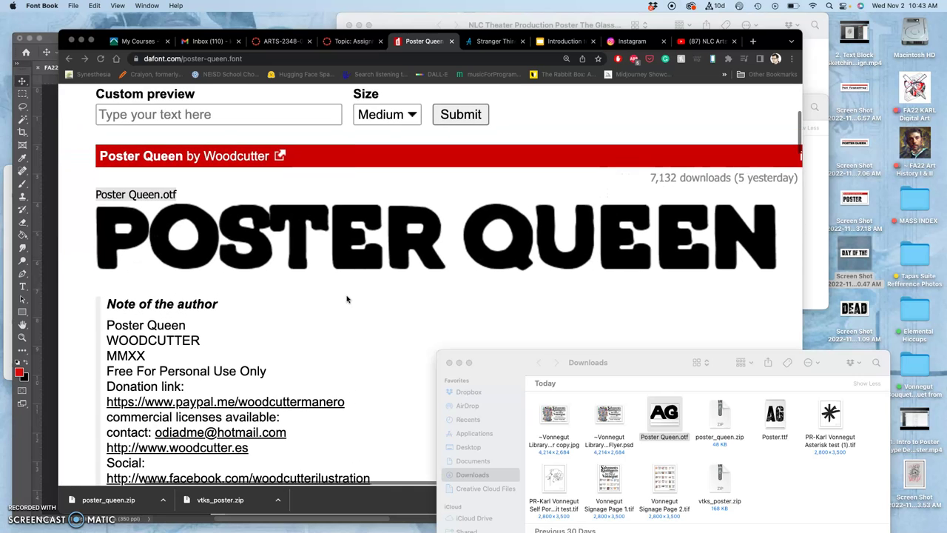
click(345, 296)
click(220, 116)
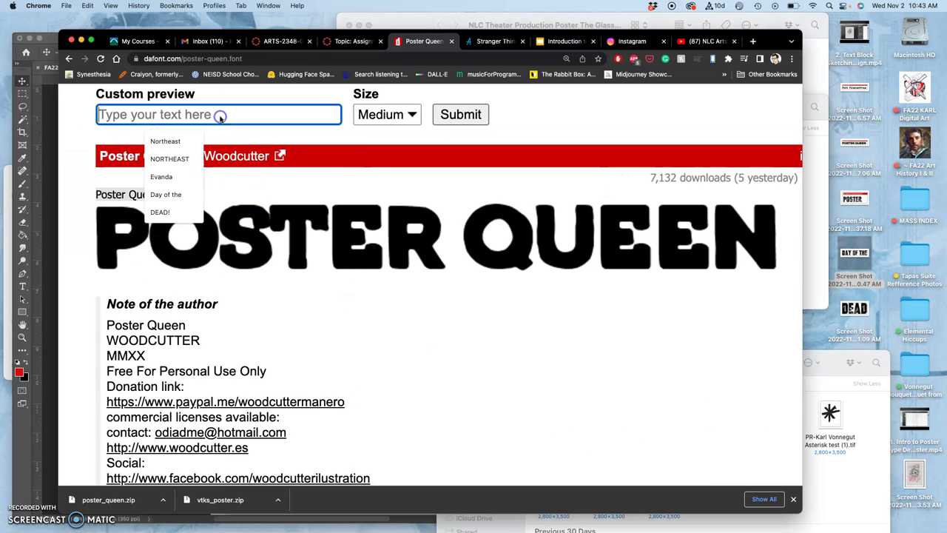
text(Day)
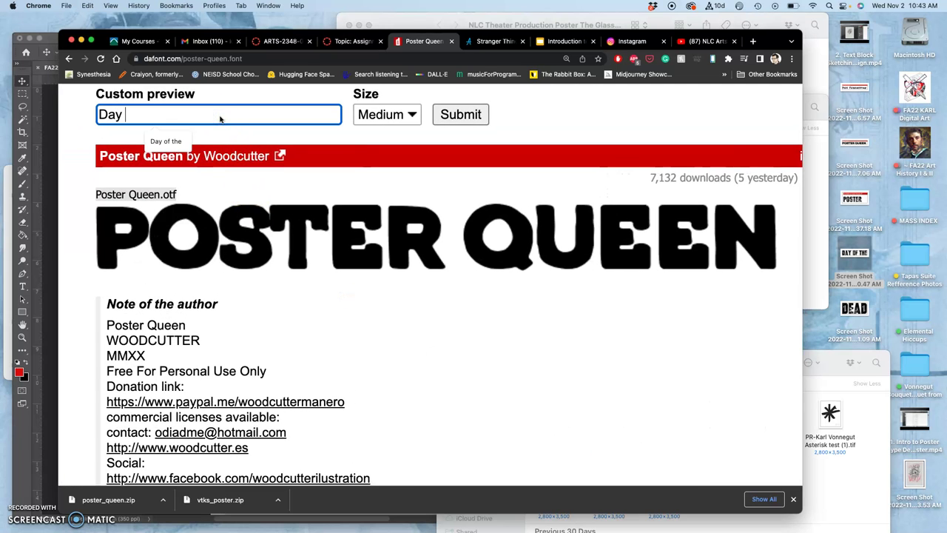
text( of the)
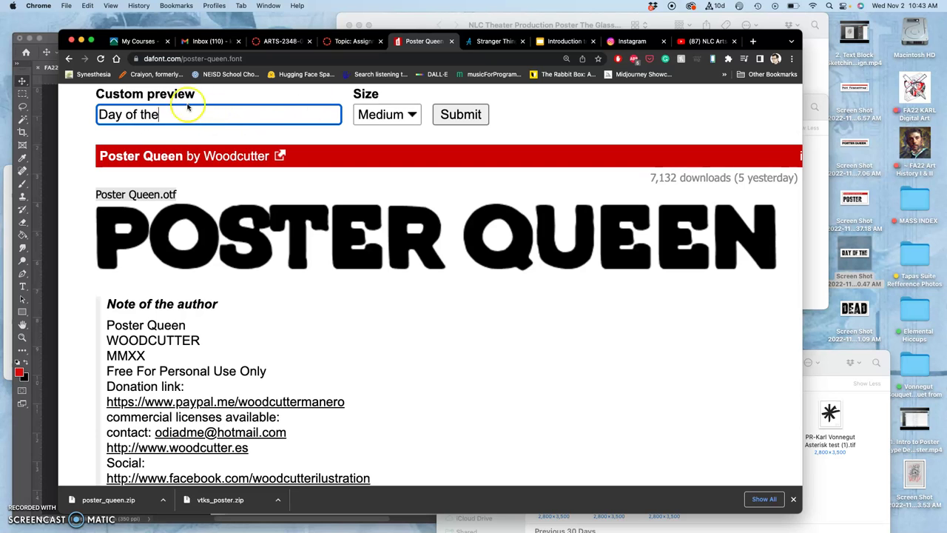
click(455, 113)
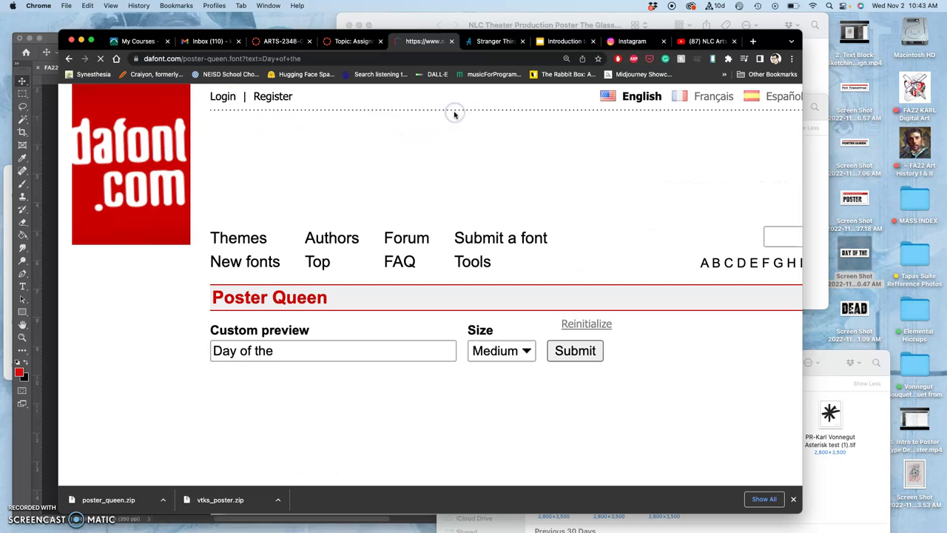
Scroll to the rendered preview, glance at the Photoshop poster, and return to dafont
scroll(457, 236, down, 3)
scroll(459, 232, right, 2)
scroll(451, 321, down, 1)
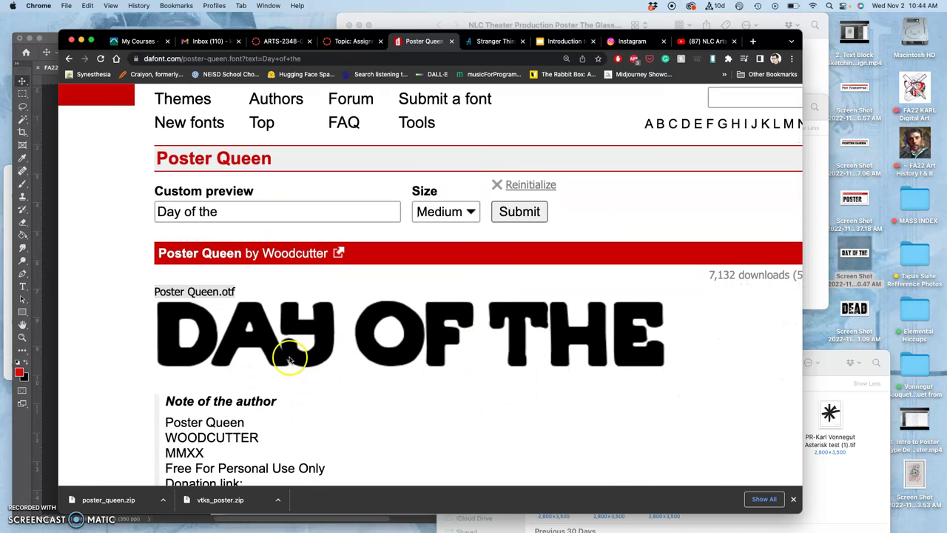
scroll(304, 360, right, 2)
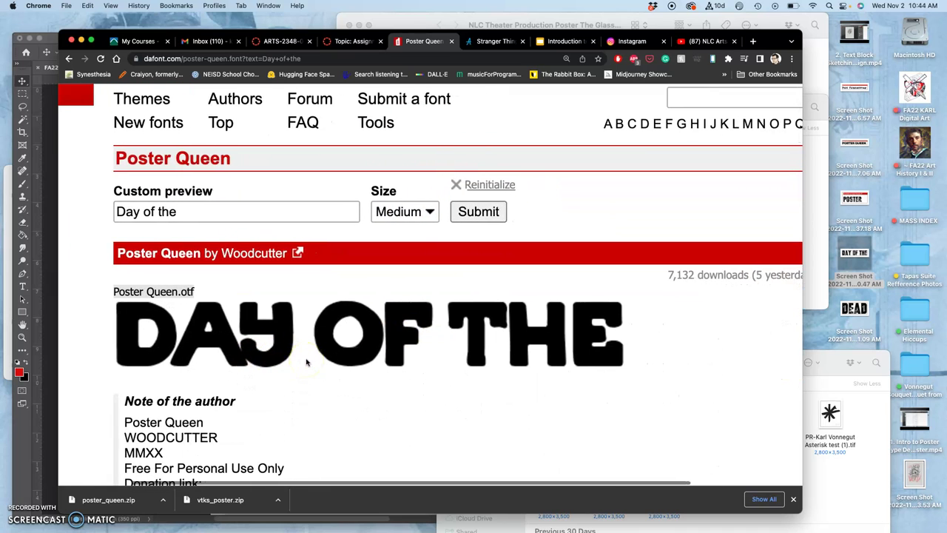
scroll(307, 362, down, 1)
scroll(307, 362, right, 1)
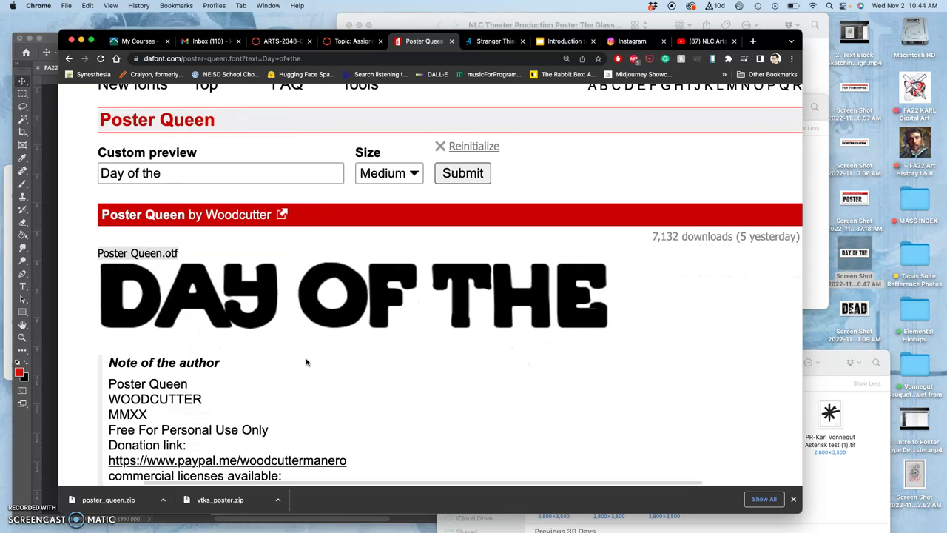
click(48, 313)
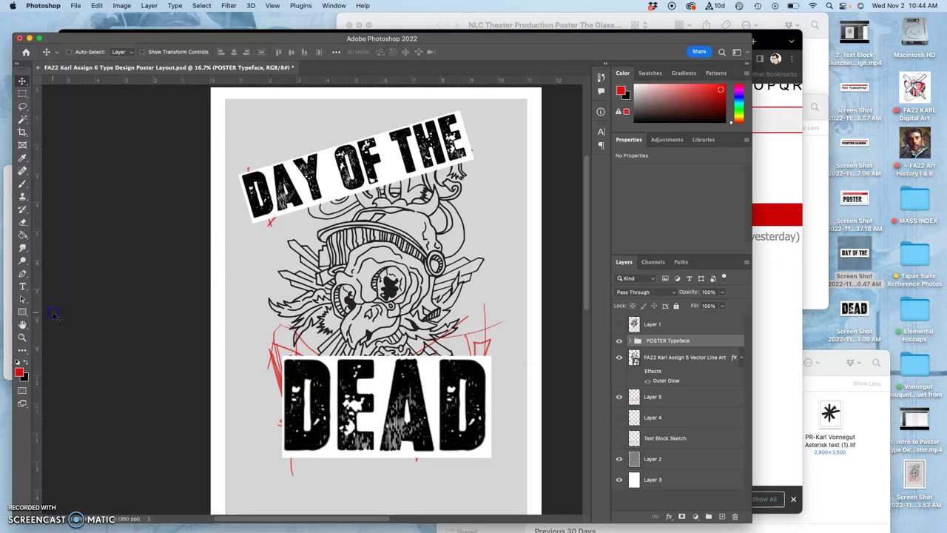
click(771, 170)
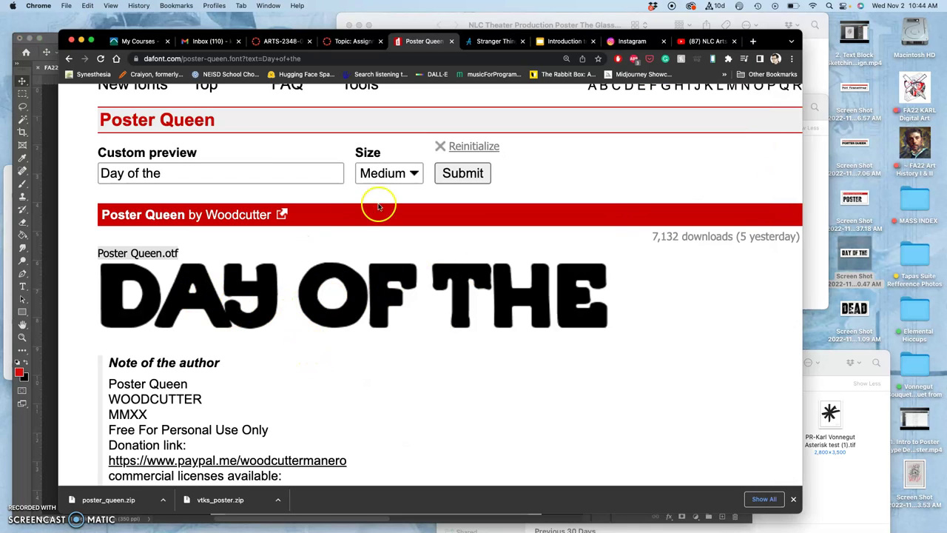
Try the Large preview size, then settle back on Medium for the Poster Queen preview
click(412, 176)
click(393, 195)
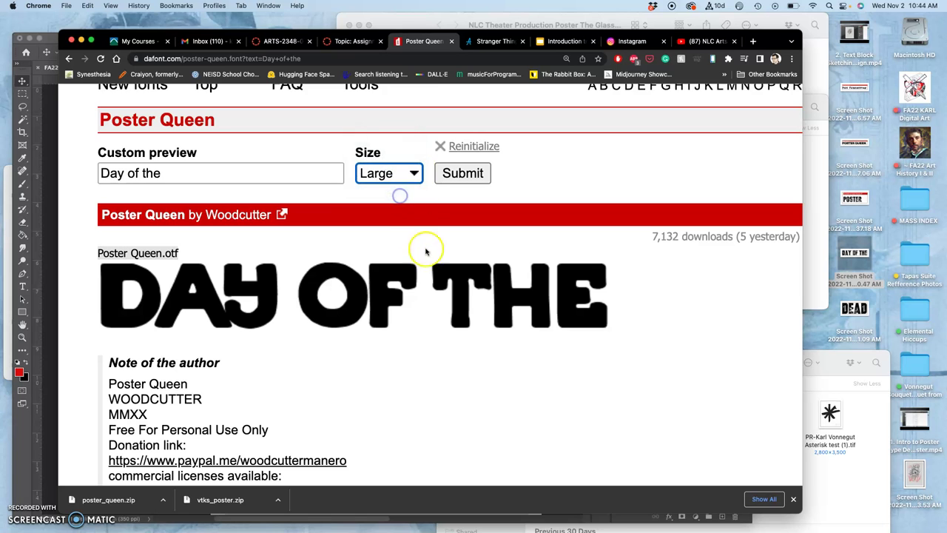
click(466, 176)
scroll(462, 282, down, 4)
scroll(462, 281, right, 4)
key(super+minus)
key(super+minus)
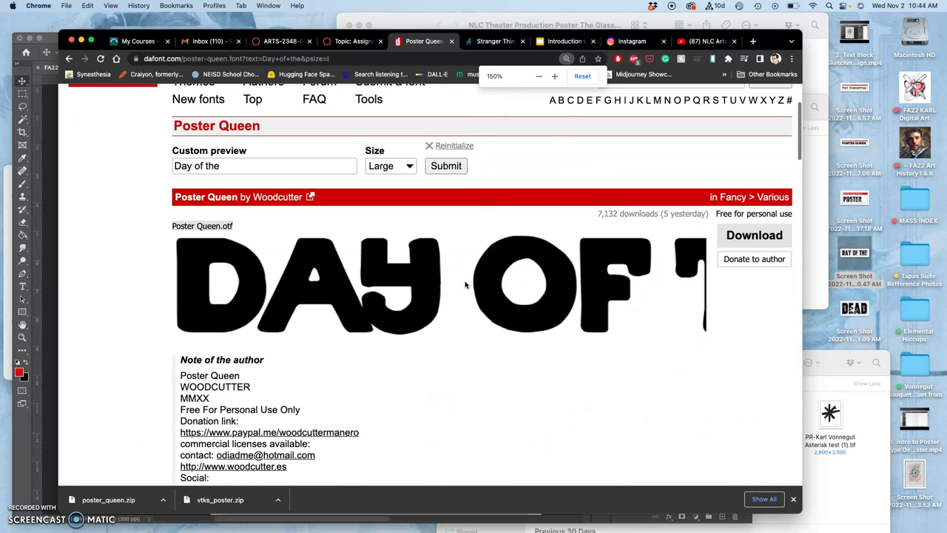
click(410, 168)
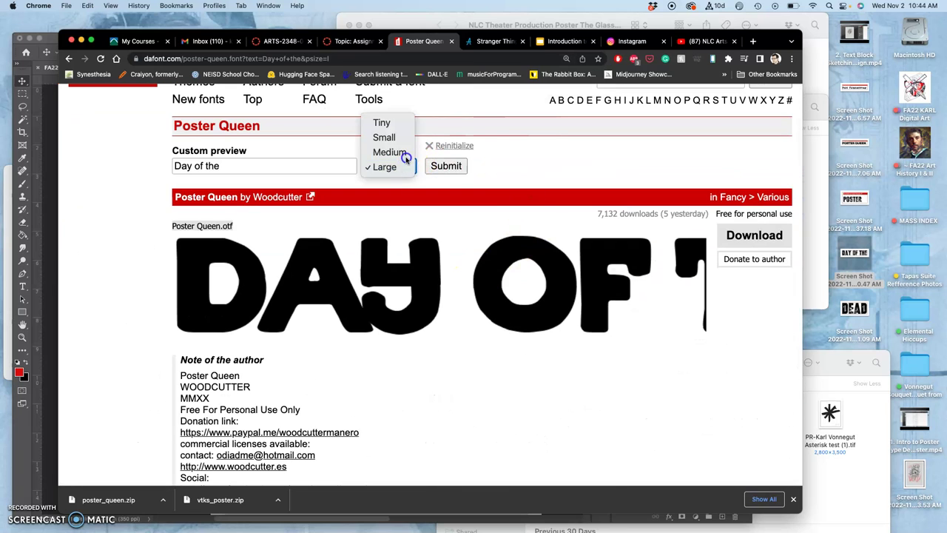
click(389, 152)
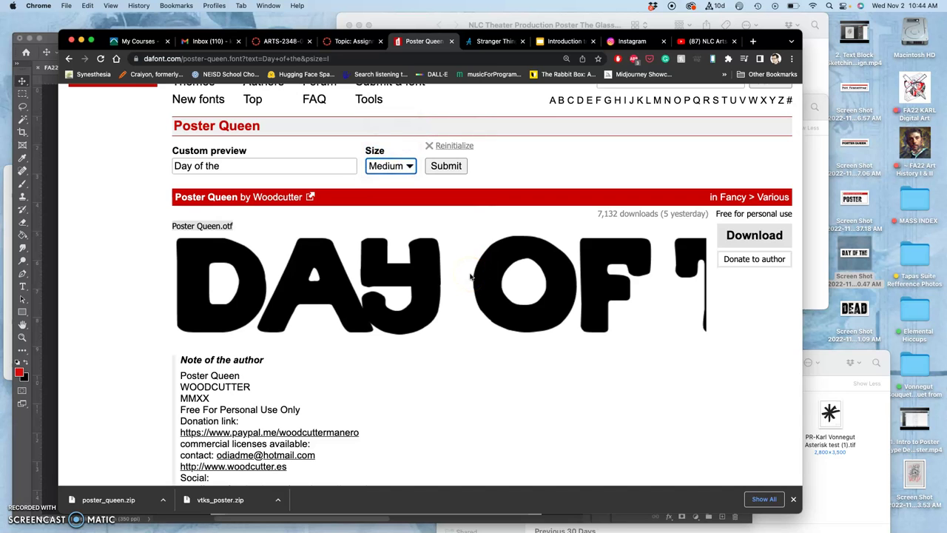
click(446, 166)
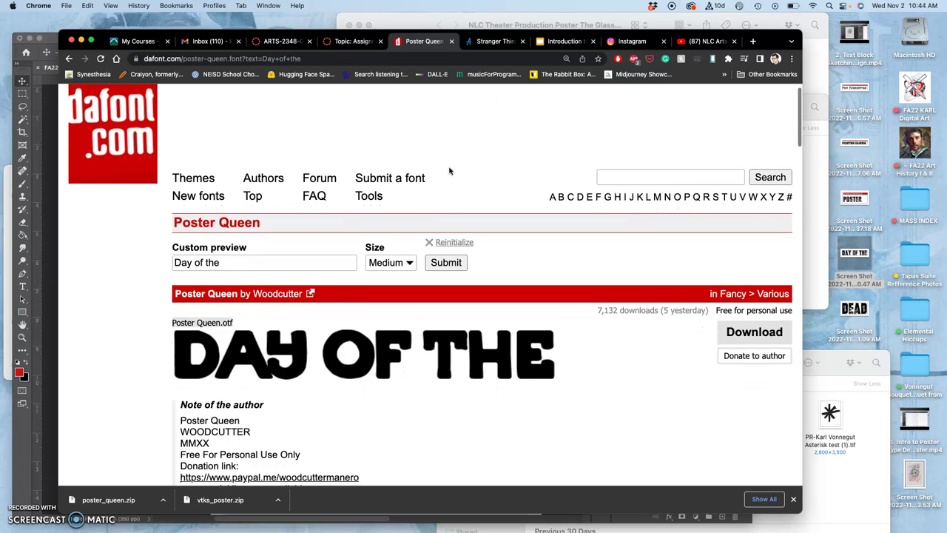
Zoom the page to 200%, screenshot the DAY OF THE preview, and return to Photoshop
key(super+plus)
key(super+plus)
scroll(449, 171, down, 1)
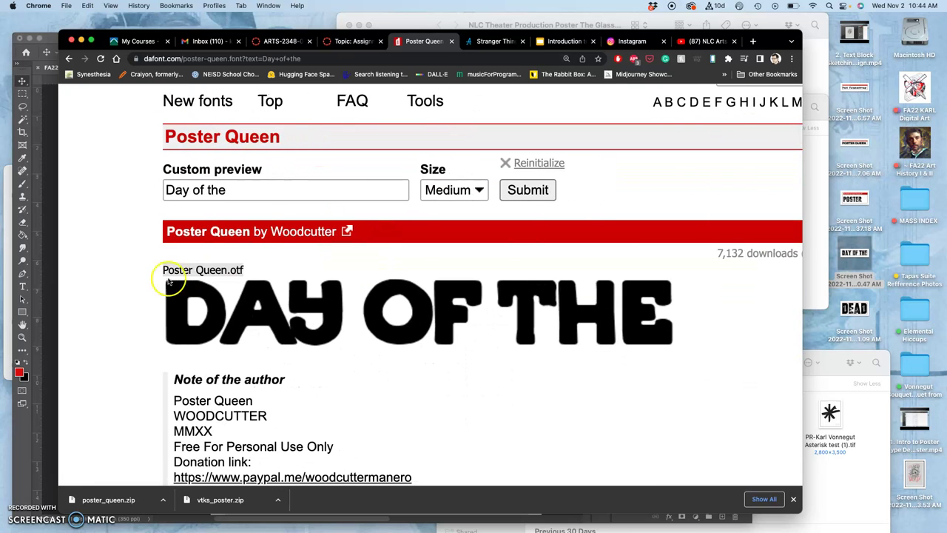
drag(161, 279, 676, 356)
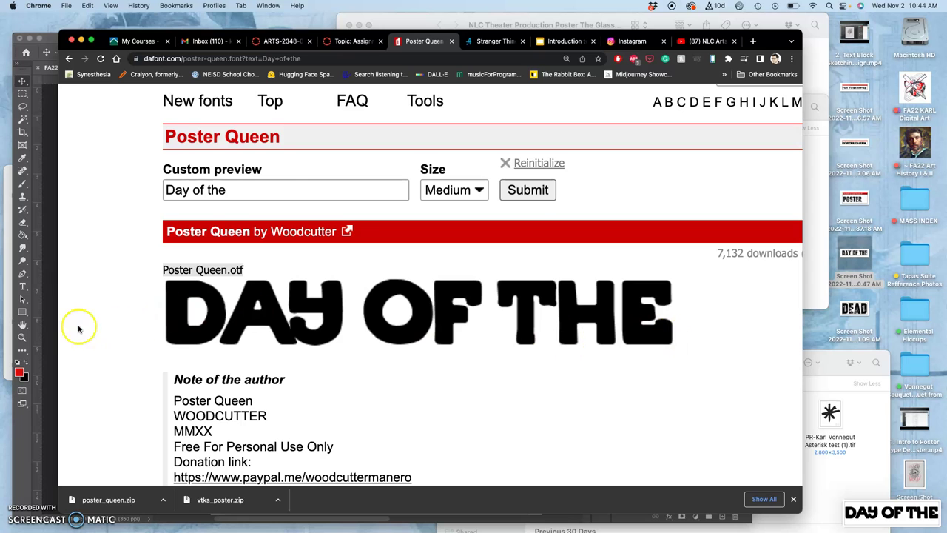
click(51, 314)
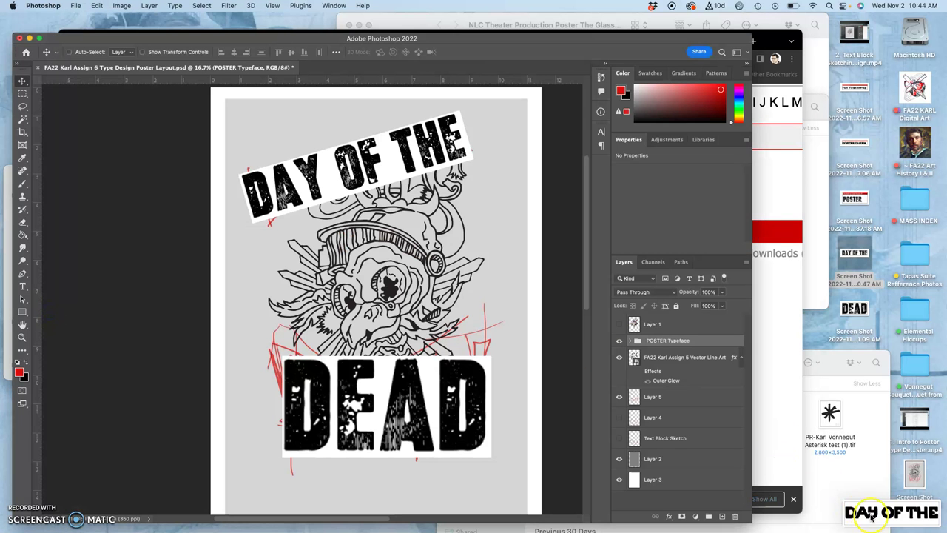
Drop the Poster Queen screenshot on the poster, rotate it about -15.4°, narrow it, and move it onto the top banner
drag(861, 511, 358, 319)
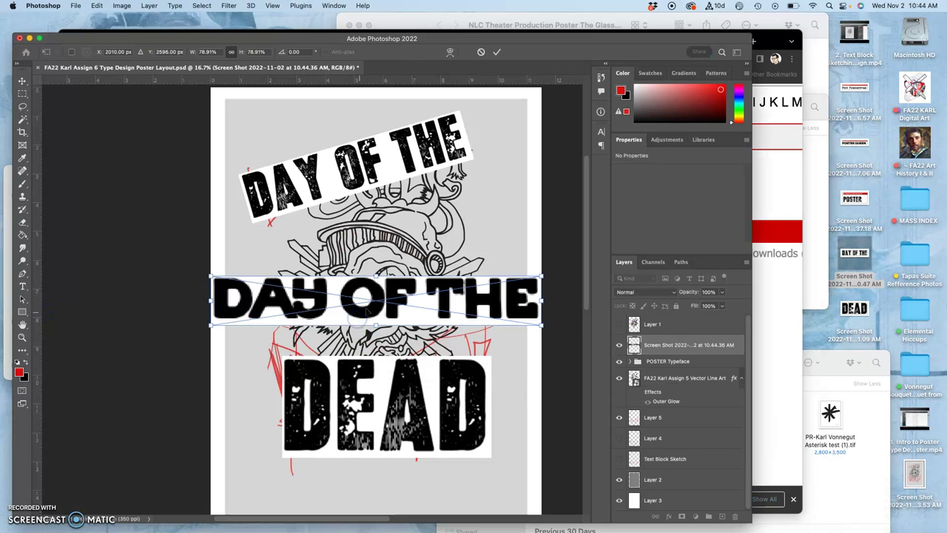
drag(549, 271, 515, 236)
drag(477, 270, 464, 136)
click(527, 117)
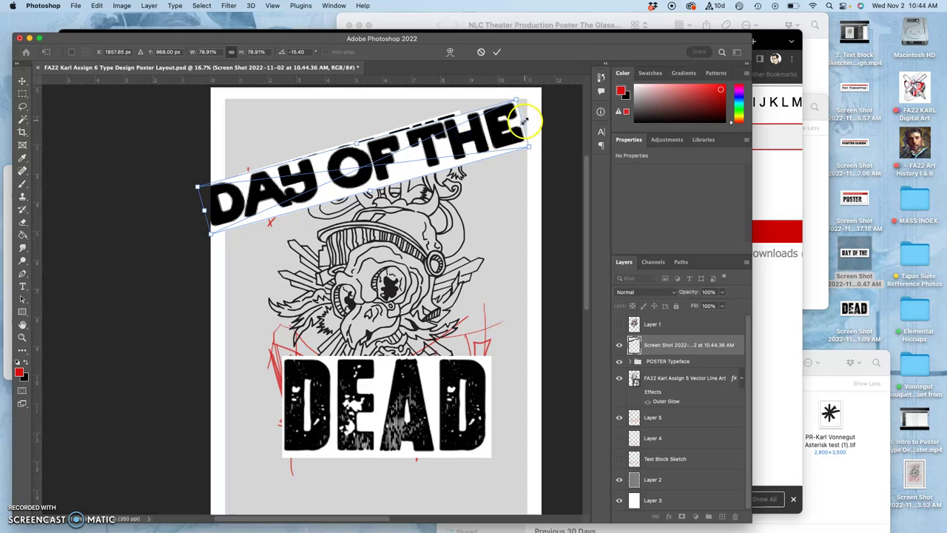
drag(523, 123, 414, 117)
drag(409, 157, 446, 139)
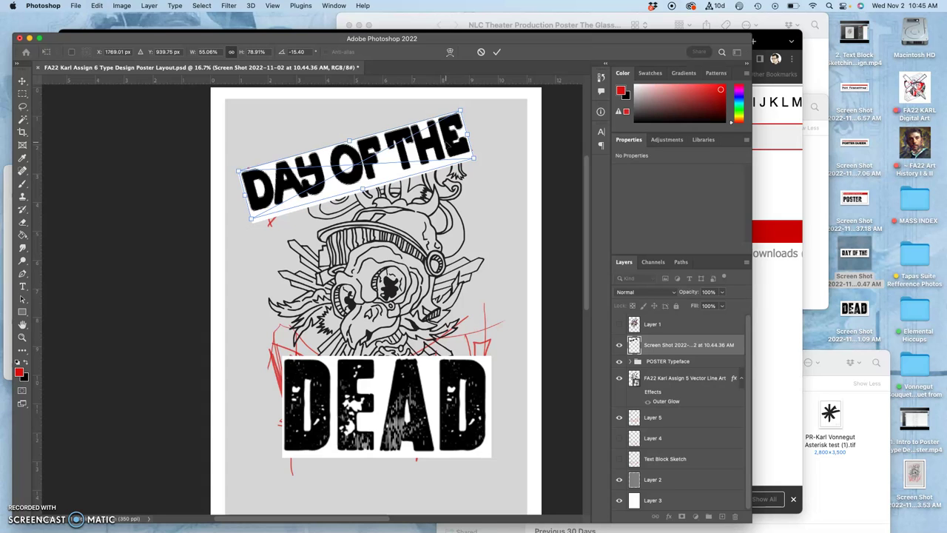
Warp the DAY OF THE text into an arch, pulling the DAY end down and the THE end in
right_click(370, 172)
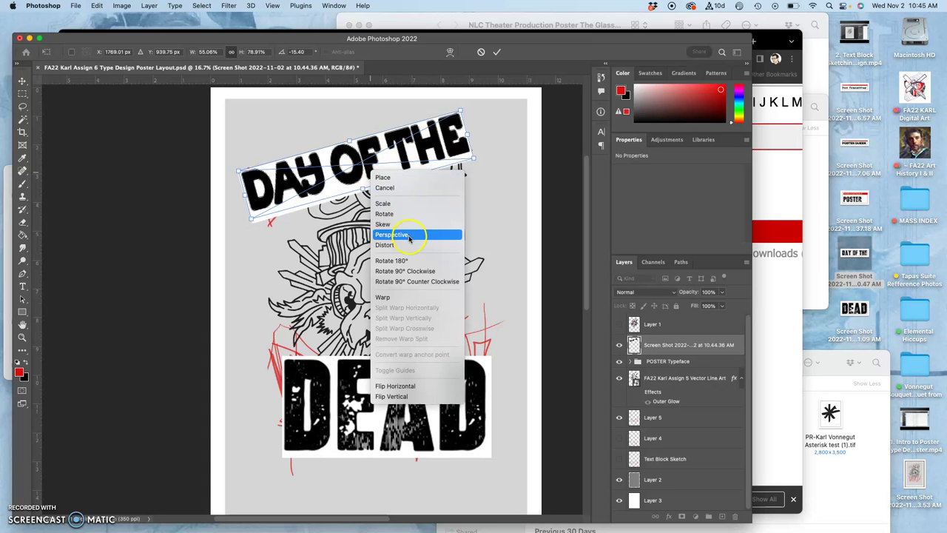
click(408, 299)
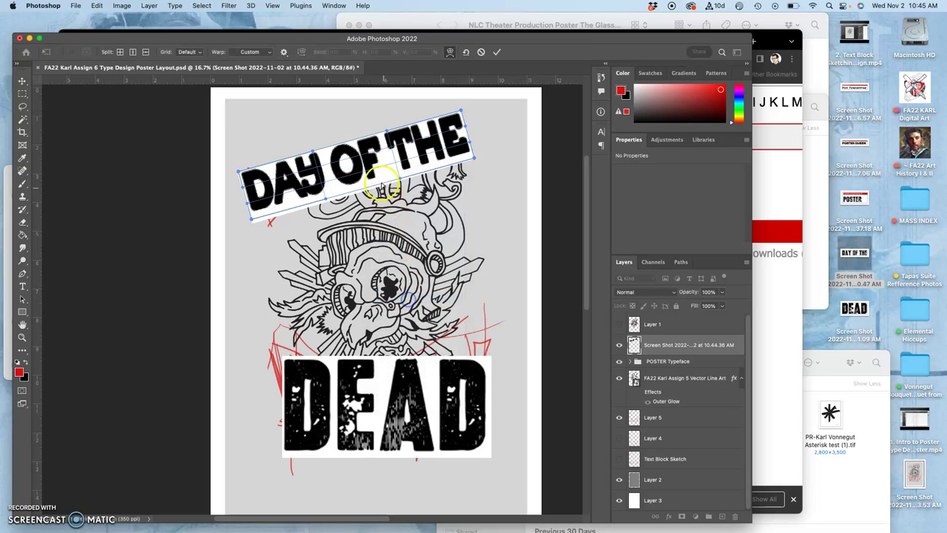
drag(343, 148, 338, 129)
click(362, 179)
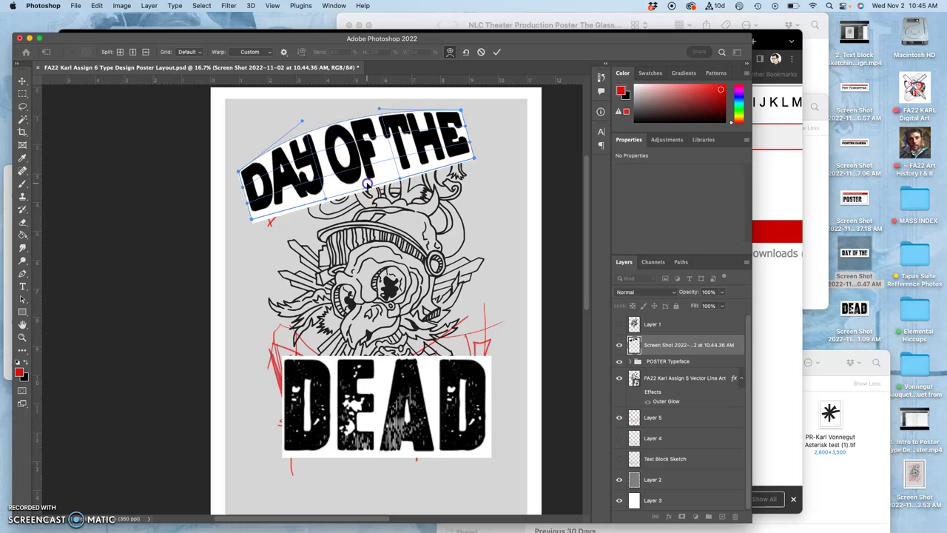
drag(366, 182, 358, 169)
drag(469, 152, 460, 130)
click(262, 199)
drag(256, 211, 259, 218)
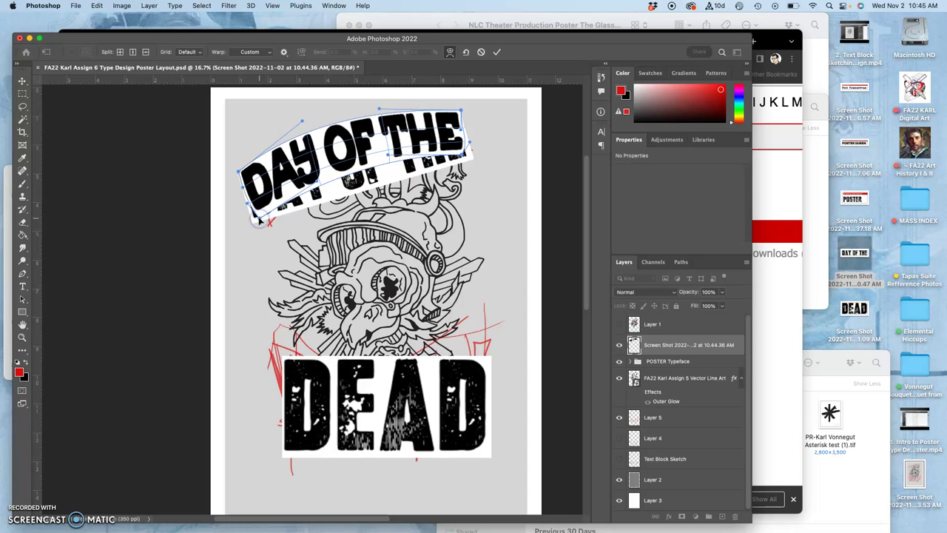
key(Return)
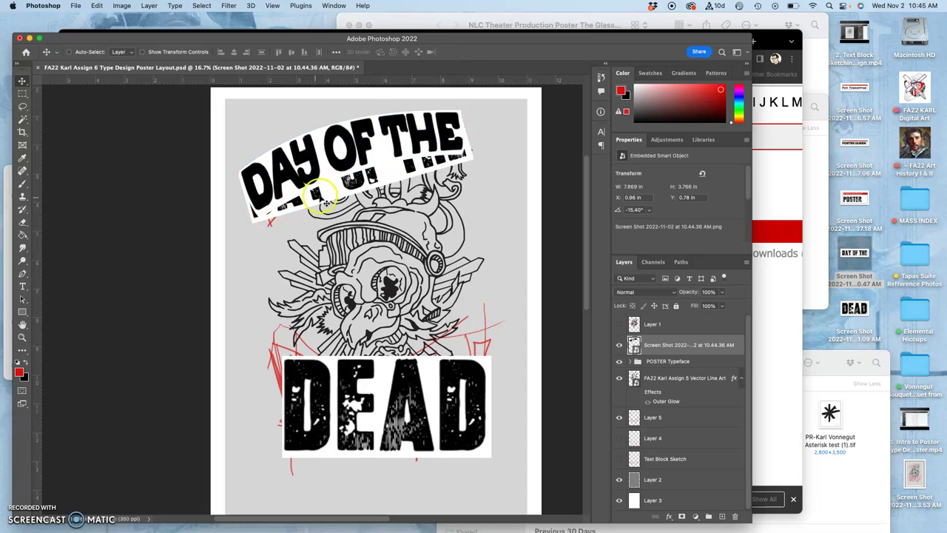
Adjust the text's perspective from the right corner and shift it down and right
right_click(355, 152)
click(356, 155)
key(super+t)
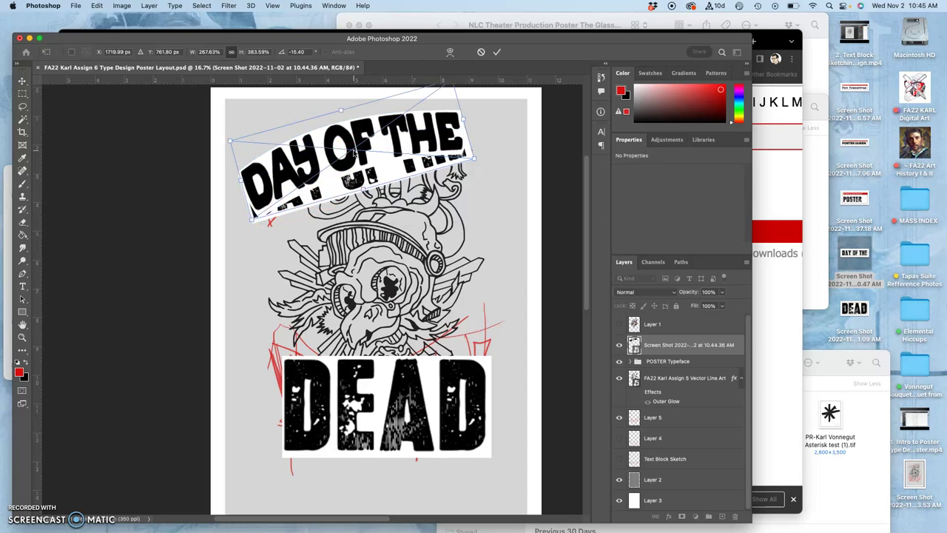
right_click(356, 148)
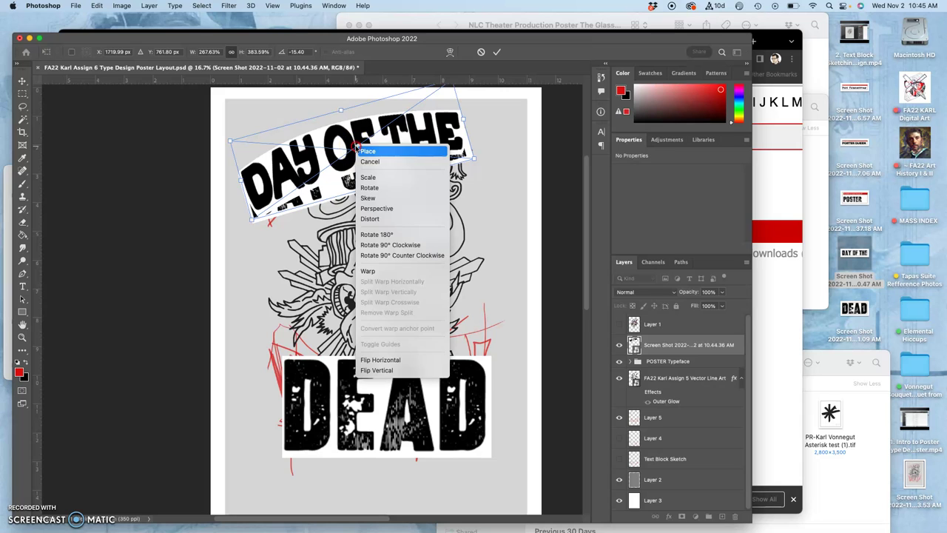
click(378, 209)
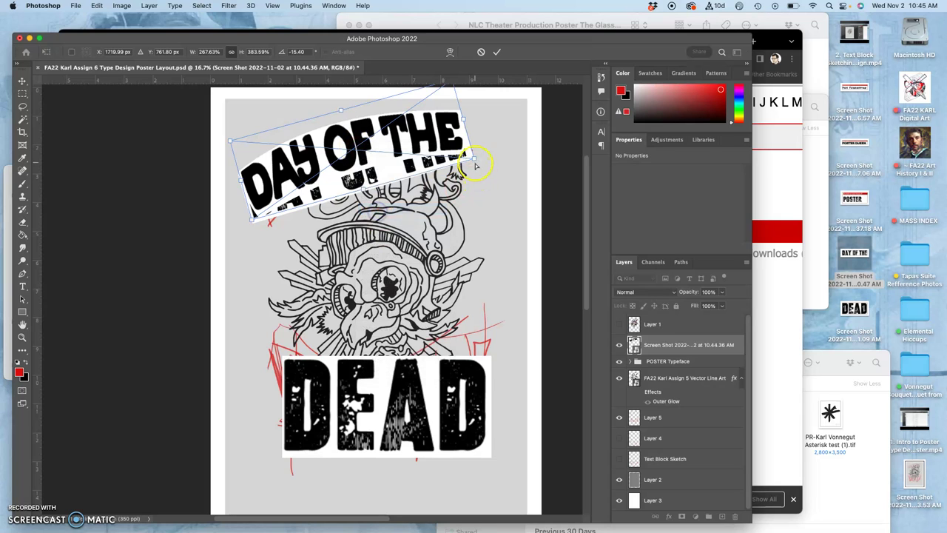
mouse_move(474, 158)
mouse_down()
mouse_move(507, 141)
mouse_move(460, 163)
mouse_move(507, 131)
mouse_move(480, 138)
mouse_move(476, 156)
mouse_move(472, 145)
mouse_up()
drag(399, 132, 415, 153)
key(Return)
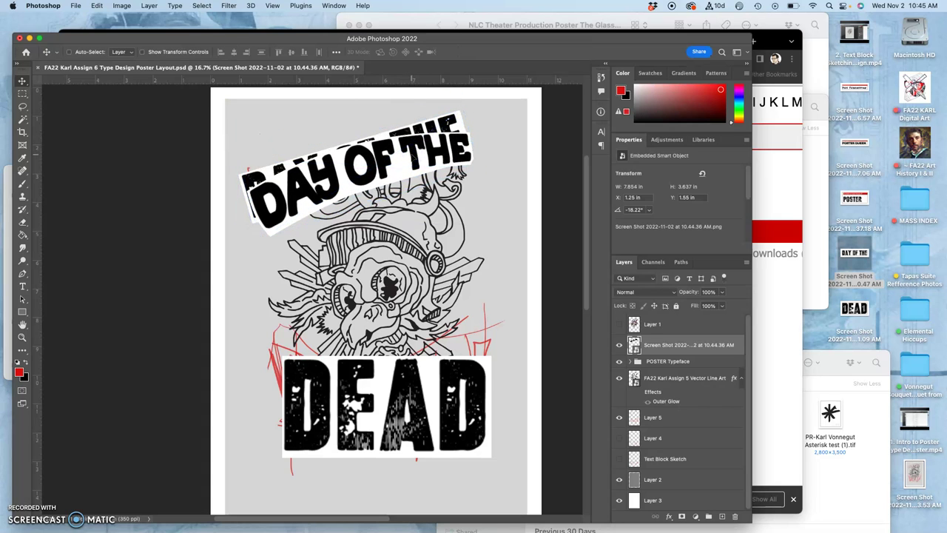
Hide the POSTER Typeface group and settle DAY OF THE over the sketched banner
click(619, 345)
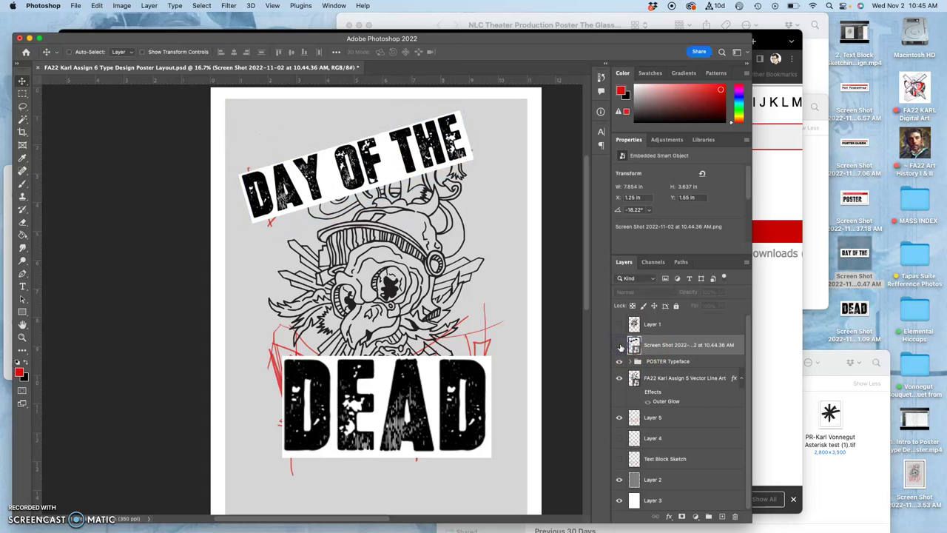
click(620, 360)
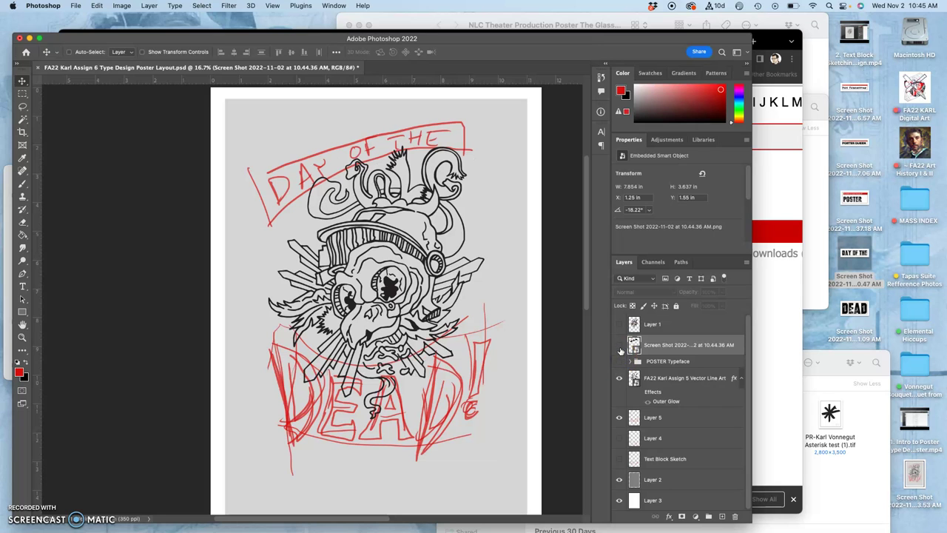
click(620, 345)
click(620, 345)
click(620, 345)
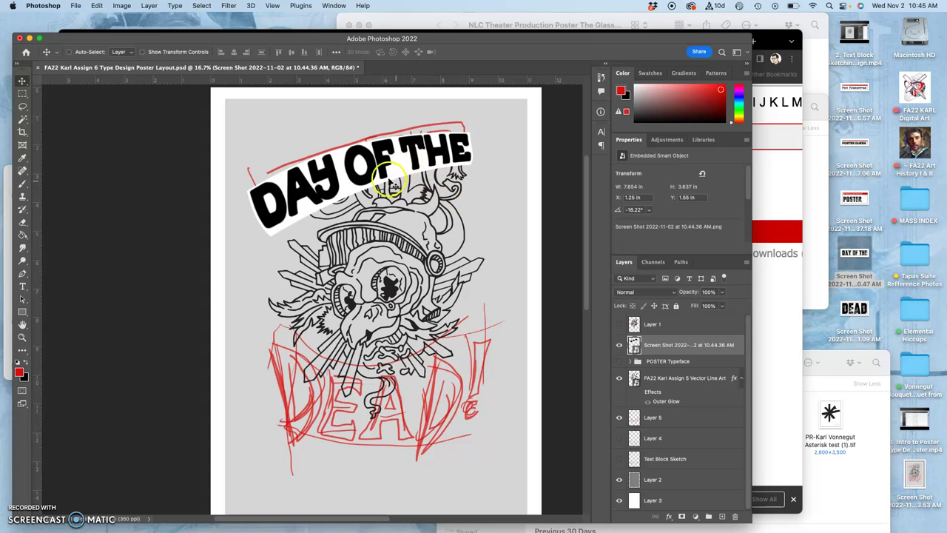
mouse_move(366, 153)
mouse_down()
mouse_move(398, 229)
mouse_move(375, 154)
mouse_move(370, 163)
mouse_move(375, 152)
mouse_up()
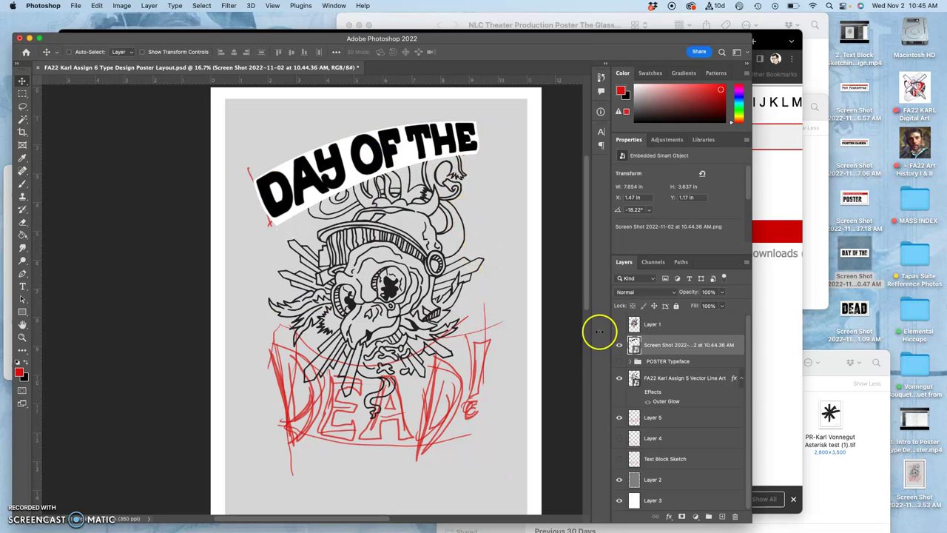
Preview the text 'DEAD!' on the Poster Queen font page on dafont.com
click(772, 318)
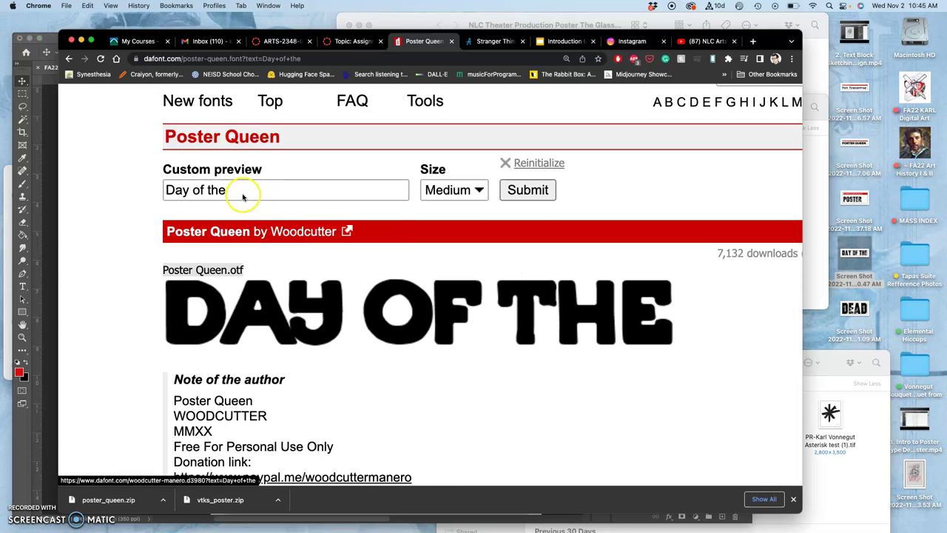
drag(239, 192, 142, 187)
text(DEAD!)
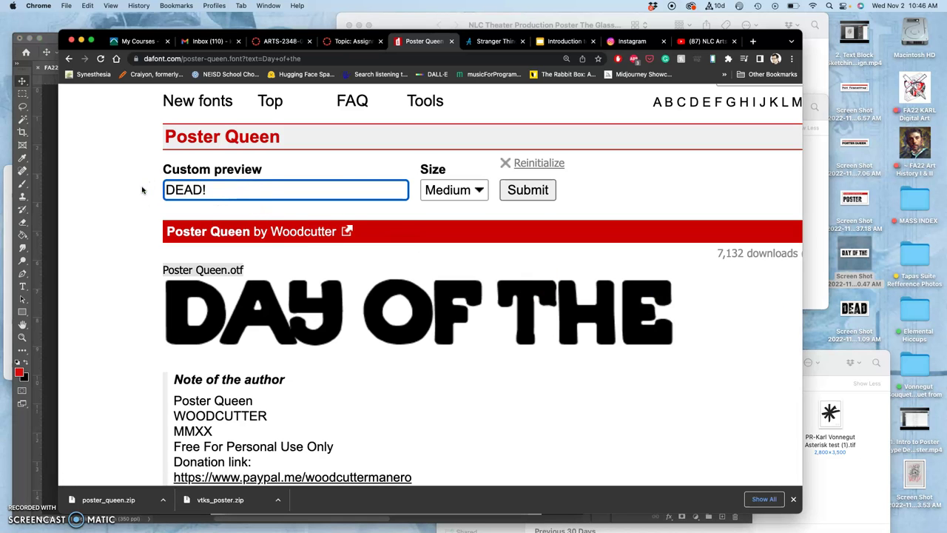
click(520, 190)
Screenshot the DEAD! Poster Queen preview and return to the Photoshop poster
scroll(525, 304, down, 5)
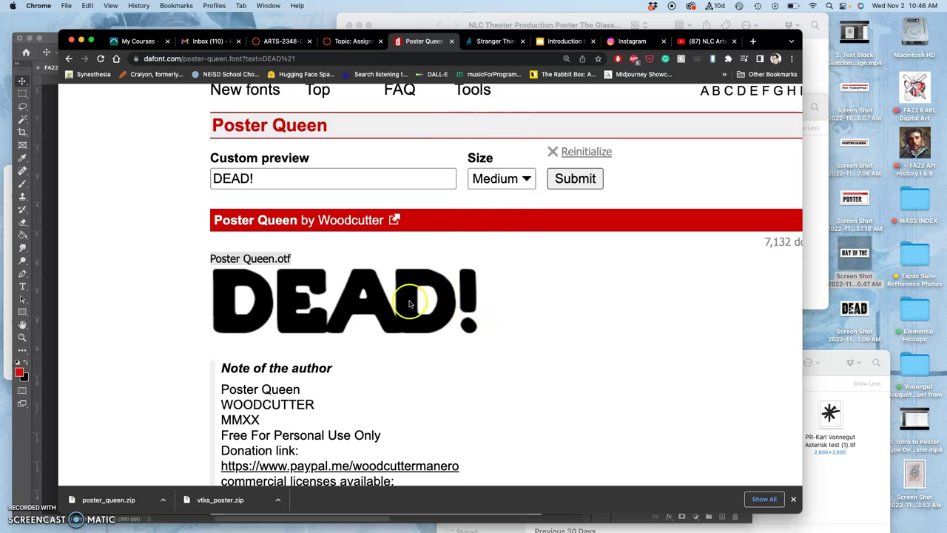
scroll(506, 306, down, 2)
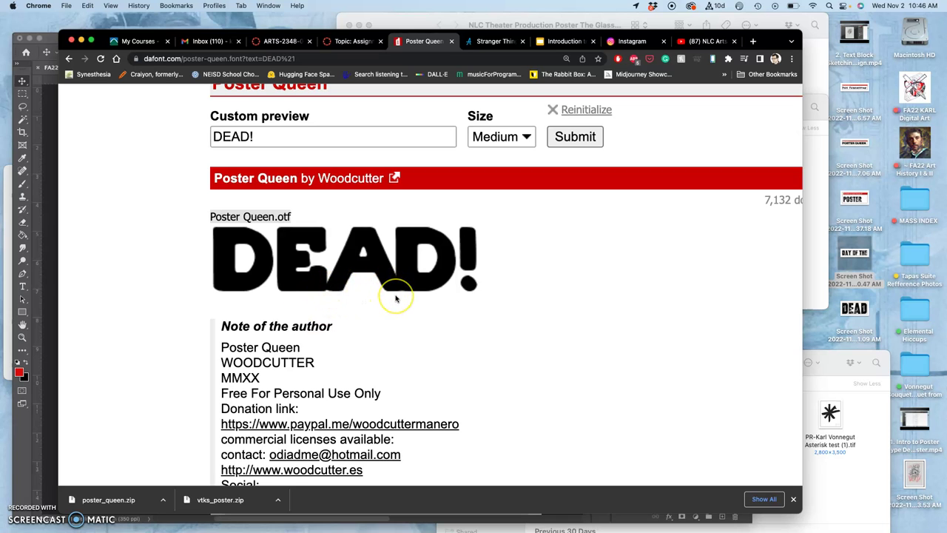
scroll(395, 298, up, 2)
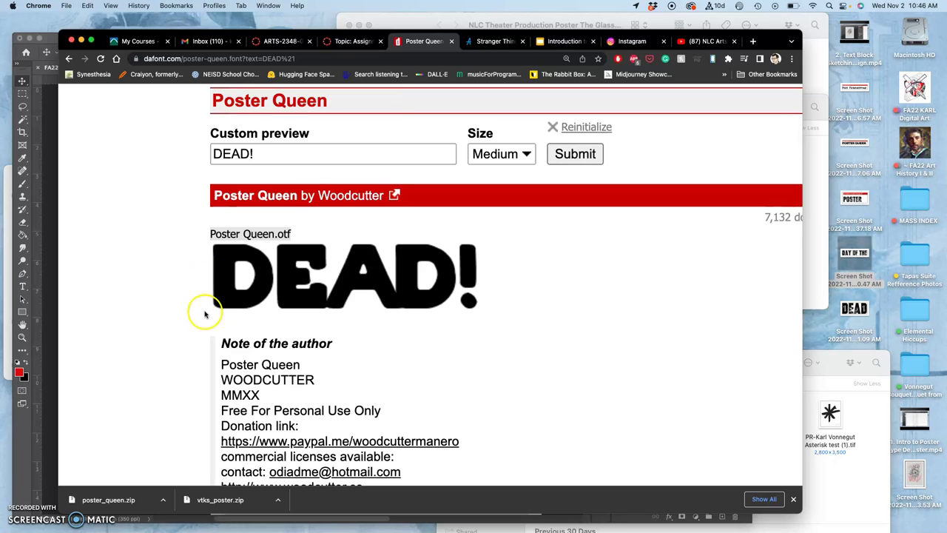
drag(205, 315, 482, 242)
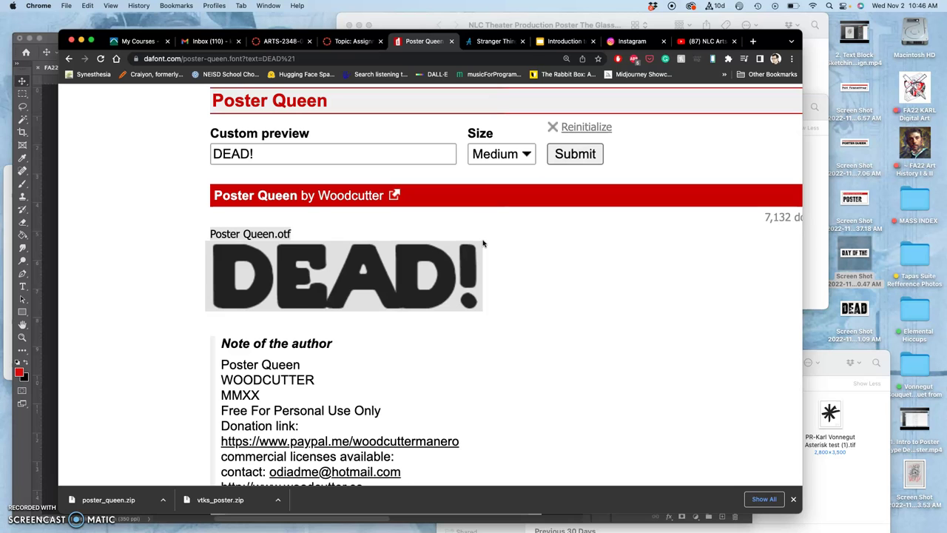
drag(483, 243, 482, 244)
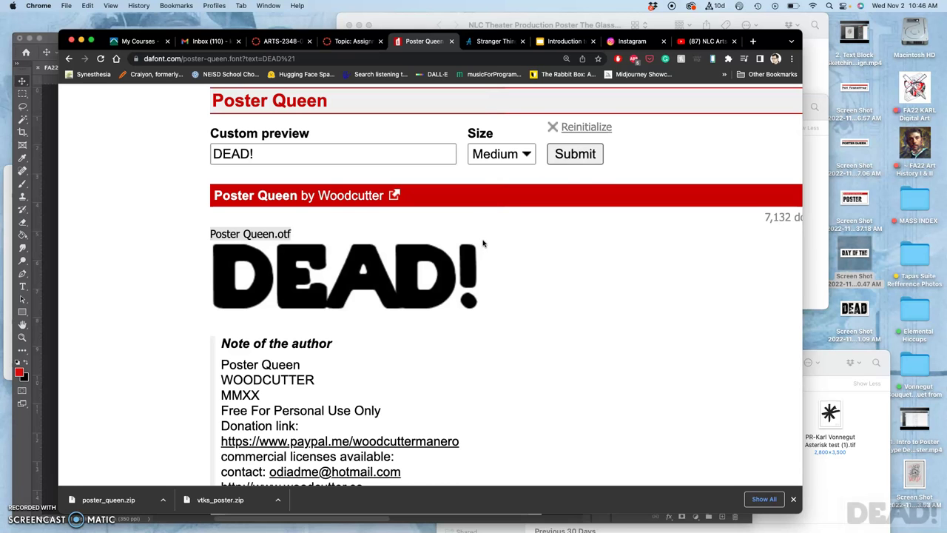
click(46, 111)
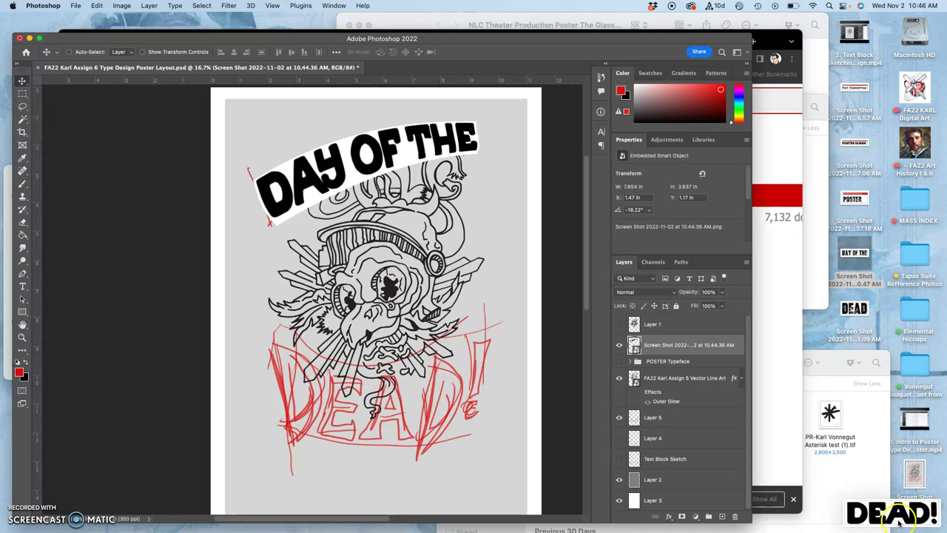
Place the DEAD! screenshot on the poster and distort its bottom corners downward and inward
drag(898, 521, 416, 337)
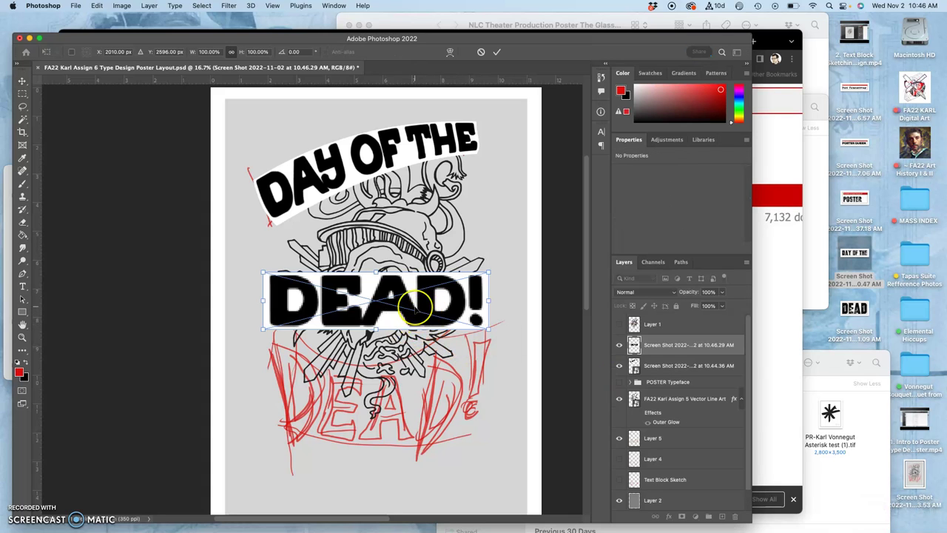
right_click(391, 304)
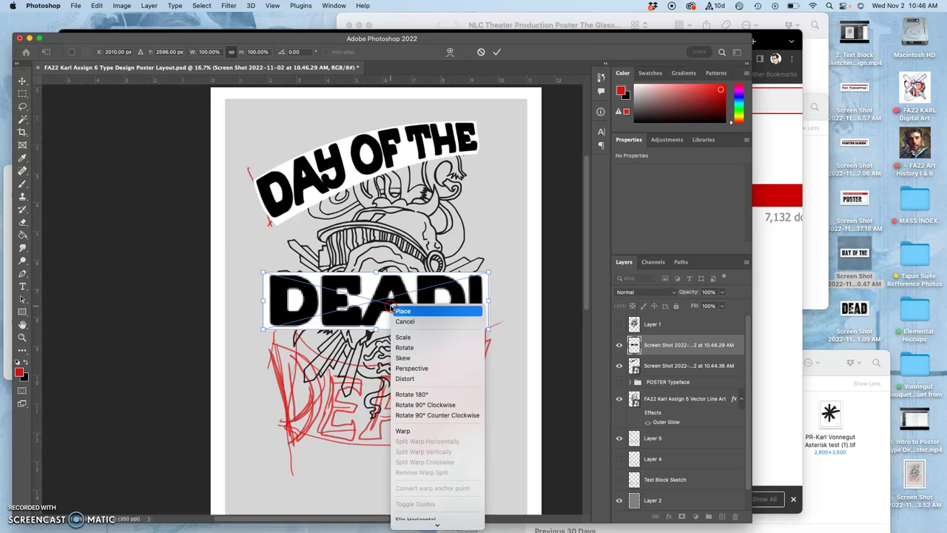
click(412, 380)
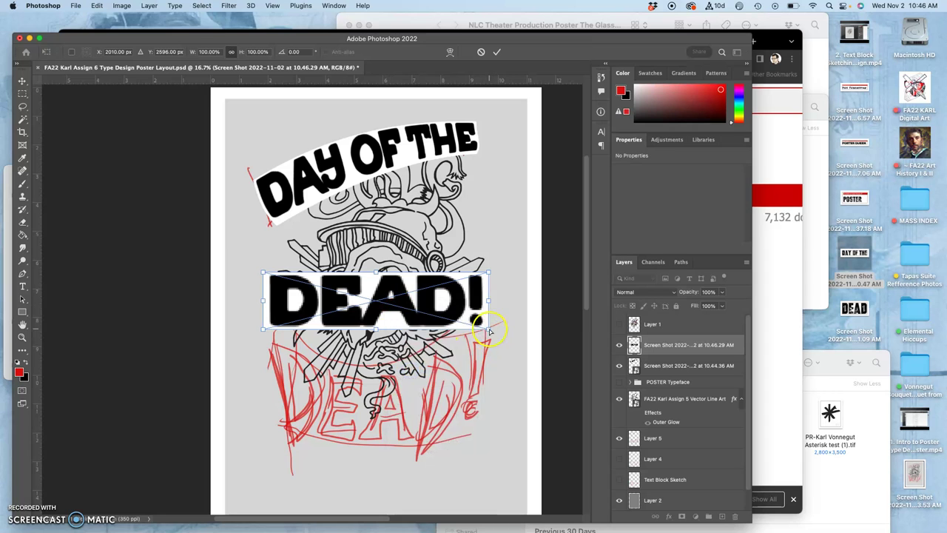
mouse_move(489, 328)
mouse_down()
mouse_move(483, 349)
mouse_move(486, 339)
mouse_up()
key(ctrl+z)
click(428, 333)
right_click(414, 318)
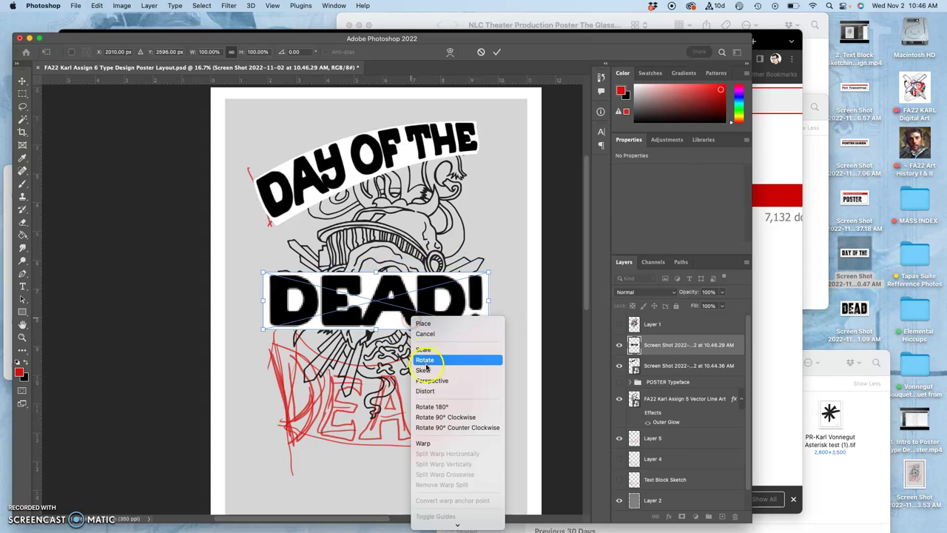
click(426, 393)
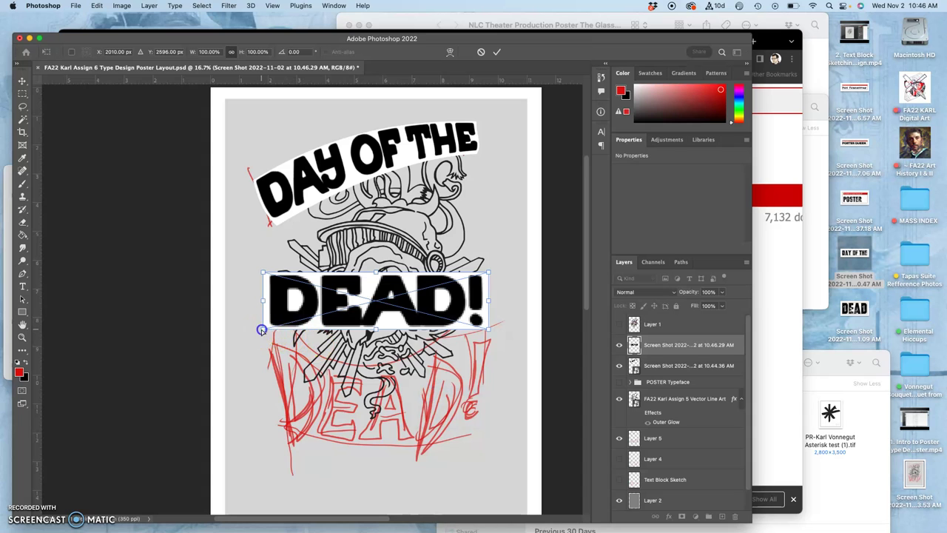
drag(261, 330, 267, 372)
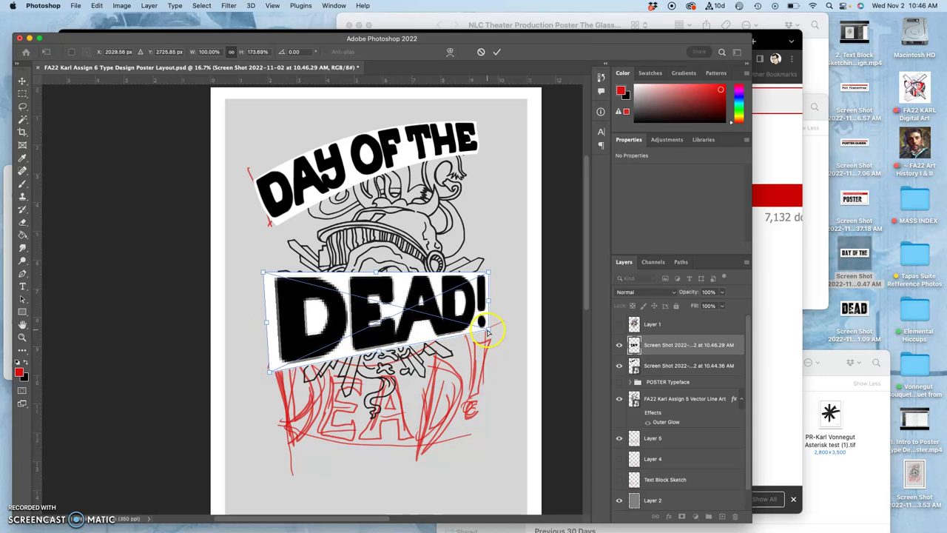
drag(488, 330, 472, 366)
Warp DEAD! into a slight curve, bulging the bottom and raising the top-right, then commit
right_click(400, 304)
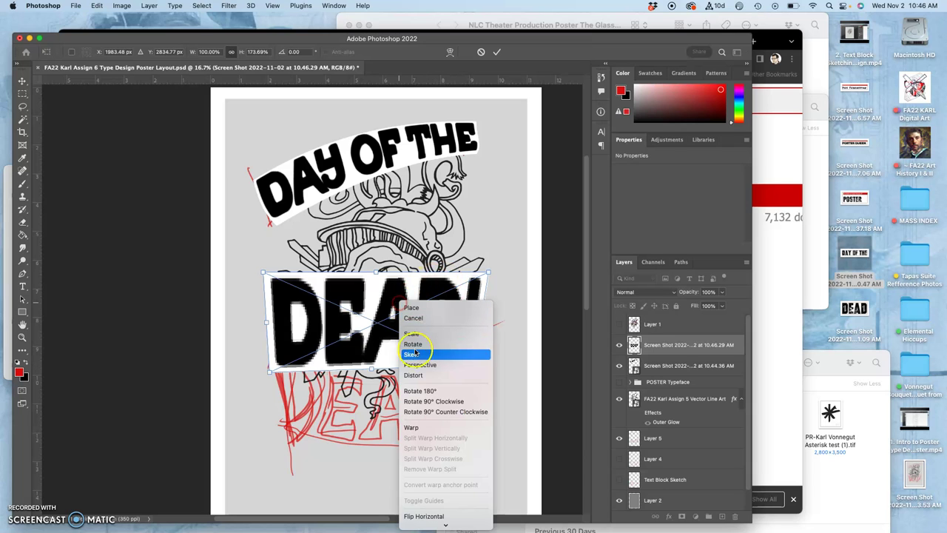
click(412, 427)
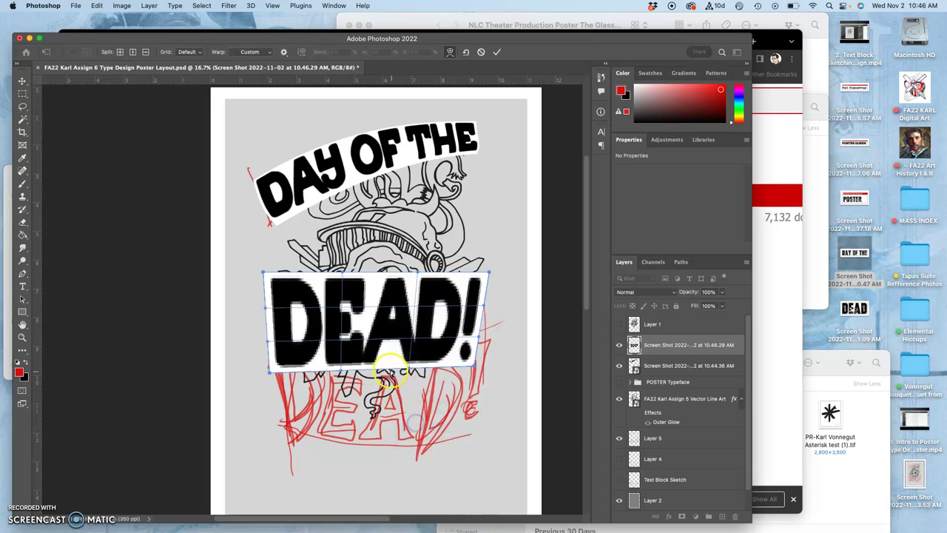
drag(383, 355, 384, 366)
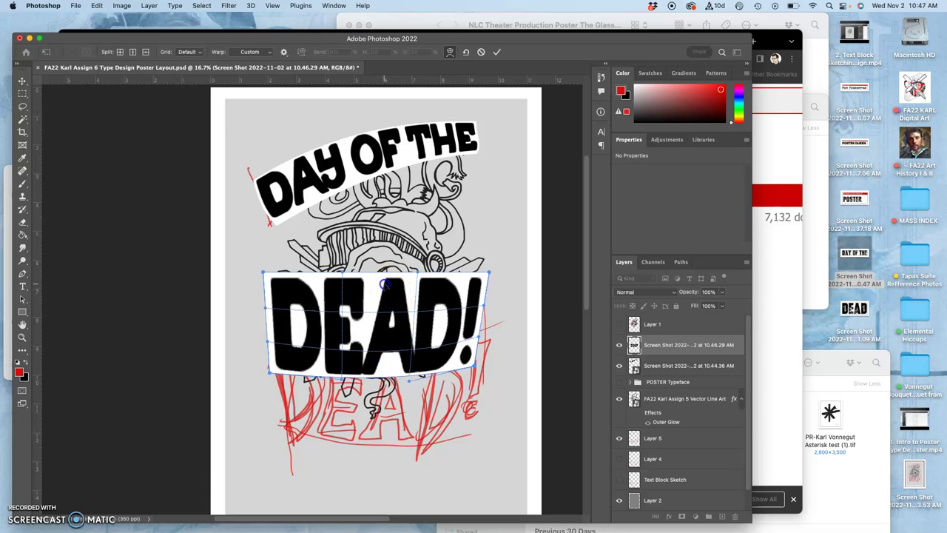
drag(384, 284, 382, 304)
drag(488, 271, 499, 252)
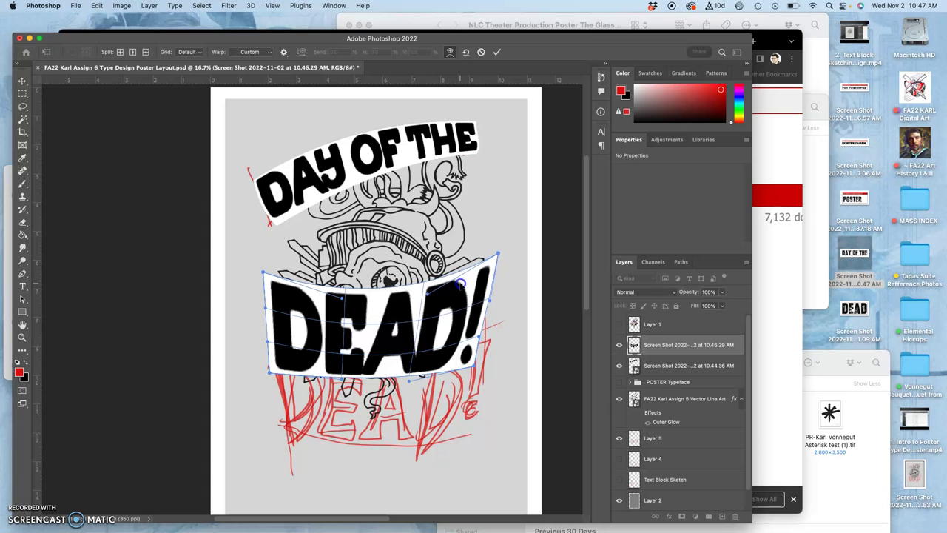
click(418, 305)
mouse_move(418, 303)
mouse_down()
mouse_move(396, 307)
mouse_move(407, 307)
mouse_up()
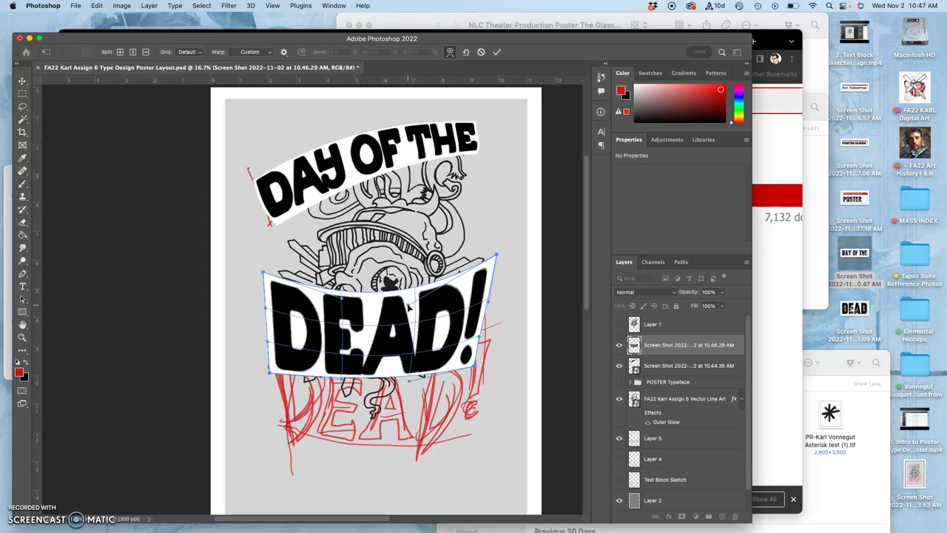
key(Return)
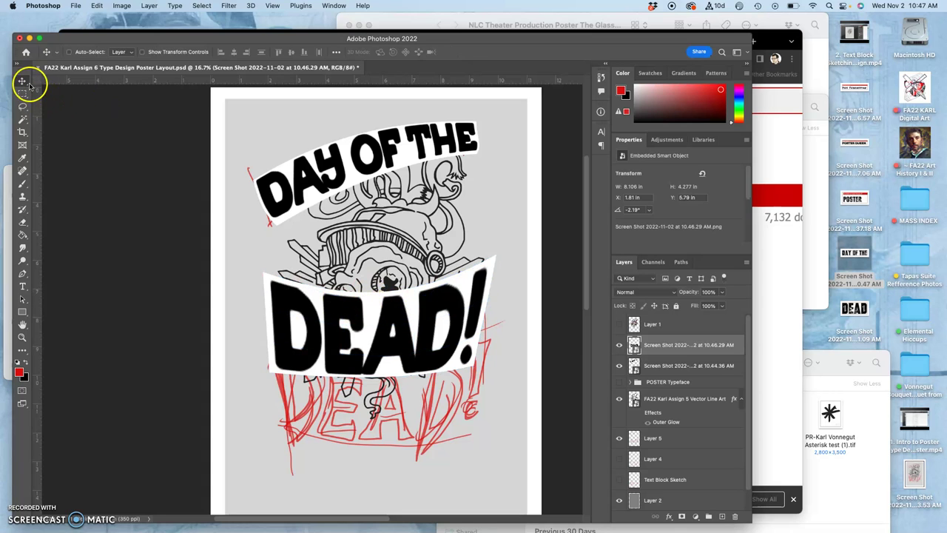
Move the DEAD! lettering down over the red sketched lettering
click(424, 312)
drag(425, 313, 427, 390)
click(363, 296)
click(383, 369)
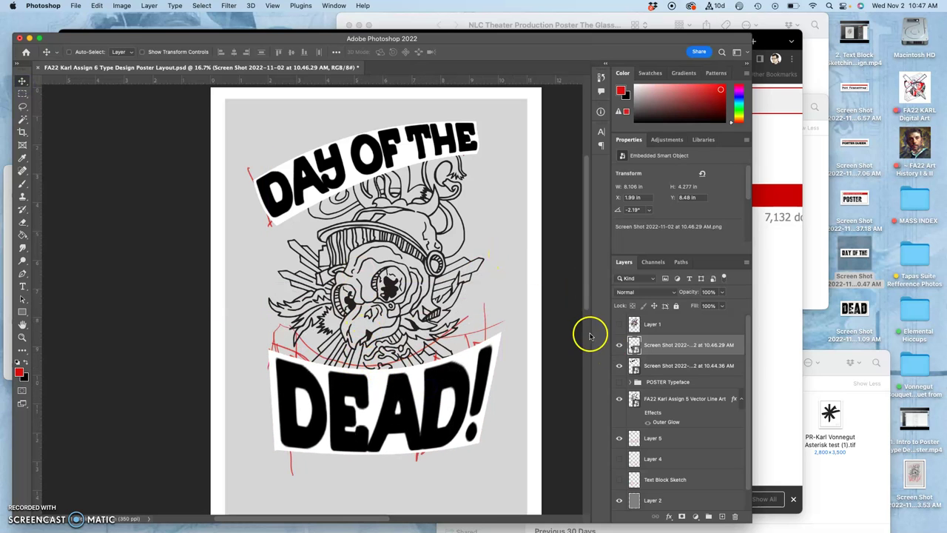
Group both lettering screenshots into a group named 'Poster Queen Typeface'
shift+click(689, 365)
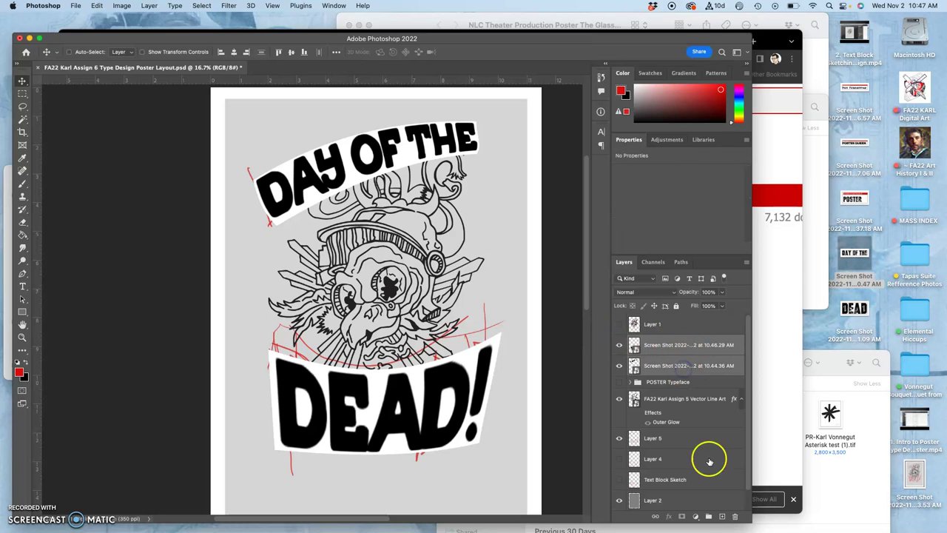
click(709, 514)
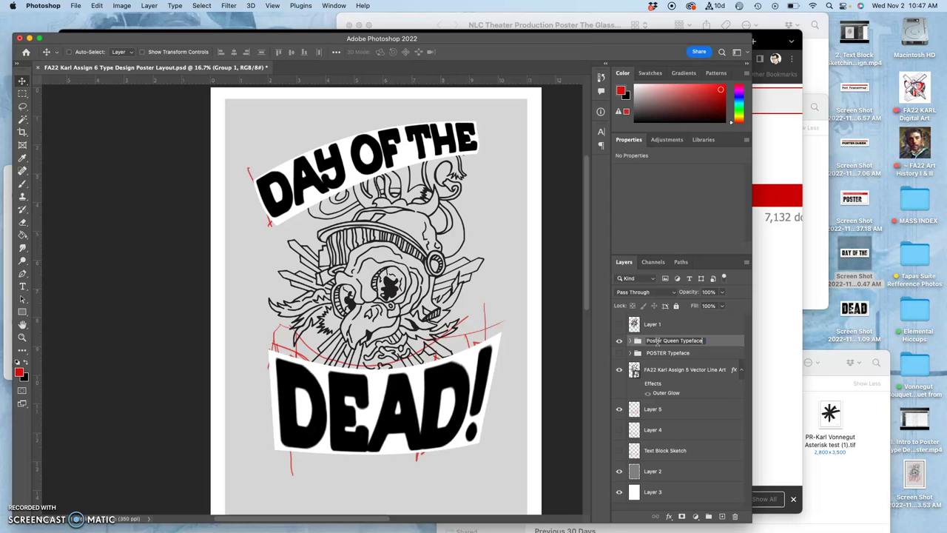
click(712, 343)
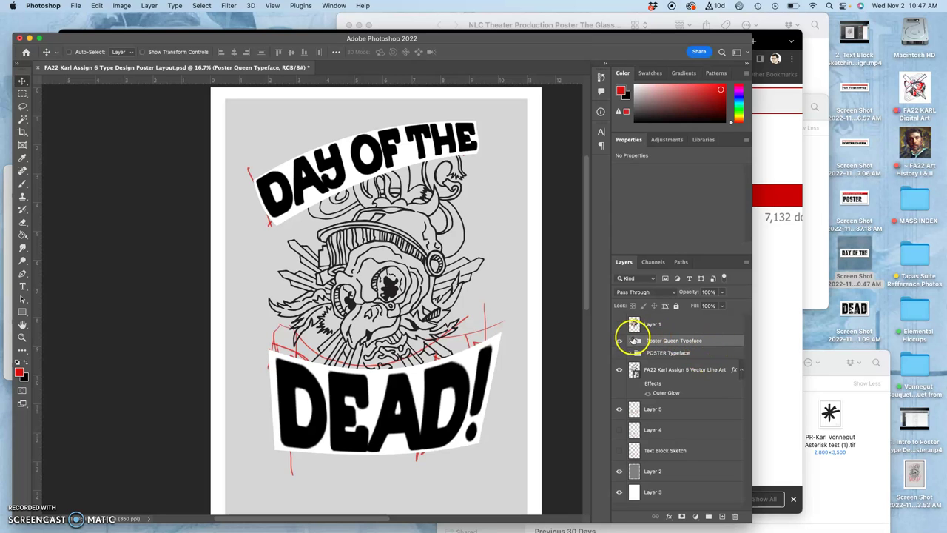
Hide the Poster Queen Typeface group and show the POSTER Typeface lettering instead
click(620, 341)
click(619, 341)
click(620, 342)
click(620, 353)
click(620, 353)
click(620, 353)
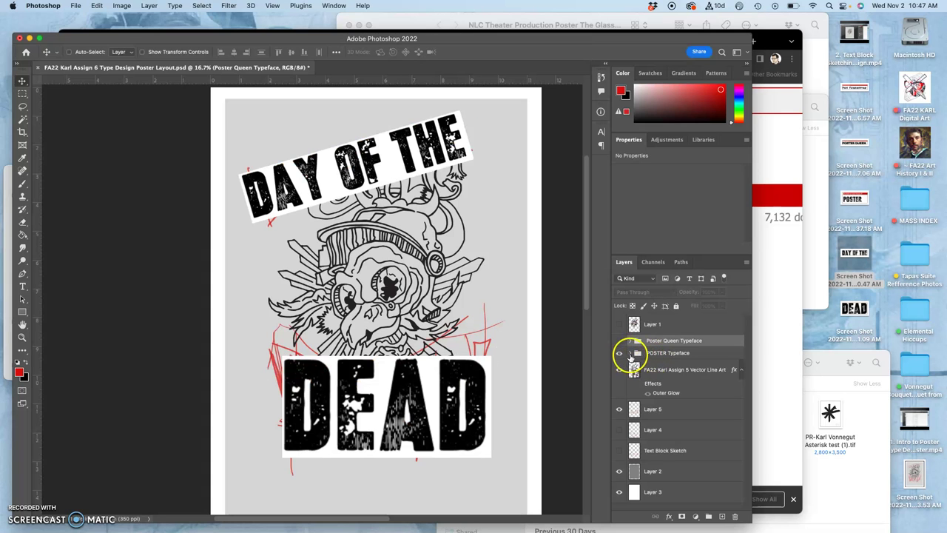
click(630, 352)
click(620, 353)
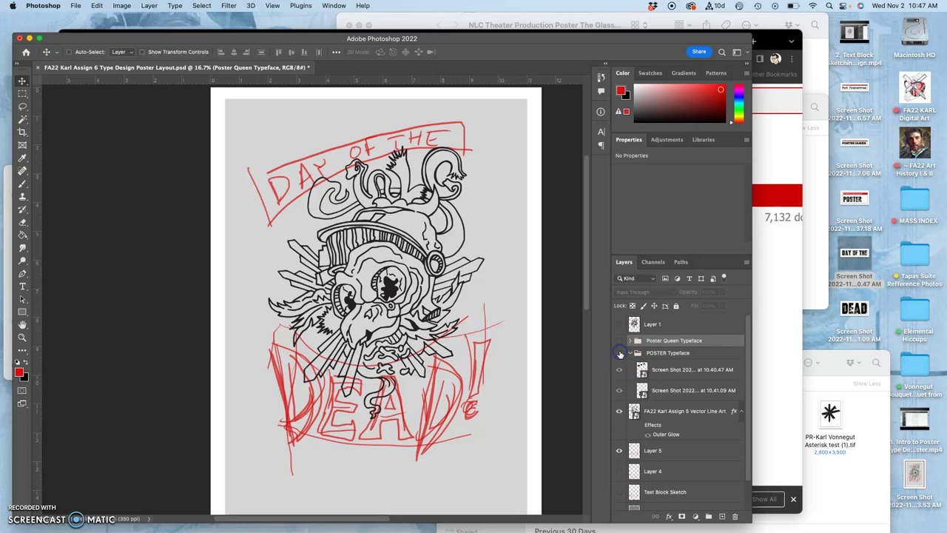
click(620, 352)
Set the POSTER Typeface group's opacity to 55%
double_click(666, 353)
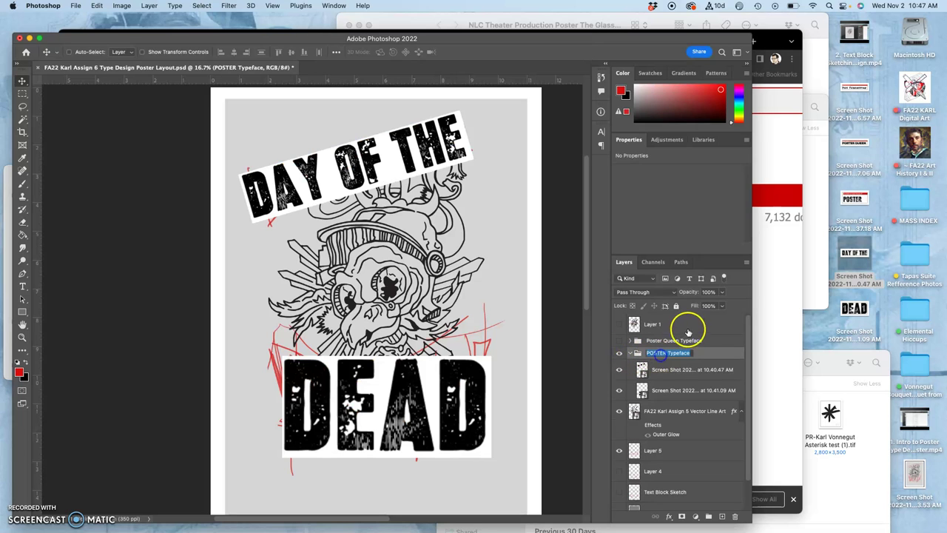
click(722, 293)
click(703, 306)
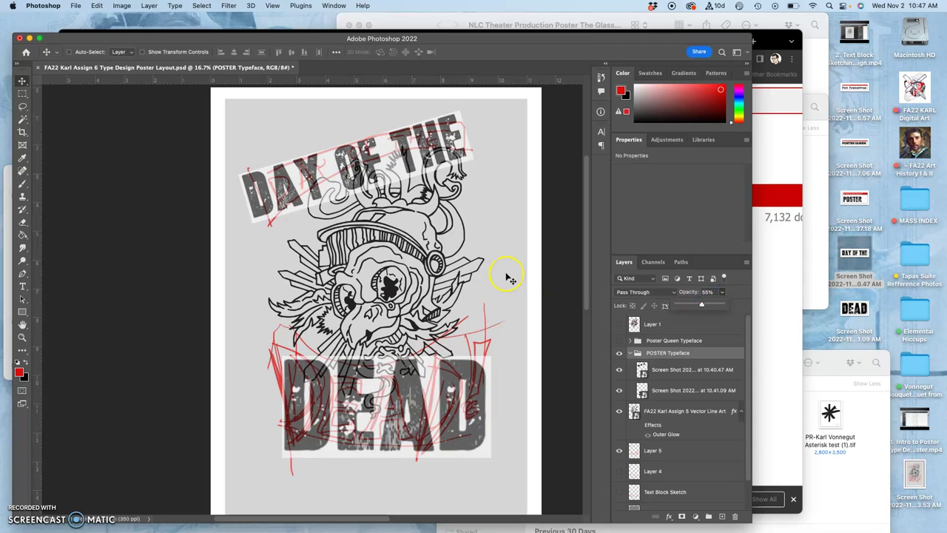
Distort the DAY OF THE screenshot's corners outward, then warp its top edge into an arch
click(669, 372)
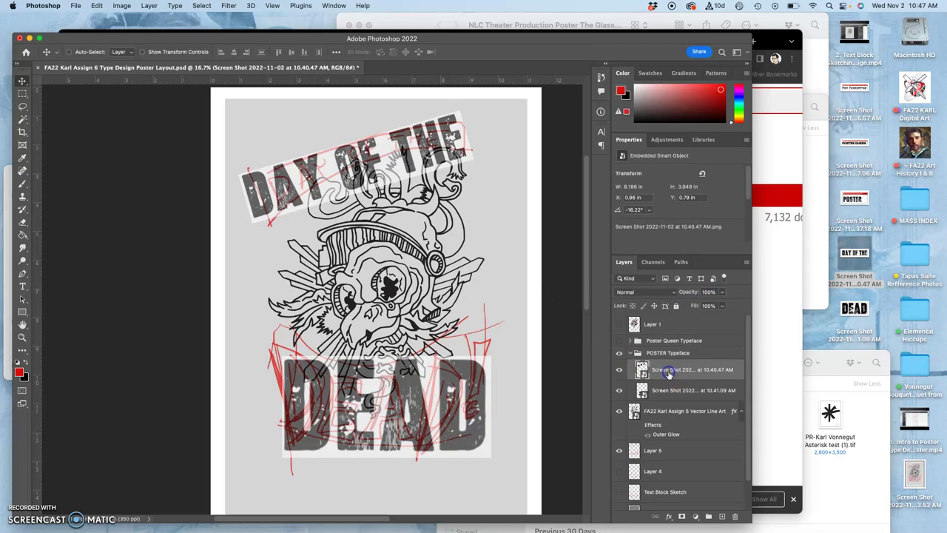
key(super+t)
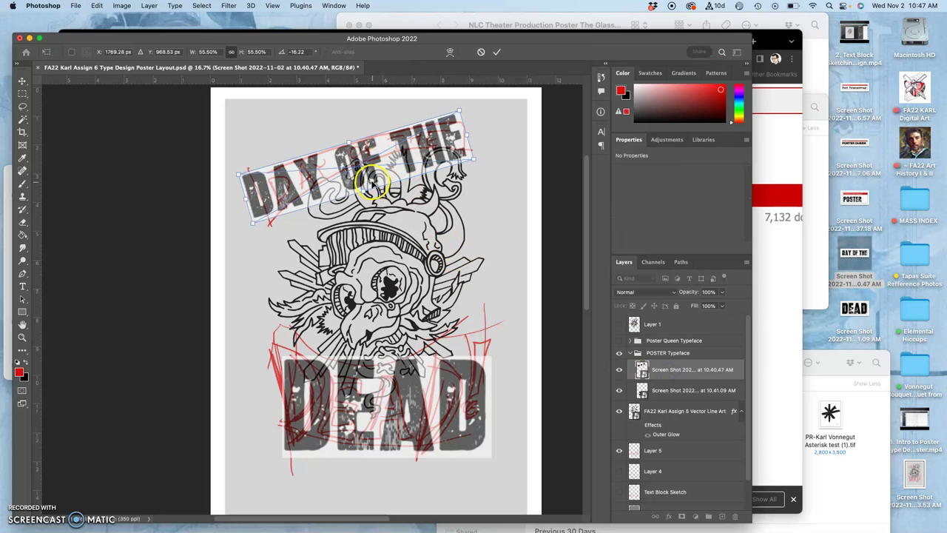
right_click(374, 180)
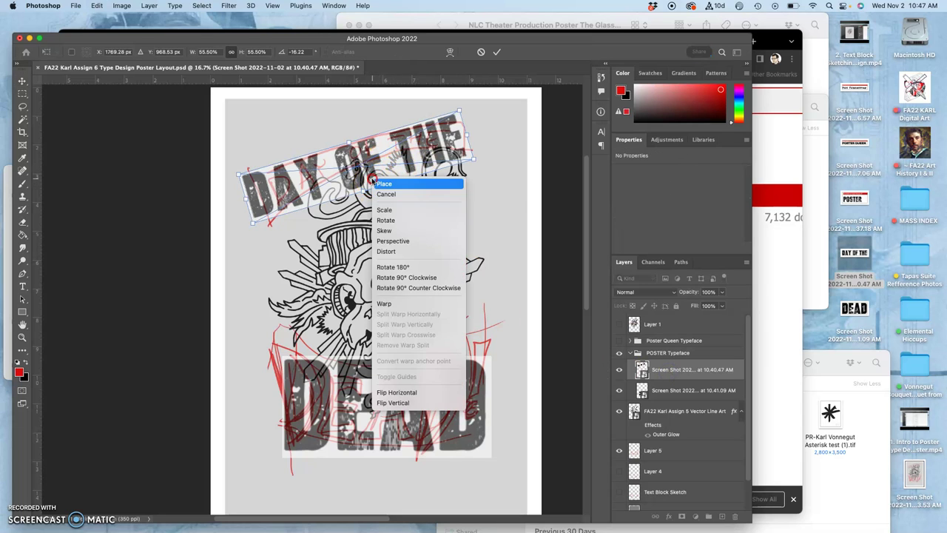
click(406, 252)
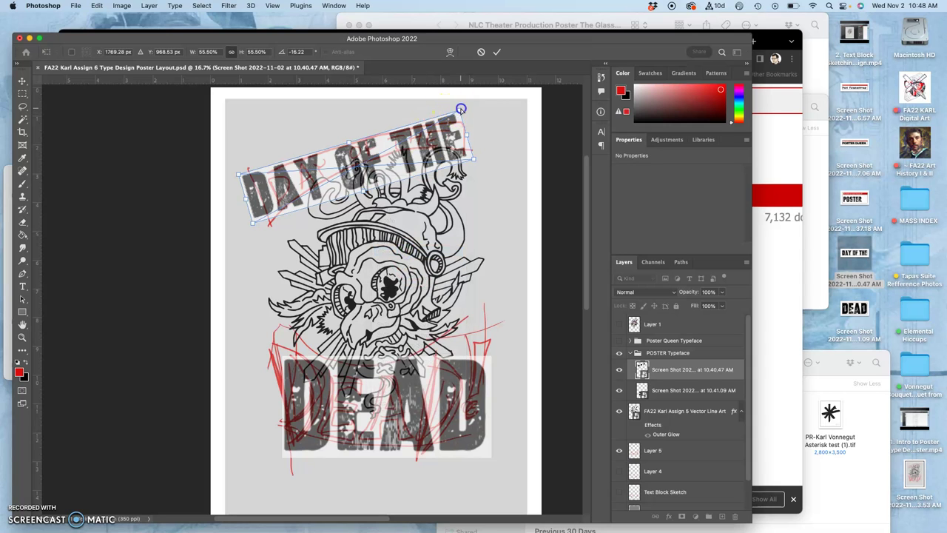
drag(463, 108, 475, 107)
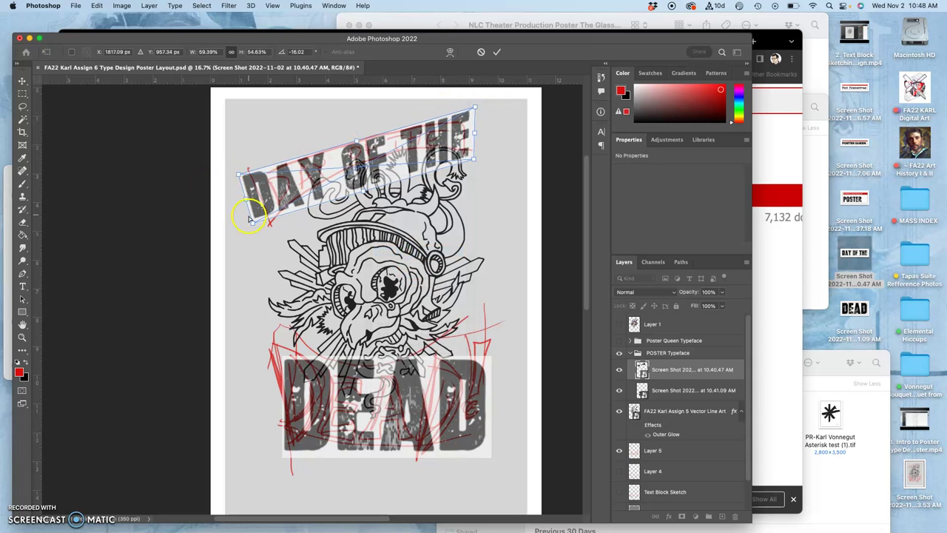
drag(250, 219, 269, 220)
right_click(364, 177)
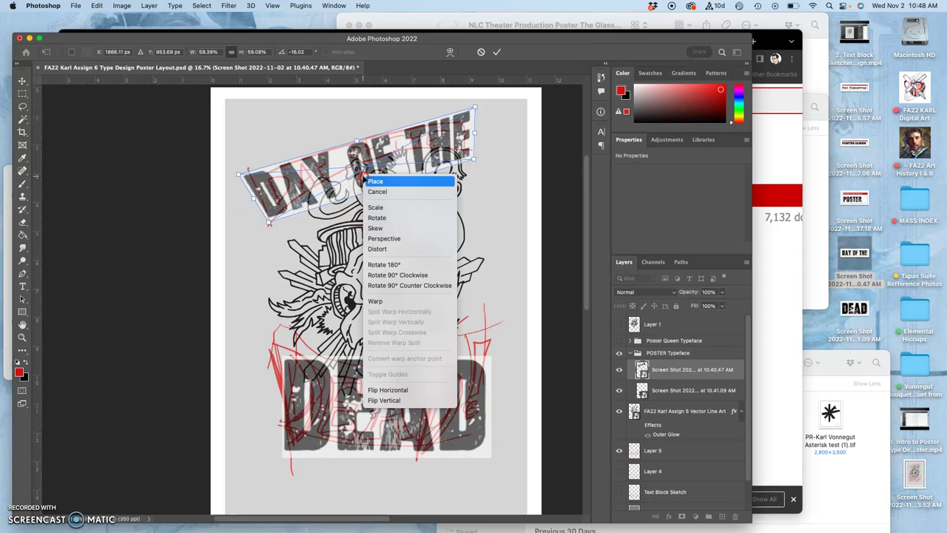
click(375, 302)
drag(367, 144, 365, 136)
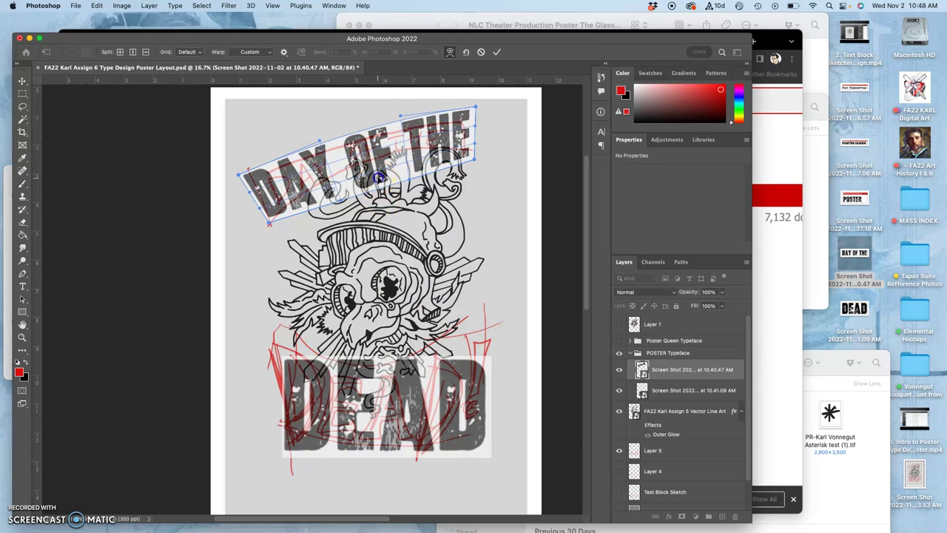